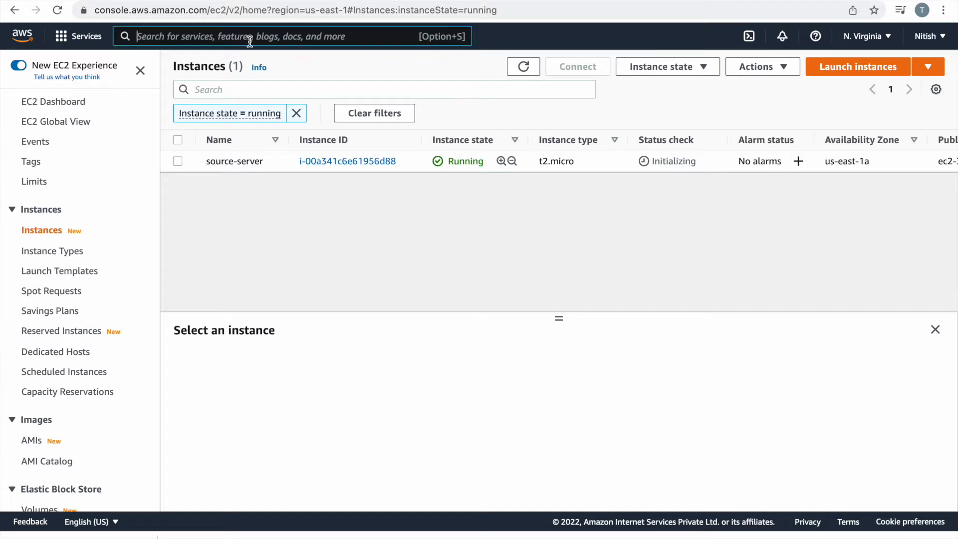
Open Elastic Disaster Recovery in a new browser tab from the service search.
left_click(250, 40)
type("aws ")
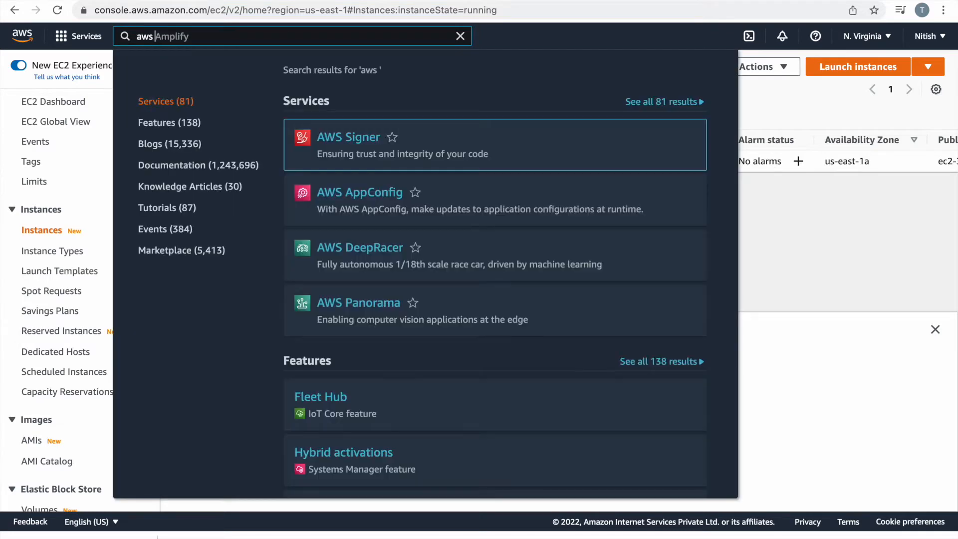
type("elast")
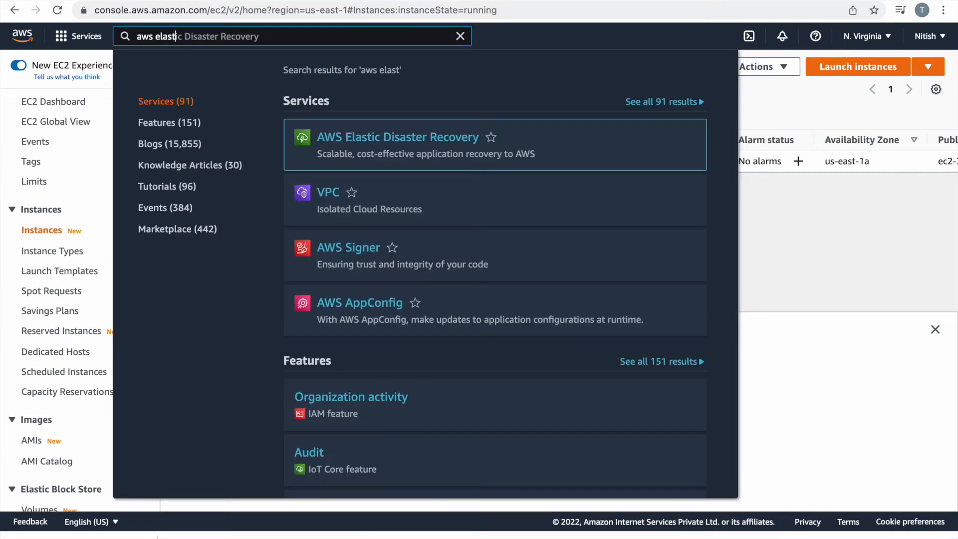
right_click(392, 138)
left_click(414, 143)
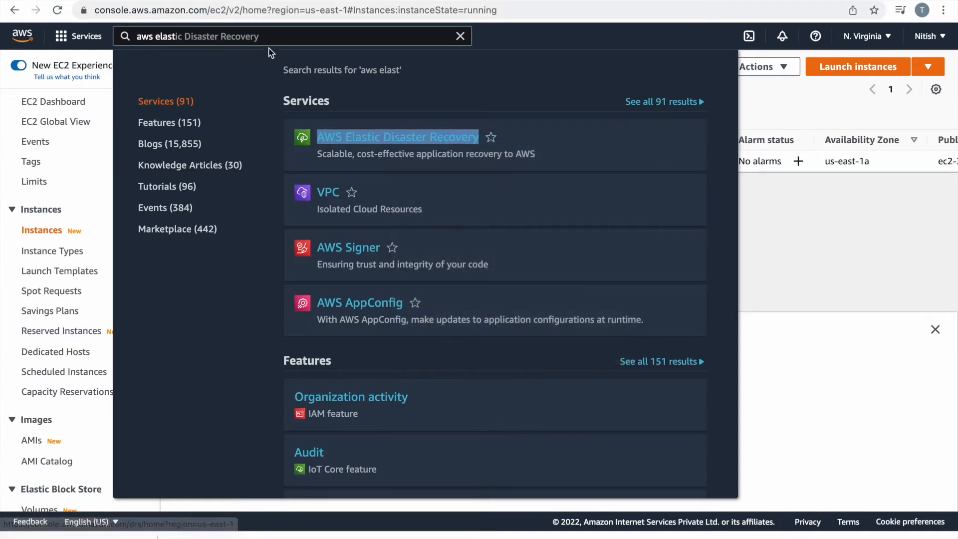
Open the VPC console in a new browser tab.
left_click(459, 36)
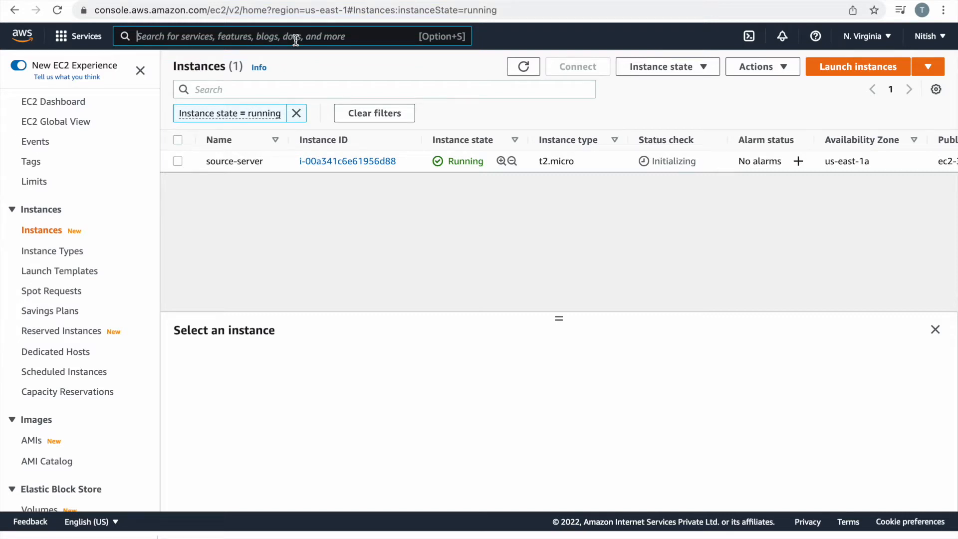
type("vpc")
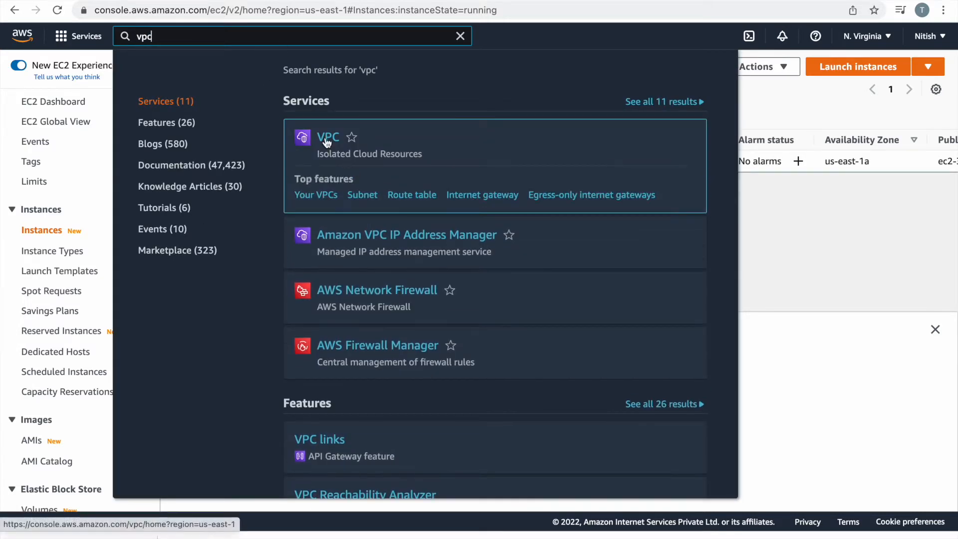
right_click(326, 137)
left_click(349, 145)
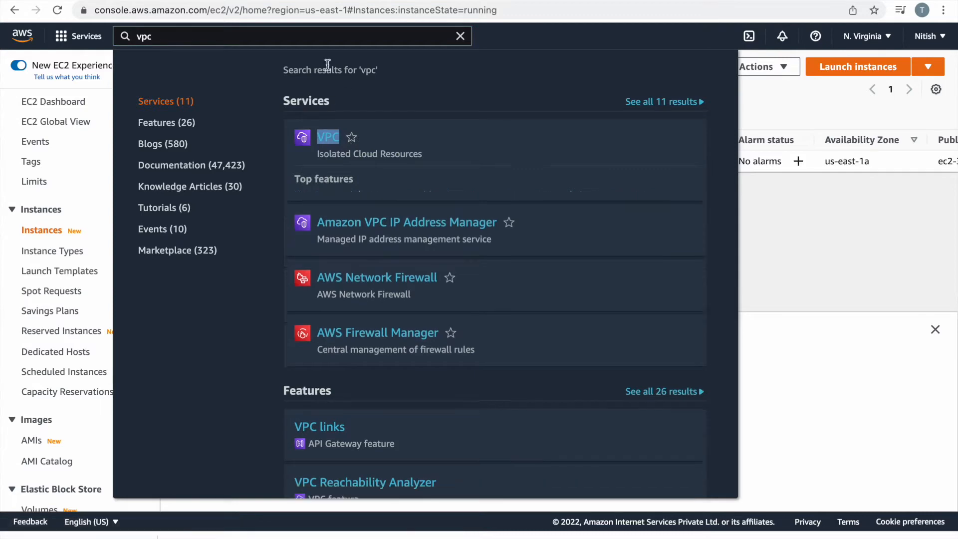
Open the IAM console in a new tab, then return to the Elastic Disaster Recovery tab.
key("Escape")
type("iam")
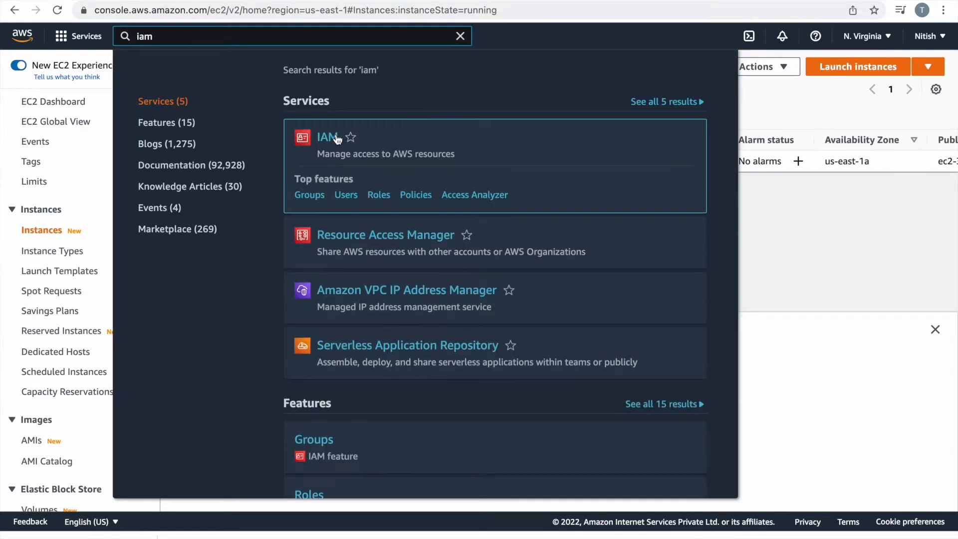
right_click(333, 137)
left_click(369, 142)
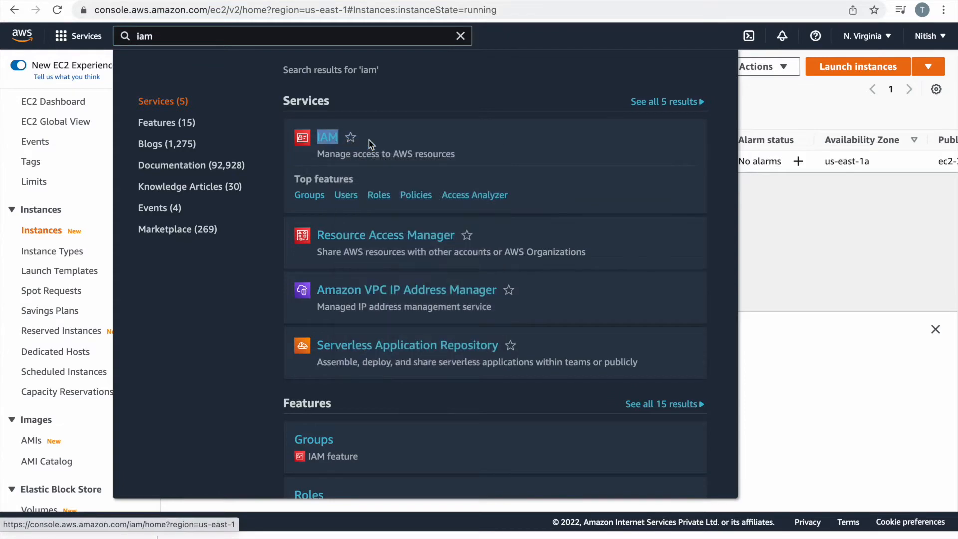
left_click(462, 36)
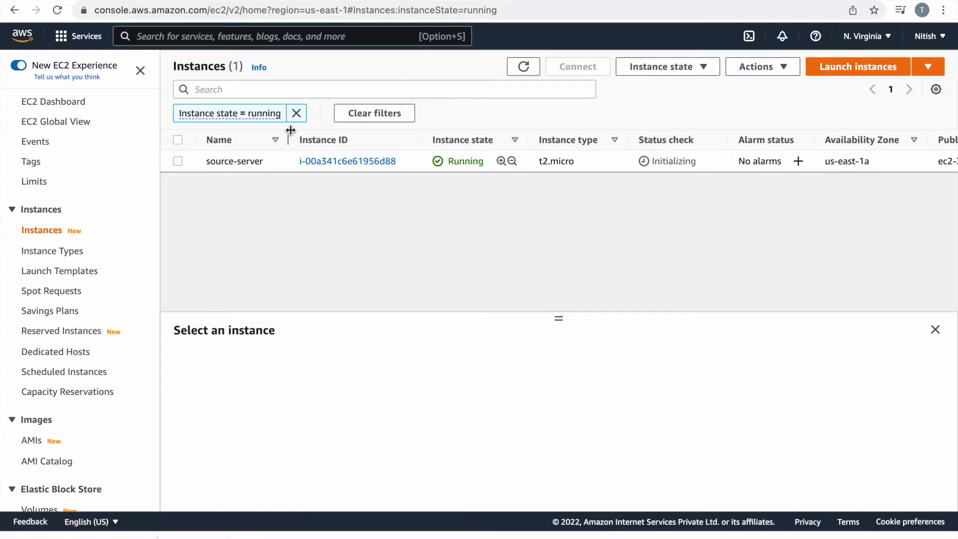
mouse_move(260, 1)
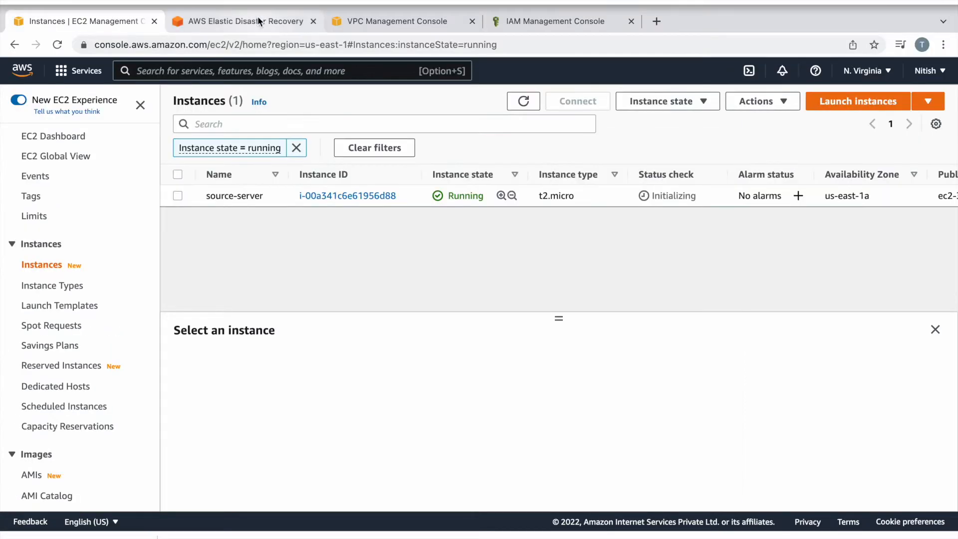
left_click(259, 21)
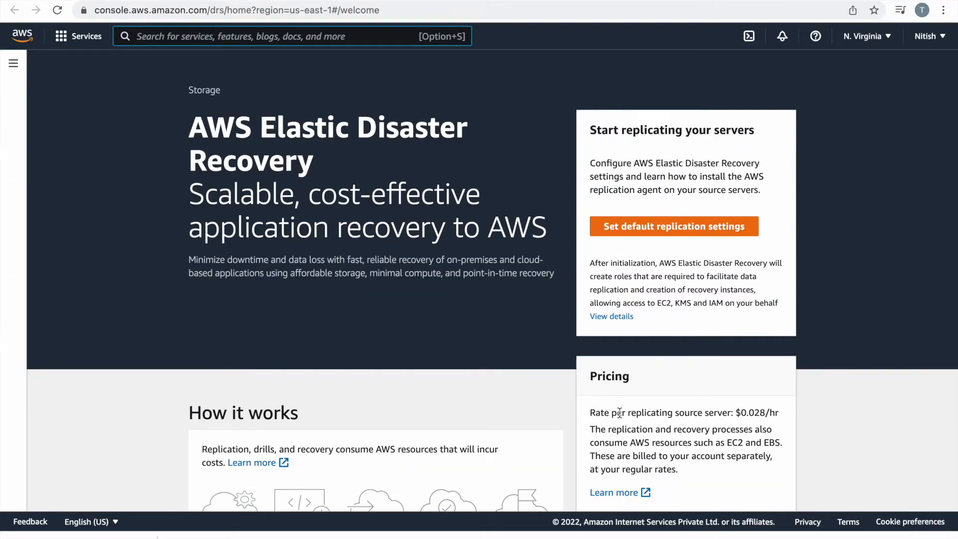
From the DRS welcome page, start setting the default replication settings.
scroll(620, 413, "down", 3)
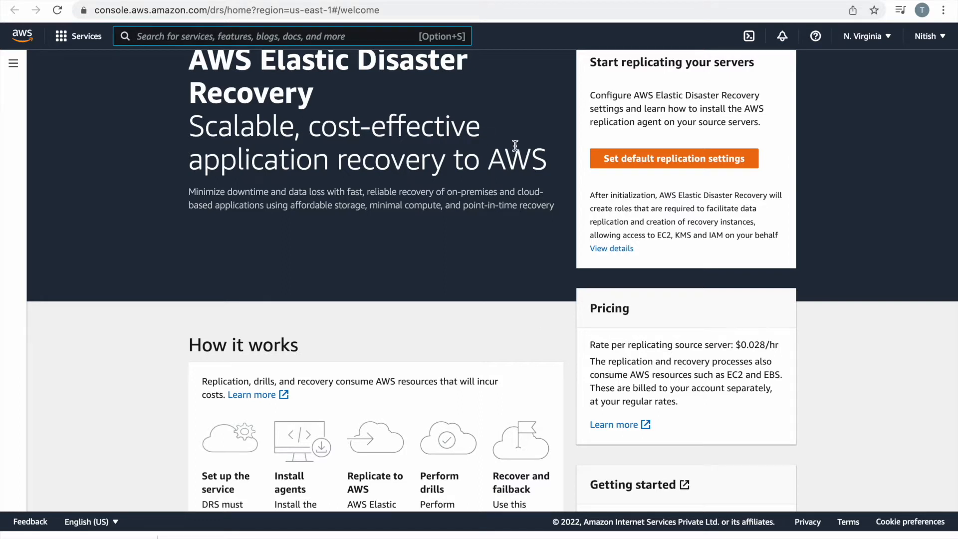
scroll(513, 145, "up", 3)
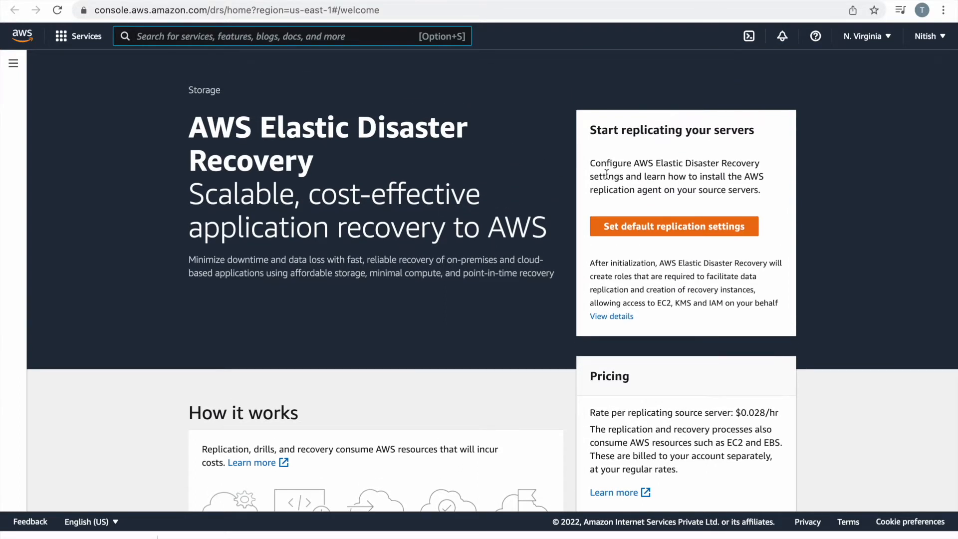
left_click(684, 229)
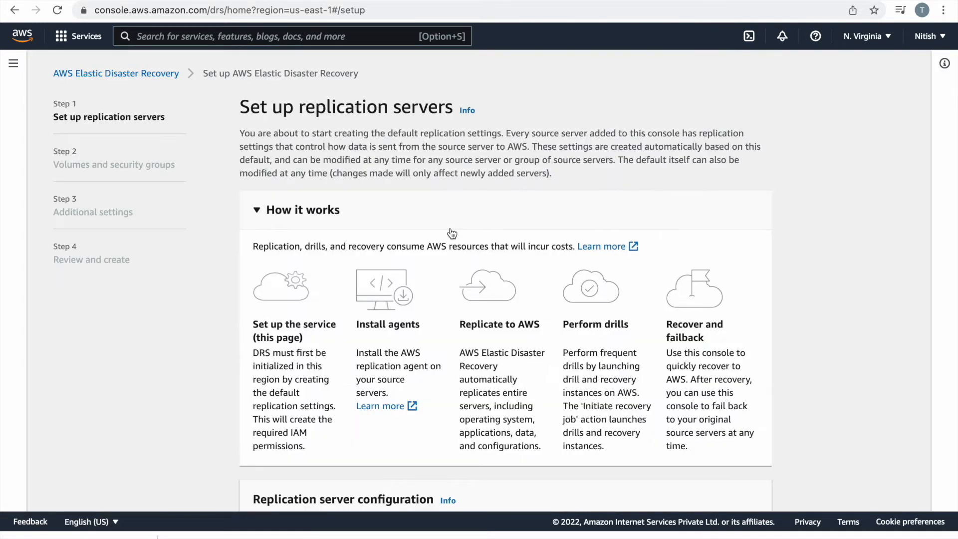
Review the Staging area subnet options, then switch to the VPC console dashboard.
scroll(353, 298, "down", 6)
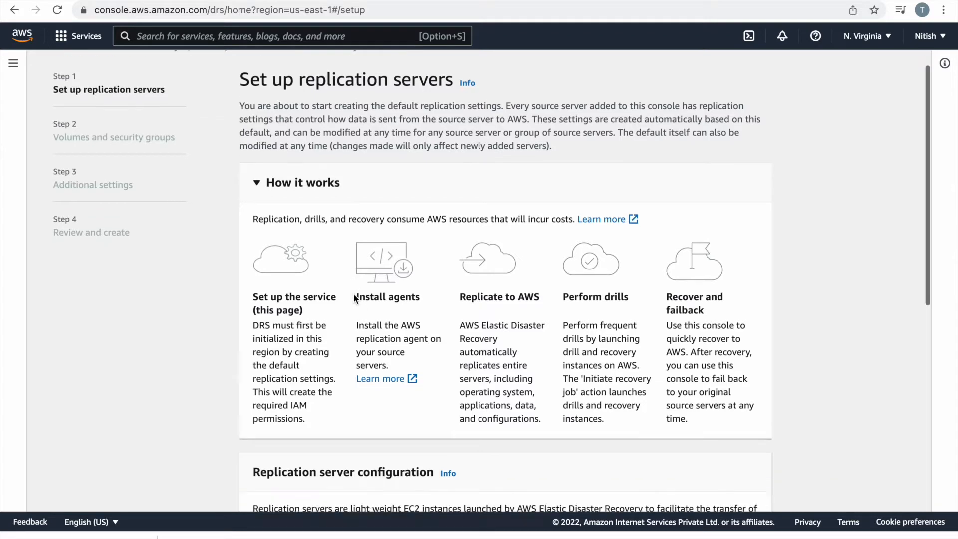
scroll(353, 298, "down", 1)
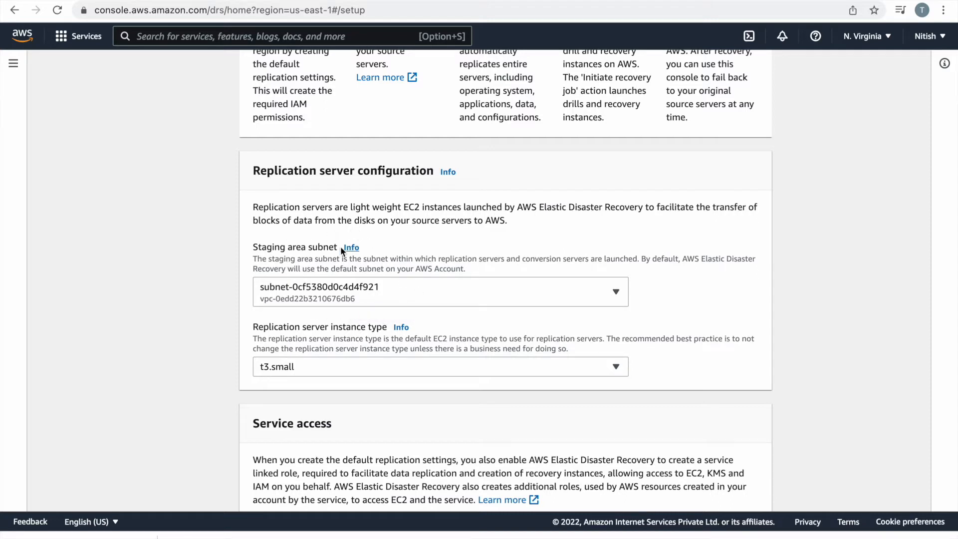
left_click(381, 287)
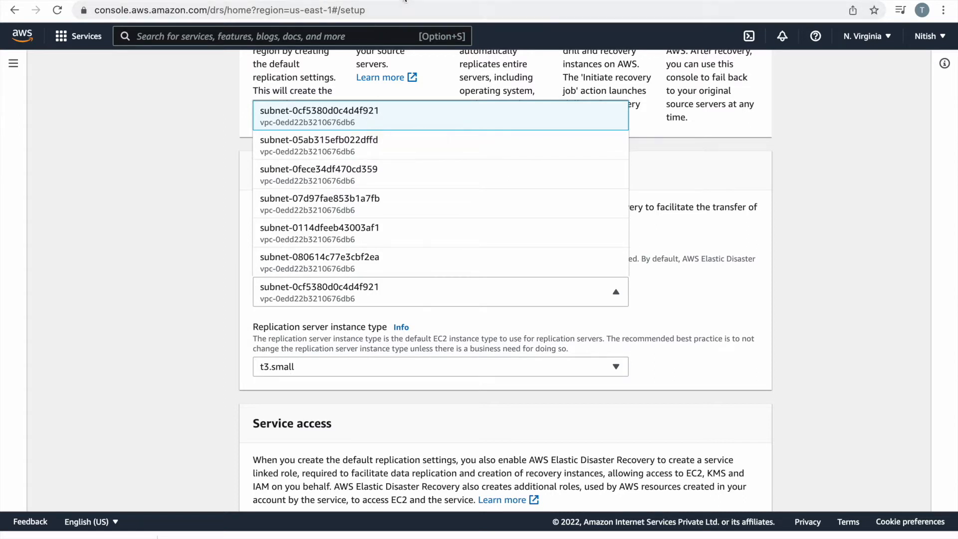
left_click(400, 1)
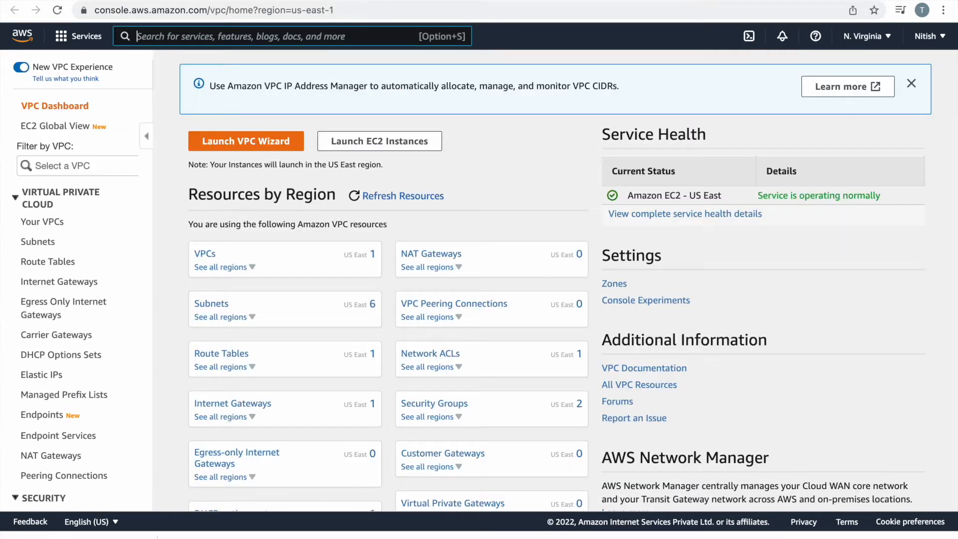
Check the six VPC subnets' availability zones, then return to the DRS setup wizard.
left_click(212, 304)
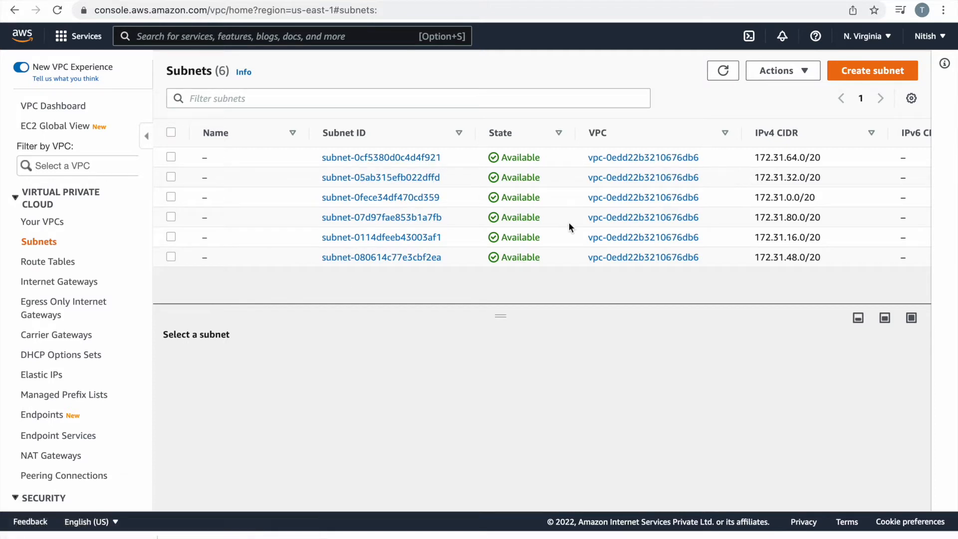
scroll(570, 225, "right", 10)
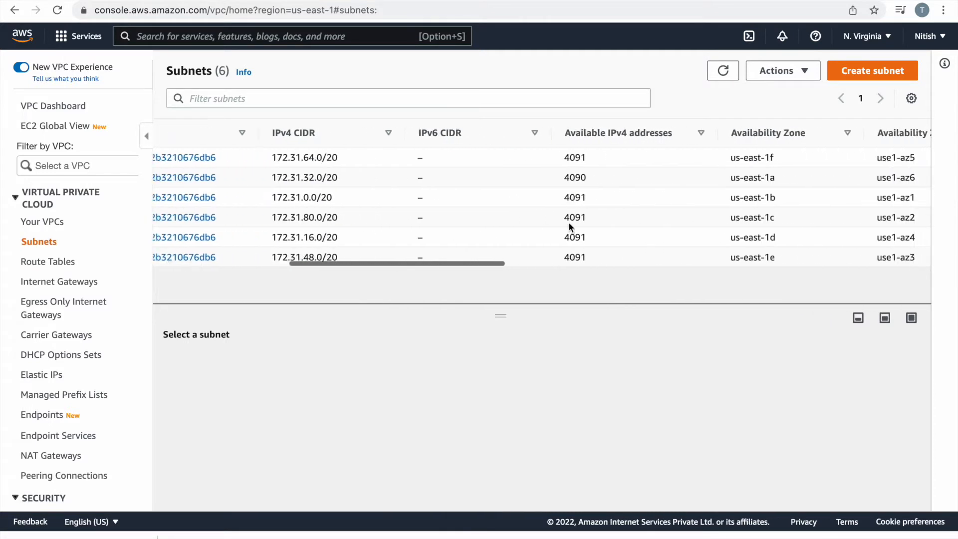
scroll(569, 225, "right", 2)
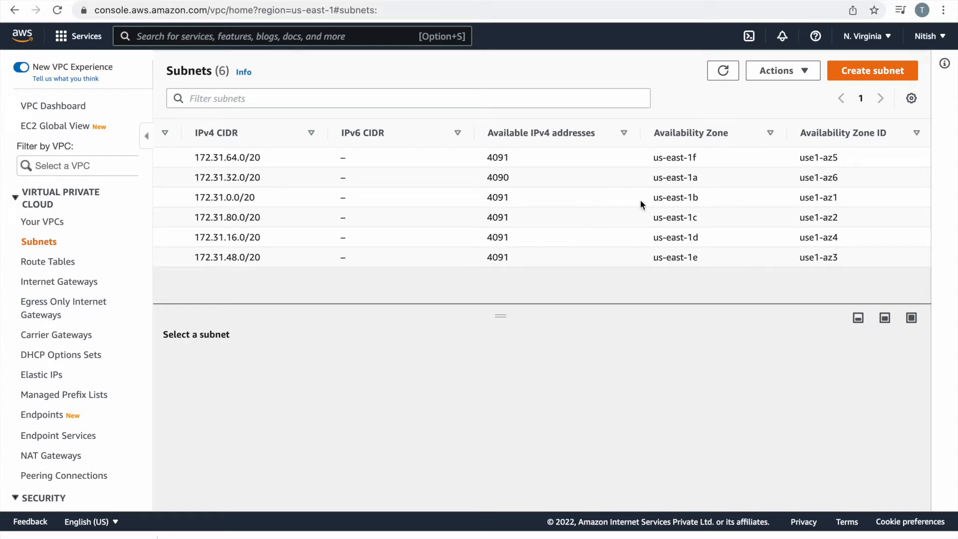
scroll(527, 217, "left", 2)
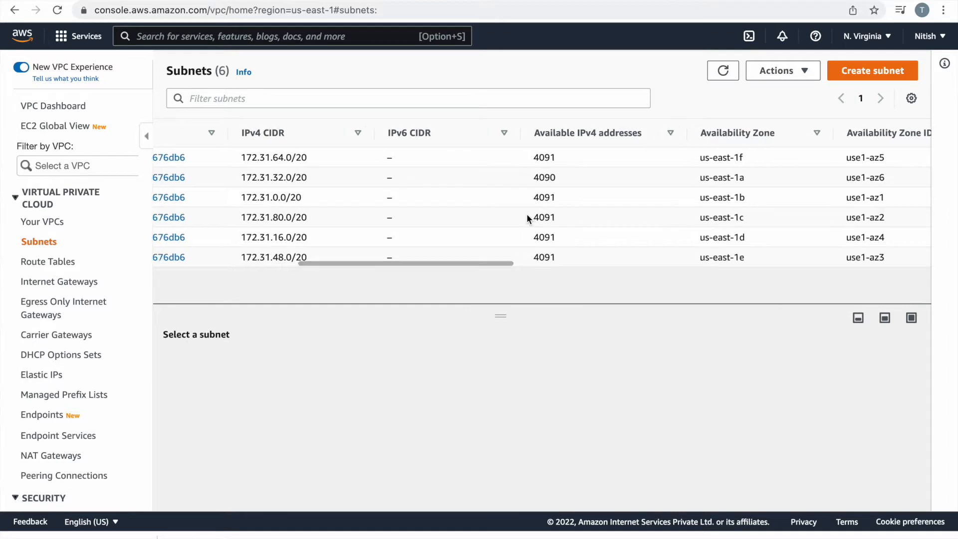
scroll(504, 203, "left", 3)
scroll(503, 203, "left", 3)
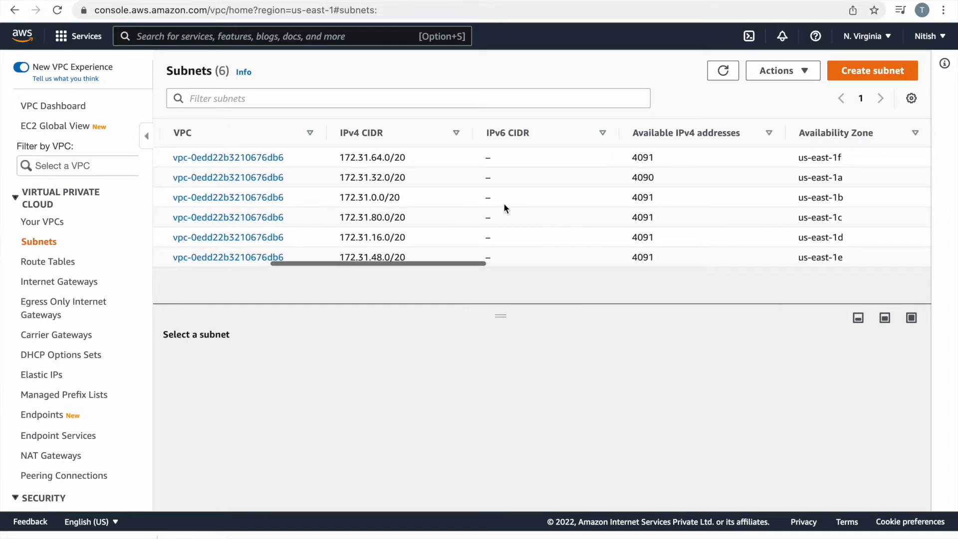
scroll(321, 206, "left", 4)
scroll(321, 205, "left", 4)
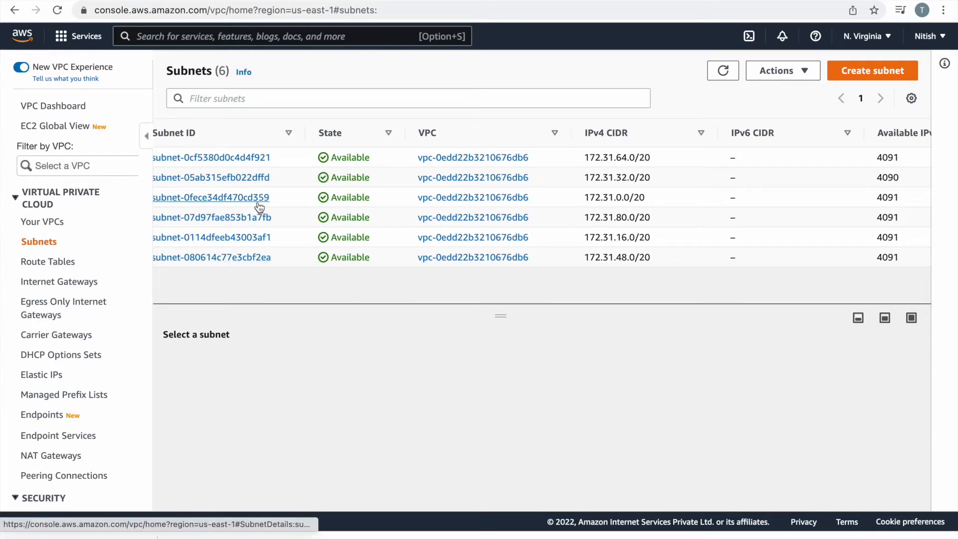
left_click(260, 1)
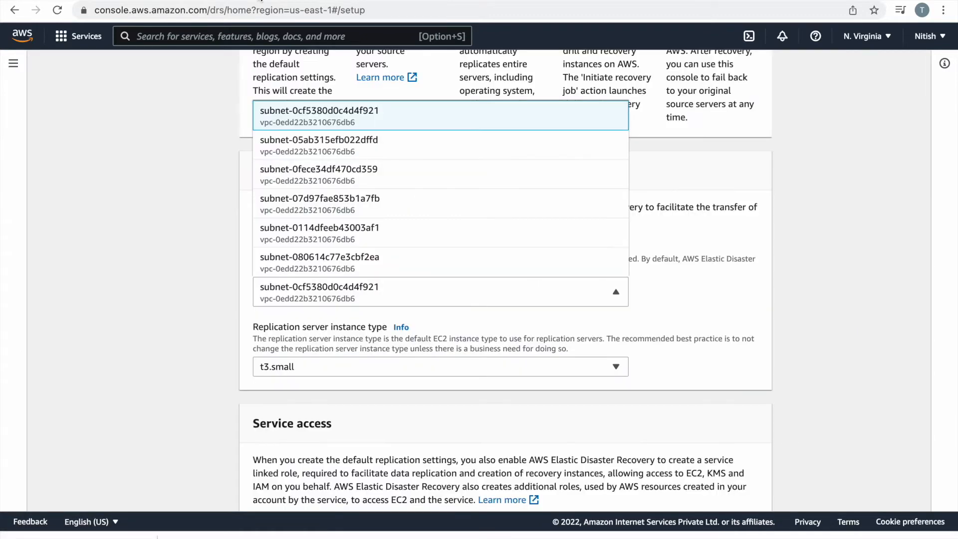
Choose subnet-0fece34df470cd359 as the staging subnet, then go to the EC2 Instances page.
left_click(371, 178)
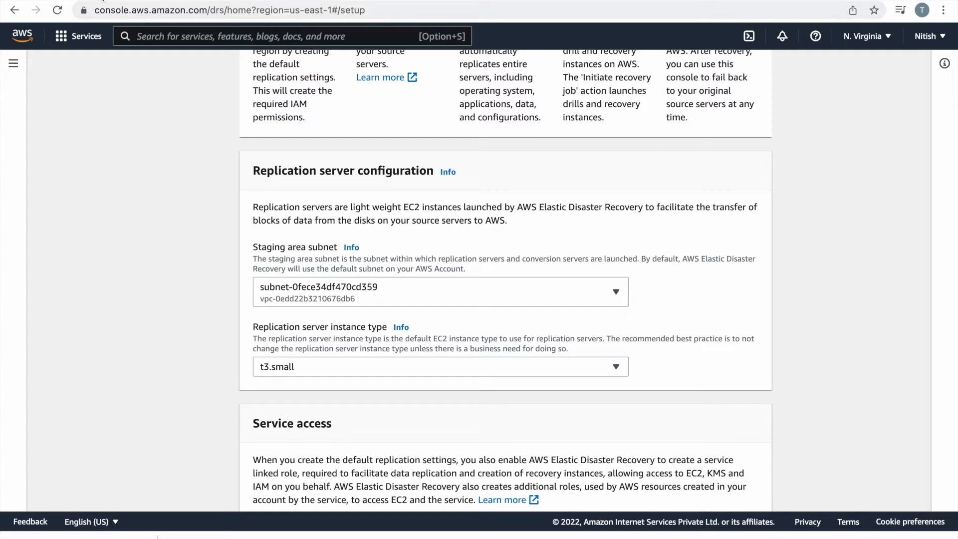
left_click(101, 0)
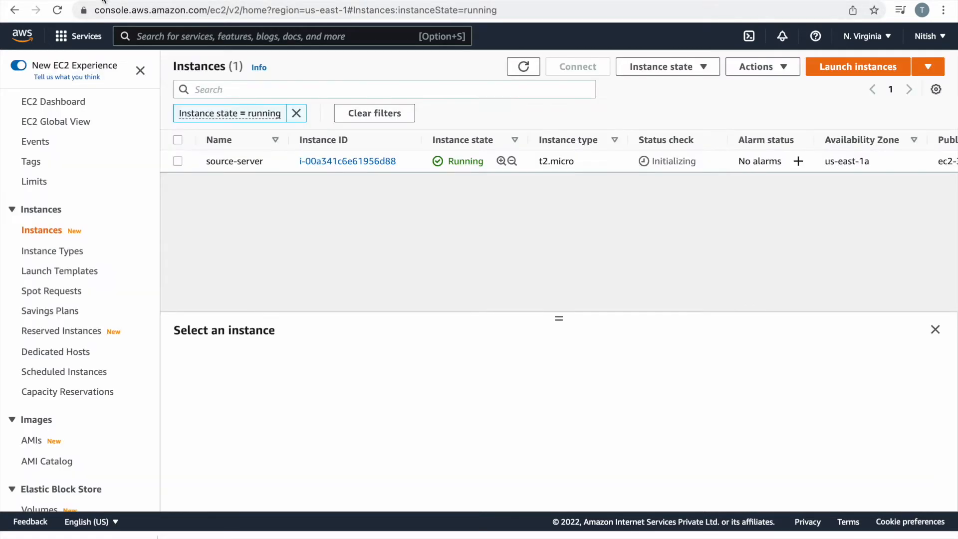
View source-server's networking details, showing subnet-05ab315efb022dffd.
left_click(178, 160)
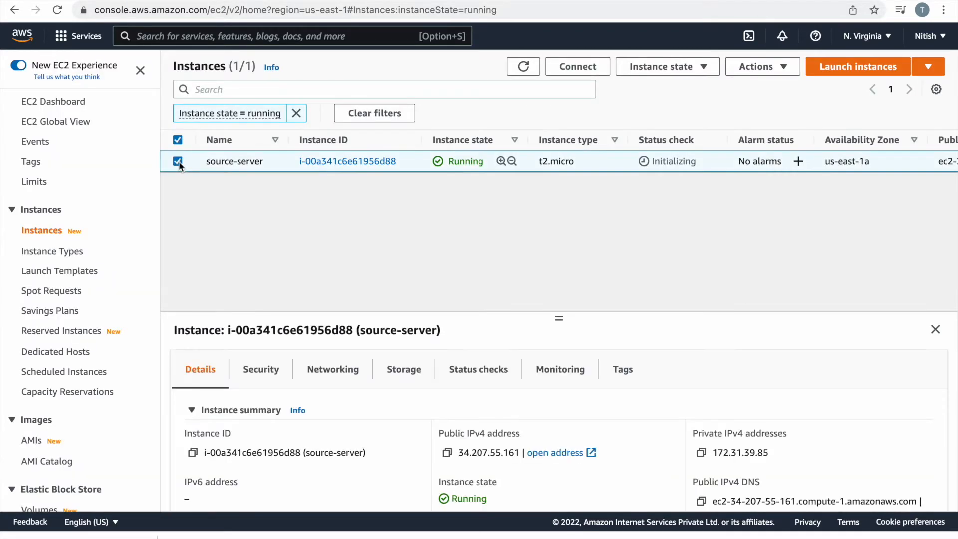
left_click(327, 370)
scroll(524, 424, "down", 3)
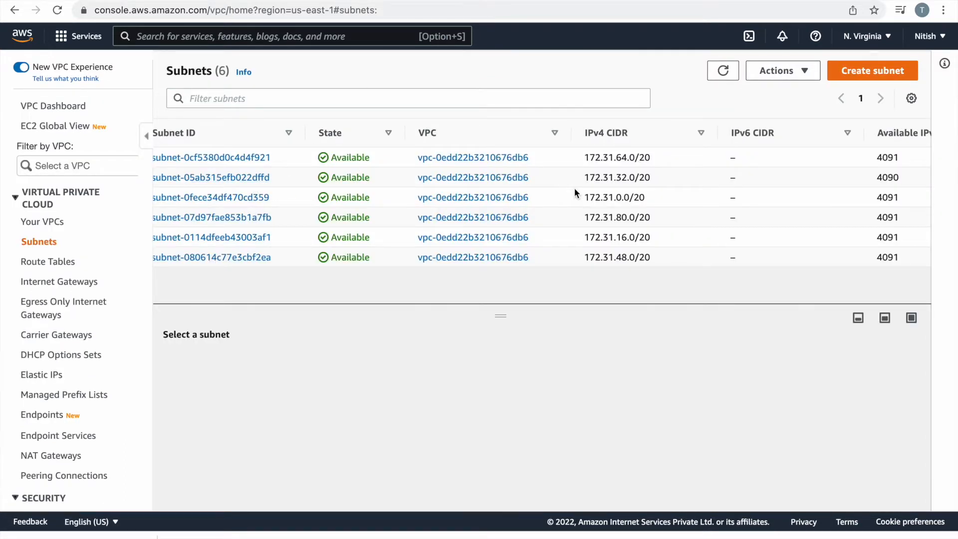
Scan the VPC Subnets table across to compare the subnet IDs.
scroll(574, 187, "right", 10)
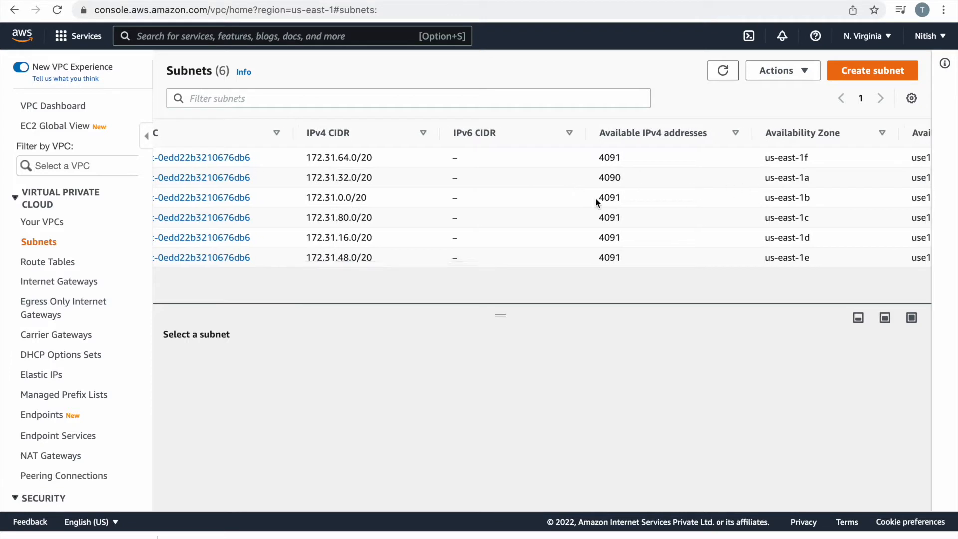
scroll(278, 200, "left", 10)
scroll(278, 199, "left", 3)
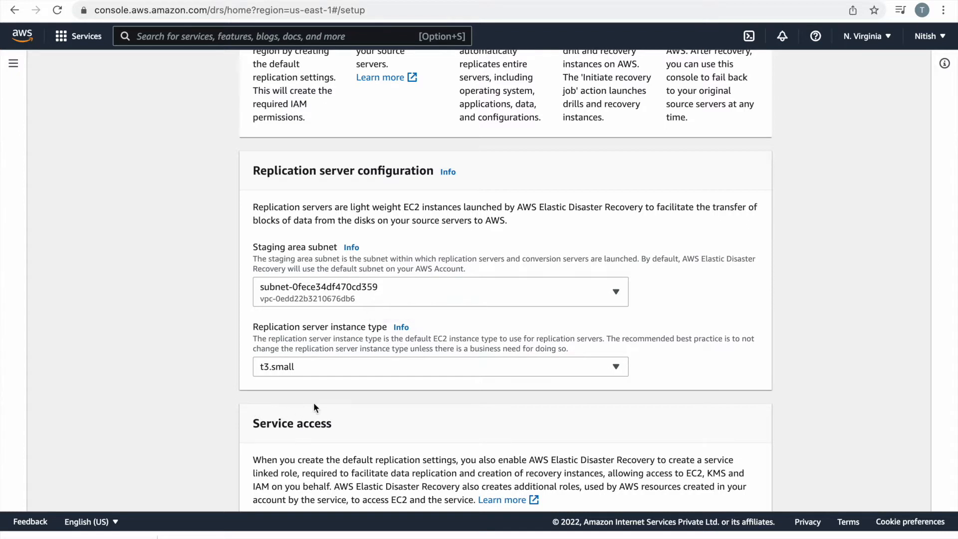
Keep t3.small as the replication server instance type and advance to Step 2.
scroll(313, 406, "down", 2)
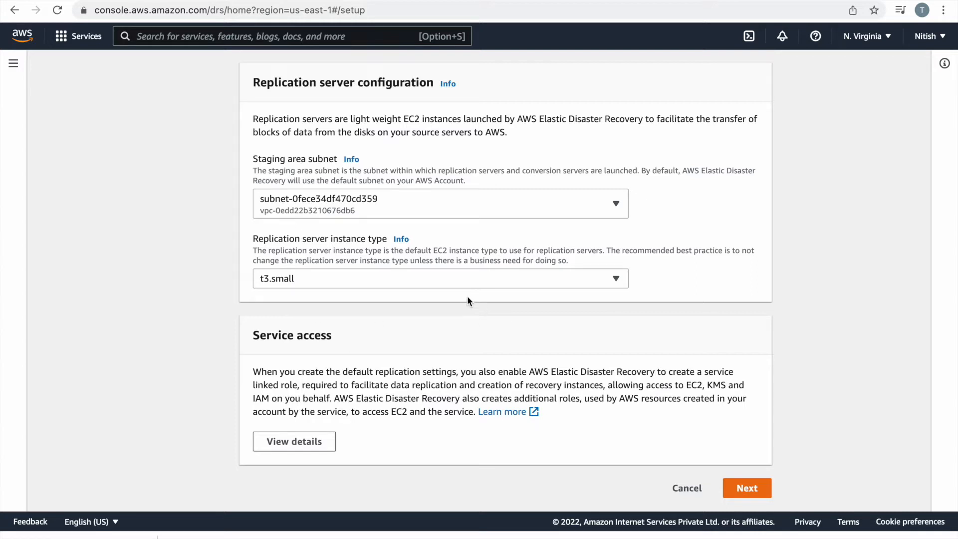
left_click(491, 278)
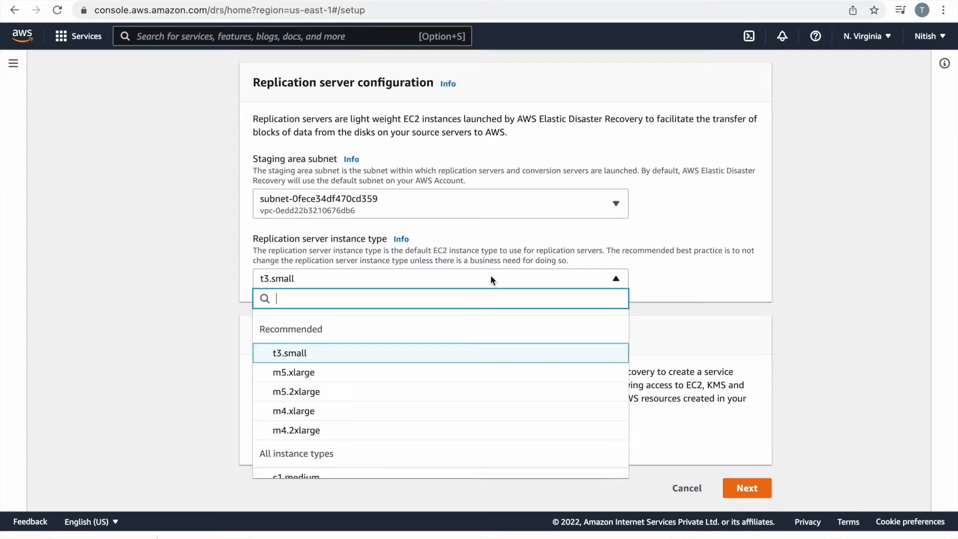
left_click(491, 278)
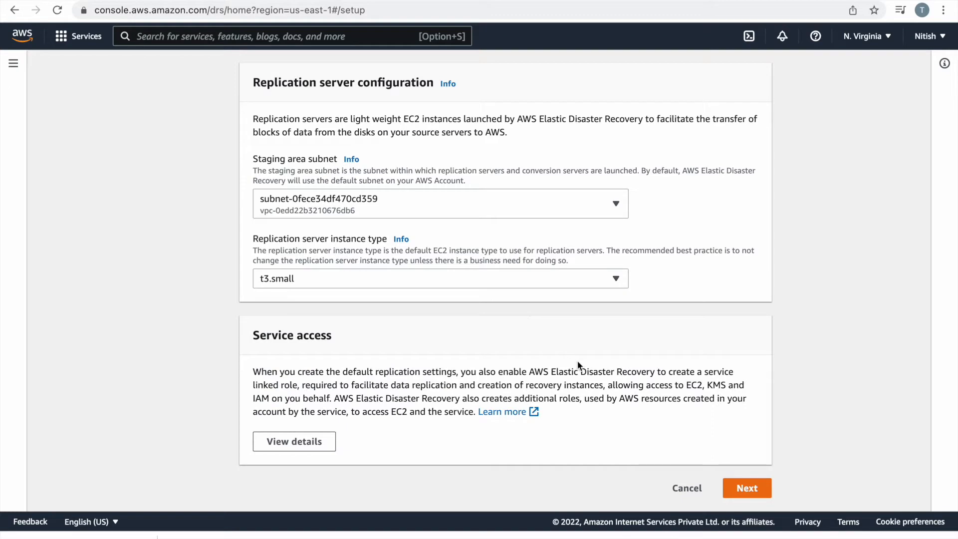
left_click(750, 490)
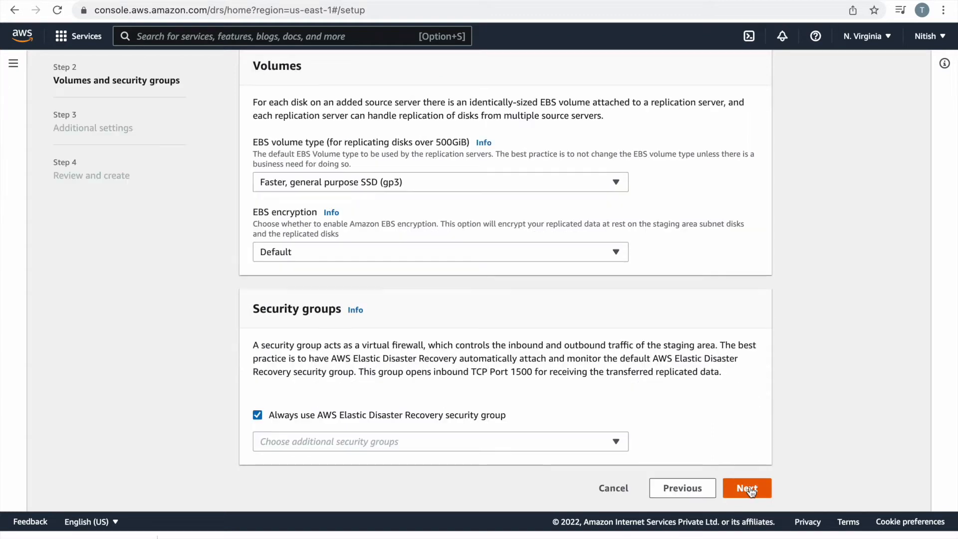
Set the EBS volume type to Faster, general purpose SSD (gp2).
scroll(514, 350, "up", 3)
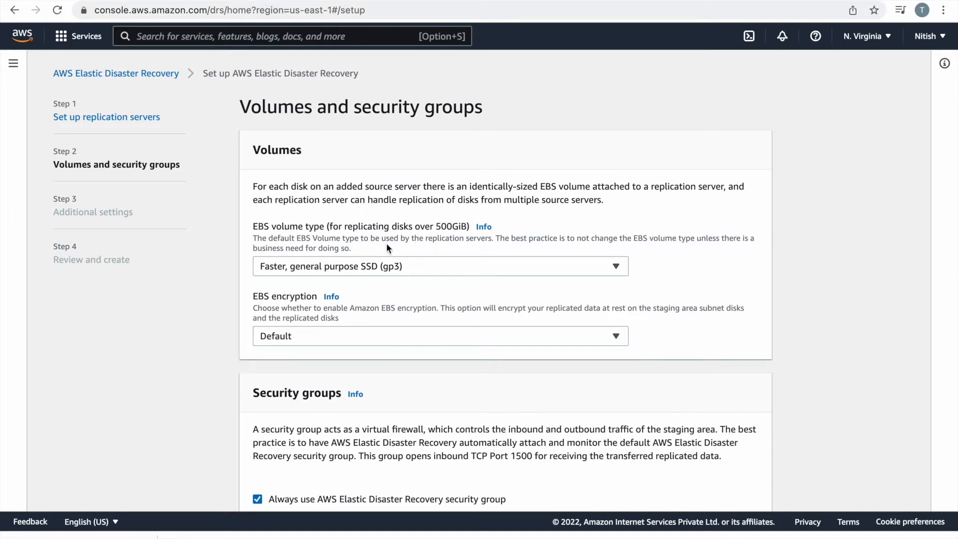
left_click(350, 270)
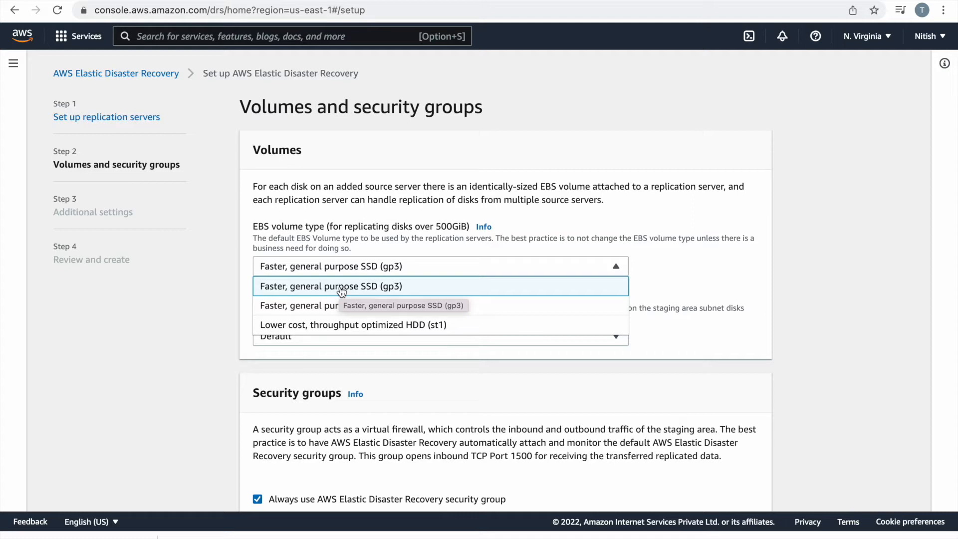
left_click(516, 214)
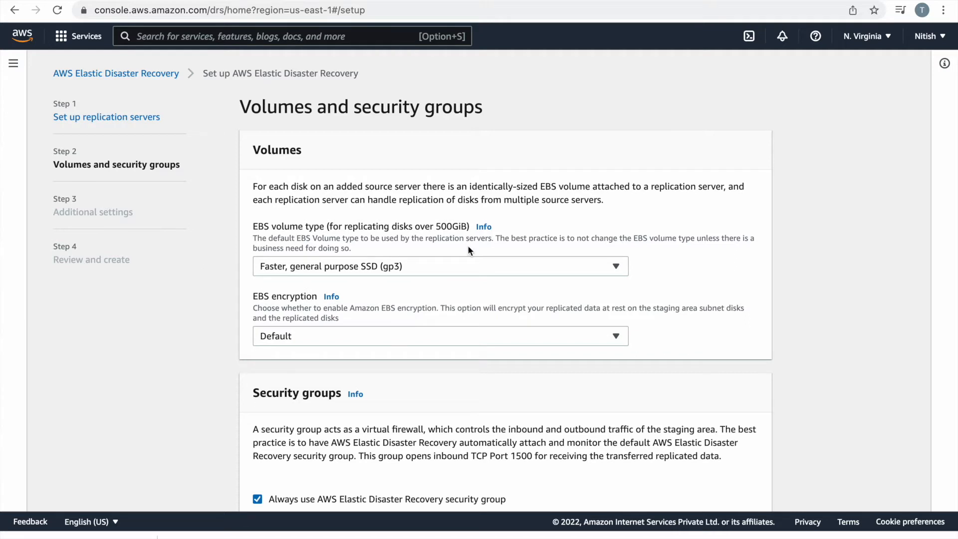
left_click(418, 265)
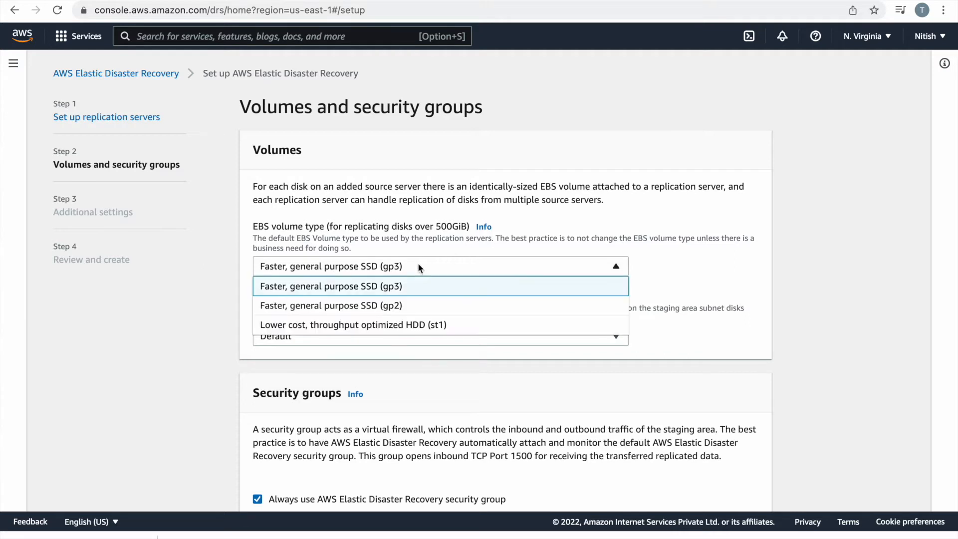
left_click(396, 305)
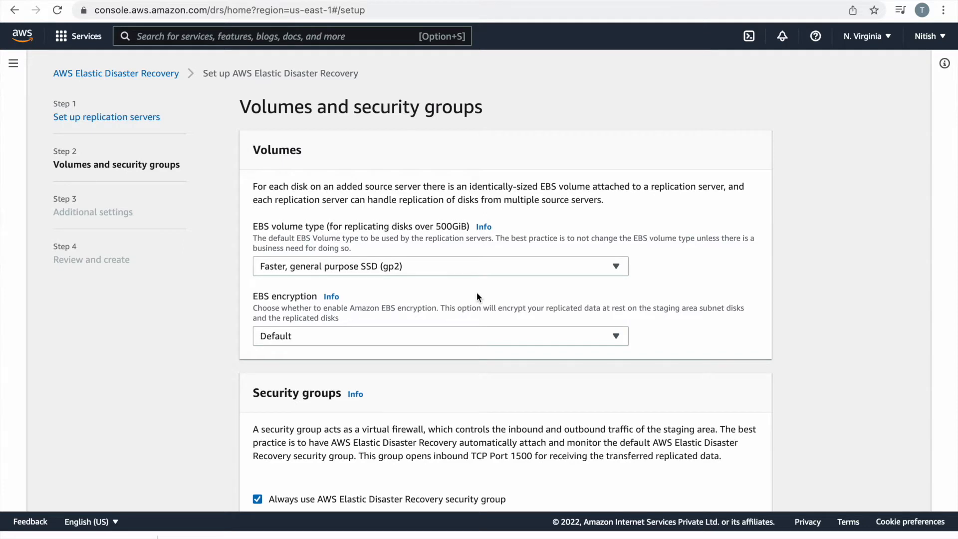
Keep Default EBS encryption and advance to Step 3, Additional settings.
scroll(477, 295, "down", 3)
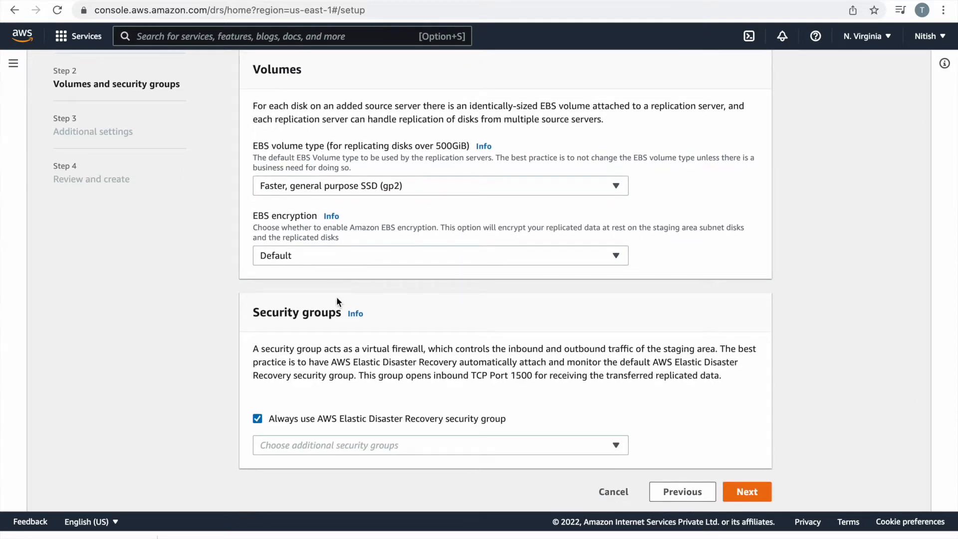
scroll(337, 299, "down", 1)
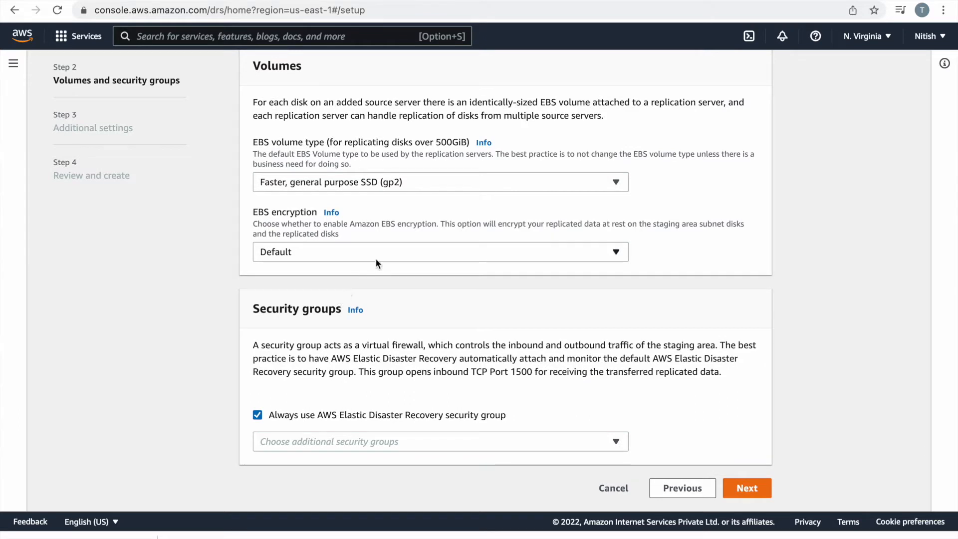
left_click(396, 254)
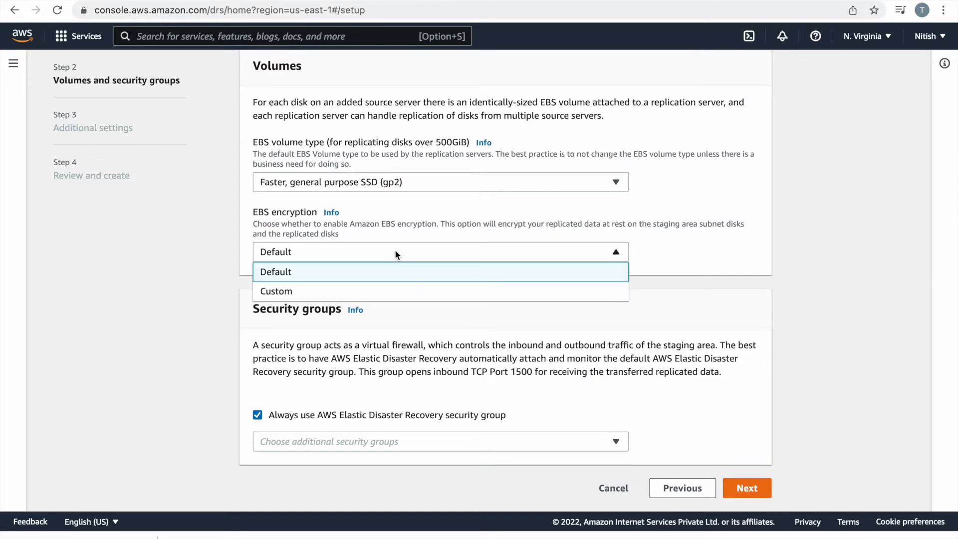
left_click(395, 252)
scroll(263, 371, "down", 1)
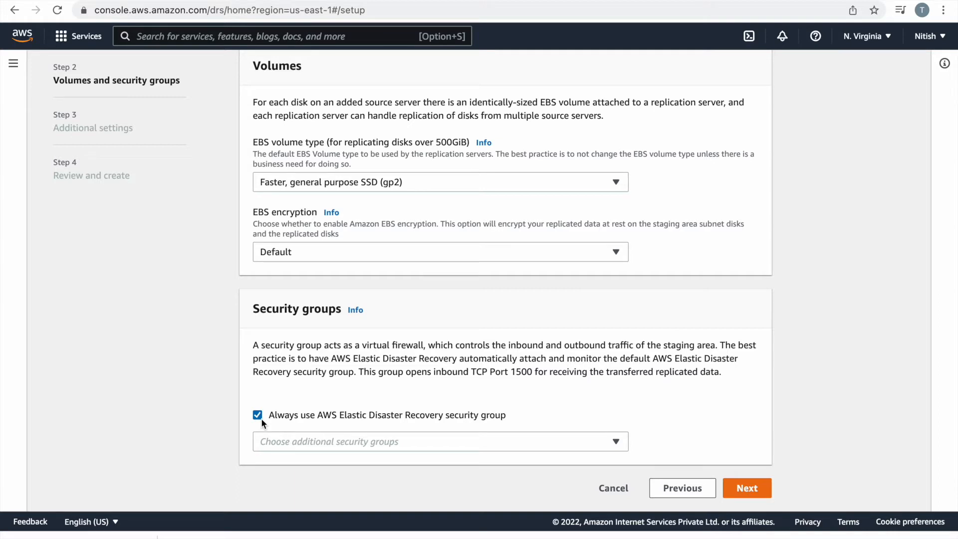
left_click(747, 494)
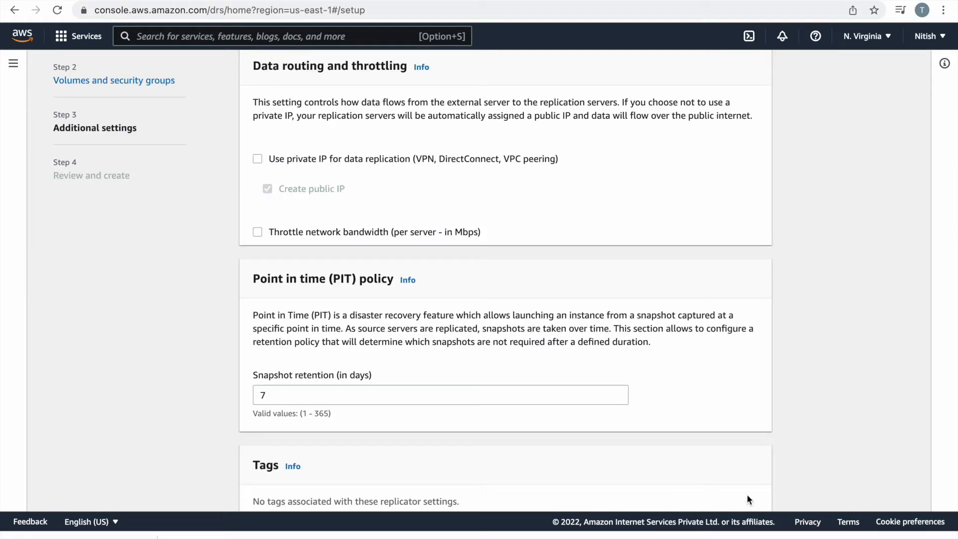
scroll(463, 289, "up", 3)
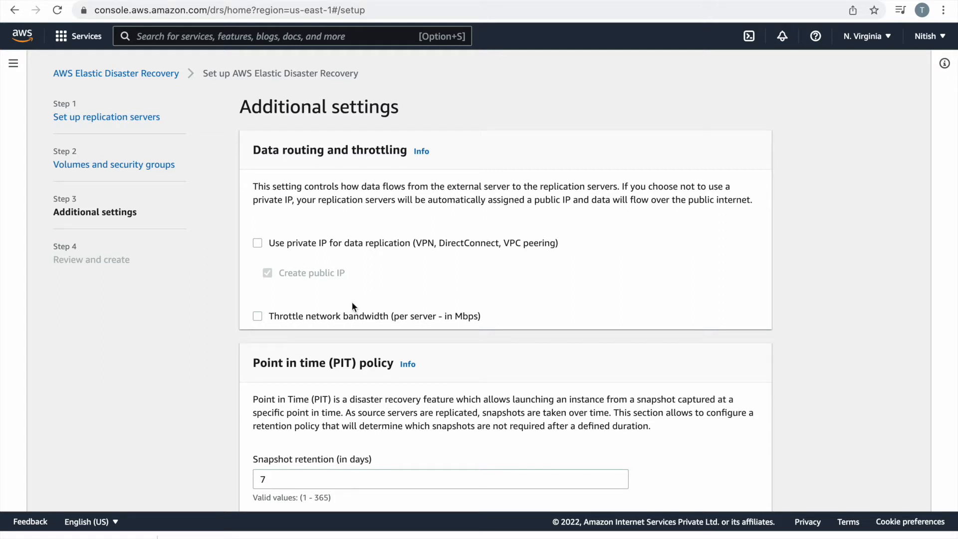
left_click(257, 316)
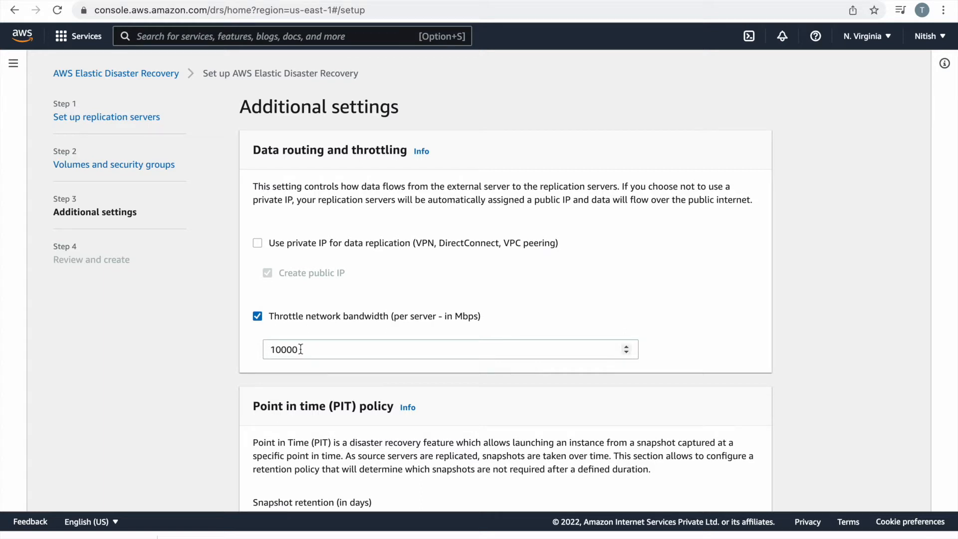
left_click(257, 316)
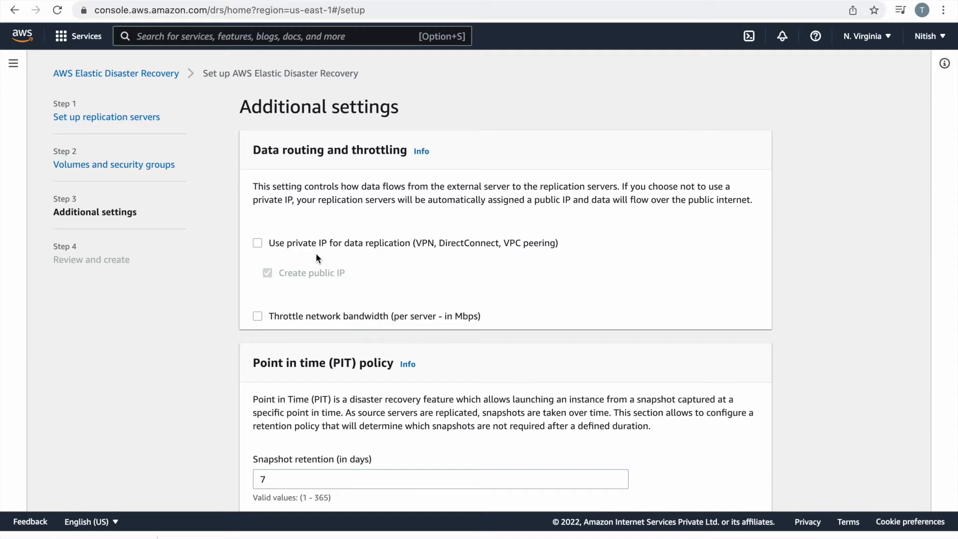
scroll(315, 253, "down", 4)
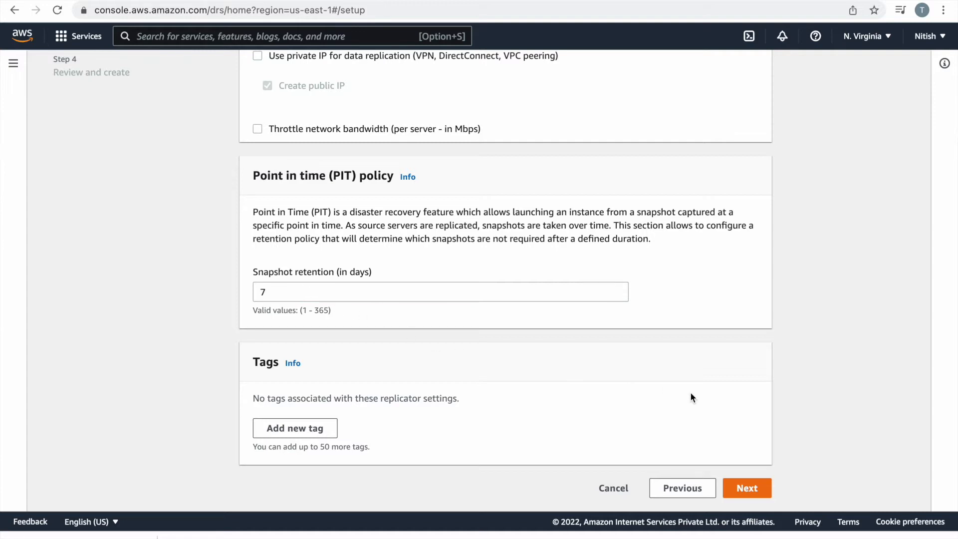
Look over the Review and create summary and create the default replication settings.
left_click(753, 486)
scroll(578, 409, "down", 4)
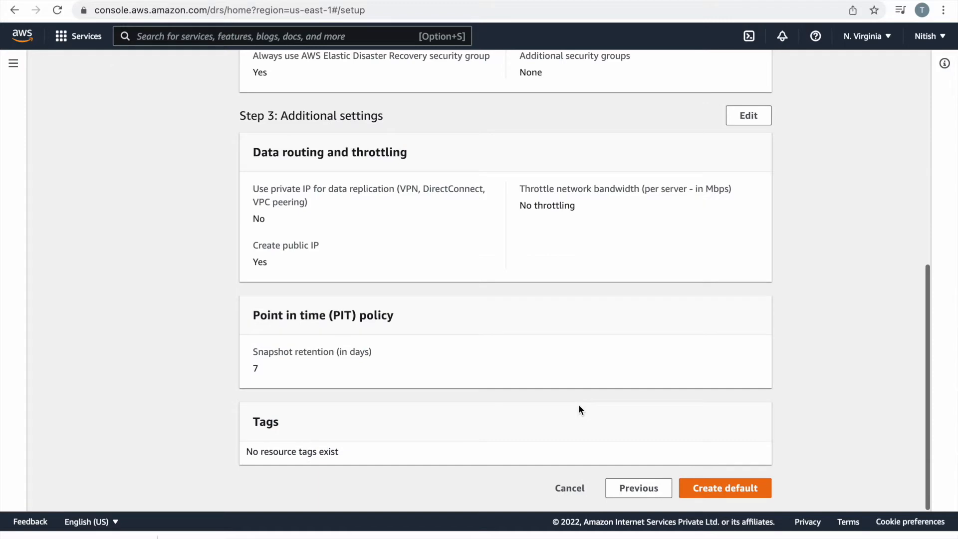
scroll(580, 233, "up", 5)
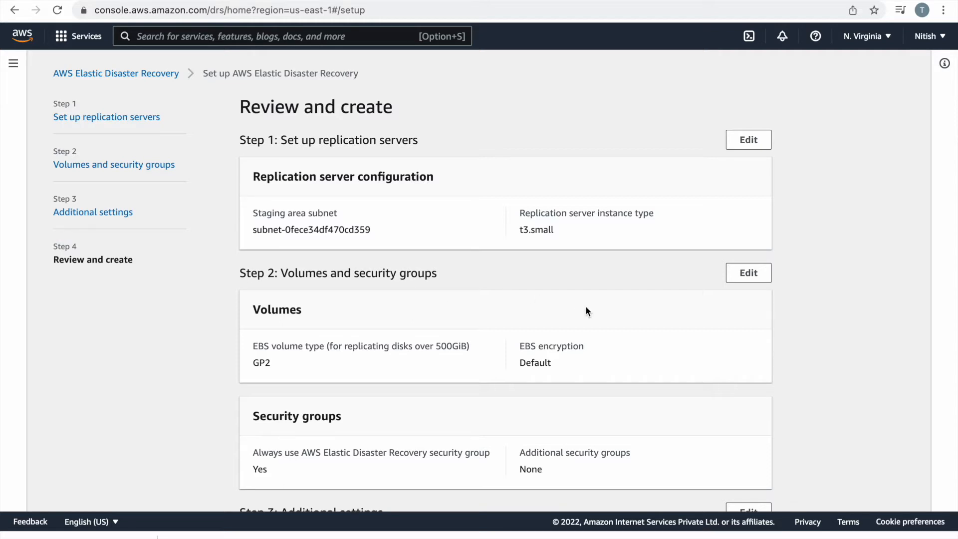
scroll(585, 305, "down", 3)
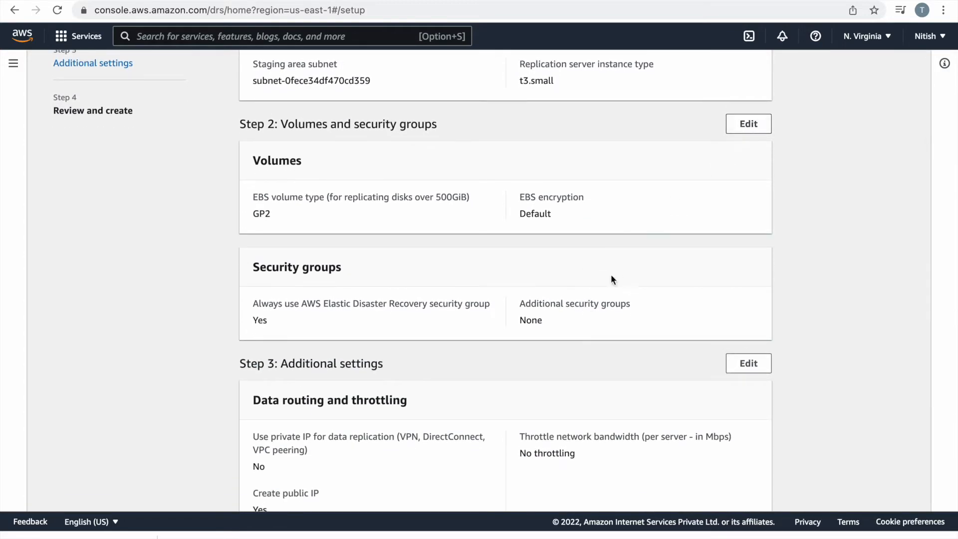
scroll(613, 279, "down", 5)
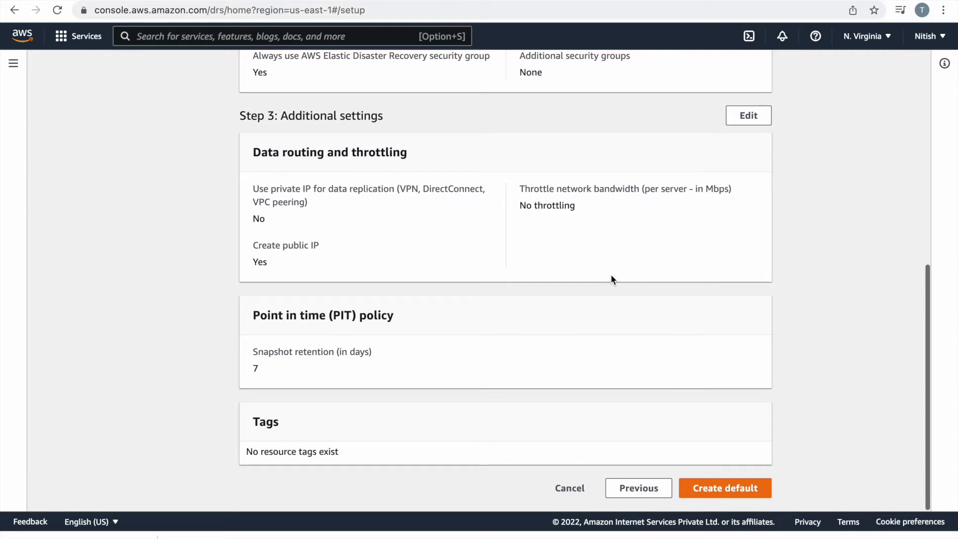
left_click(715, 492)
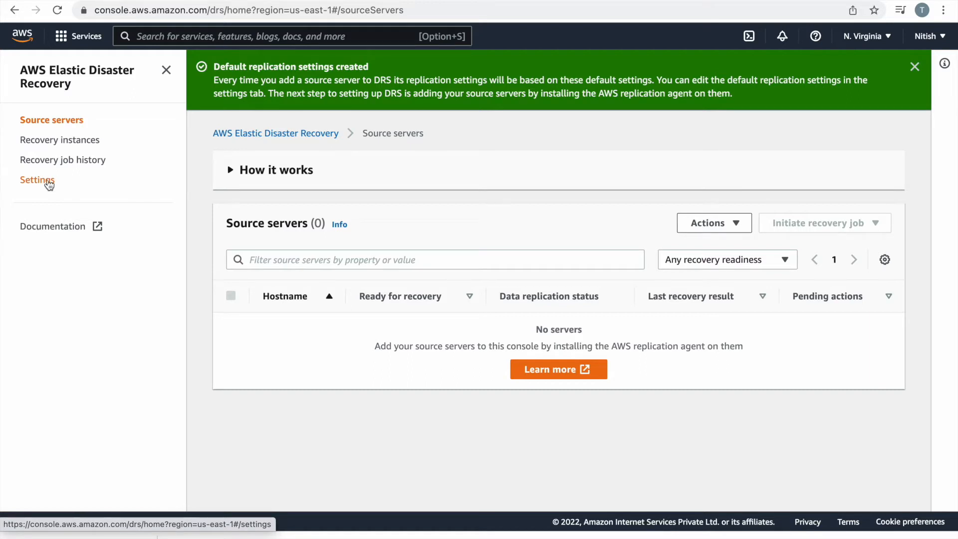
Review the saved default replication settings in Elastic Disaster Recovery, then return to Source servers.
left_click(48, 184)
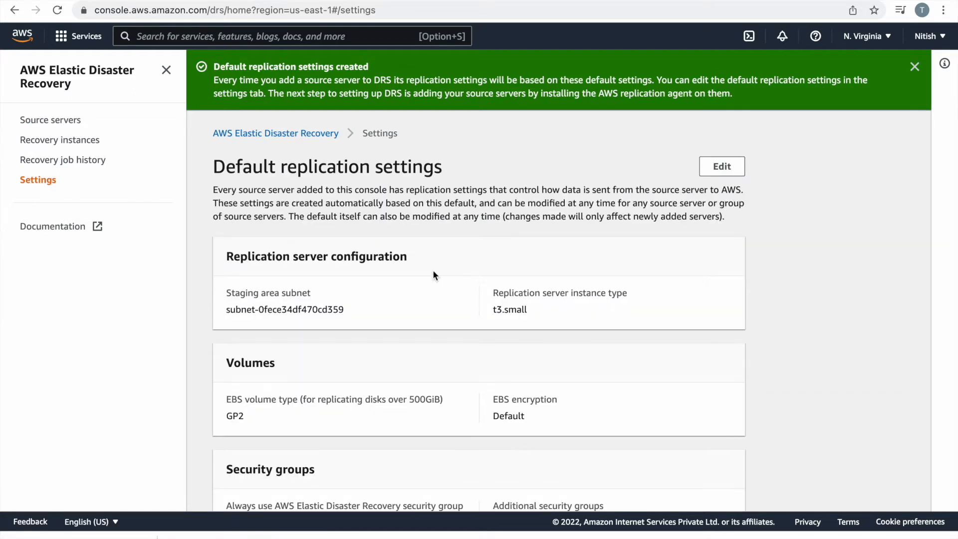
scroll(433, 274, "down", 3)
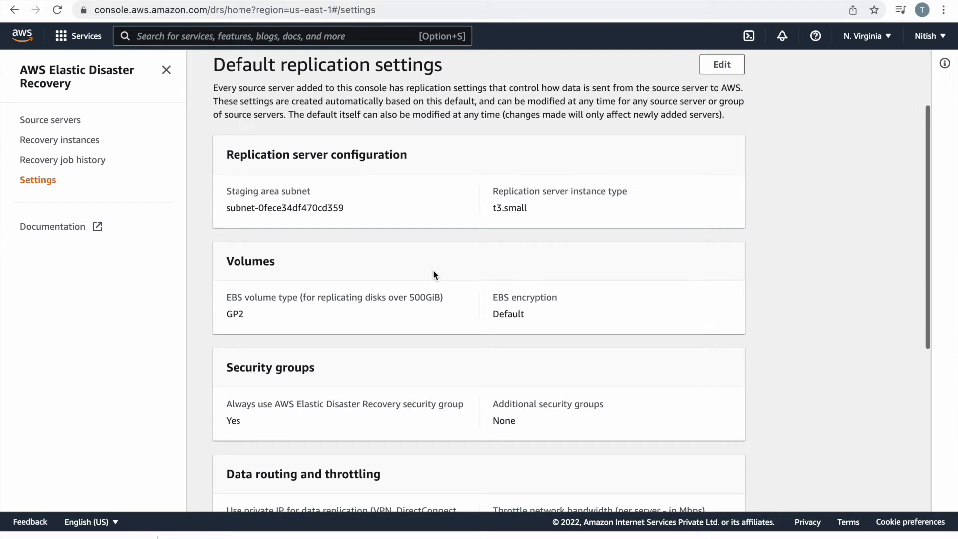
scroll(433, 274, "down", 5)
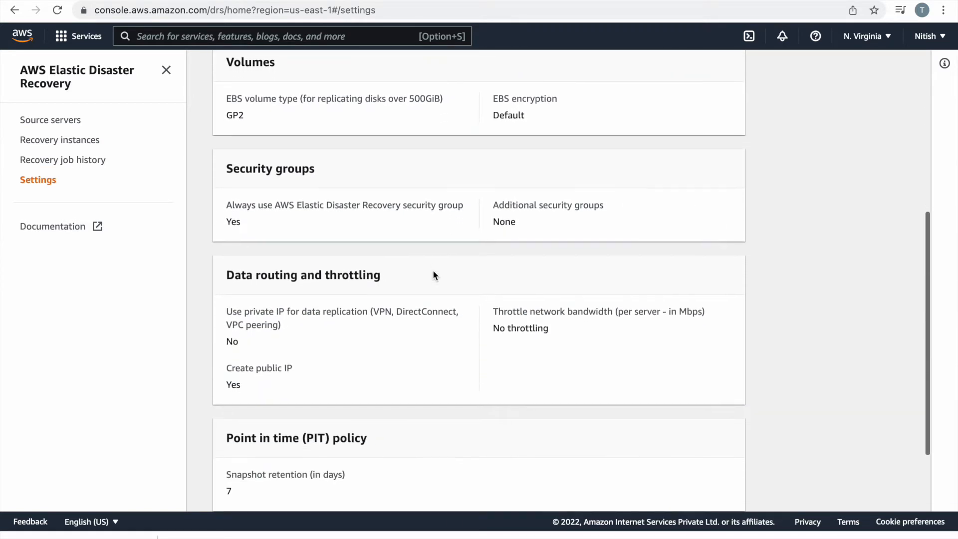
scroll(433, 275, "down", 3)
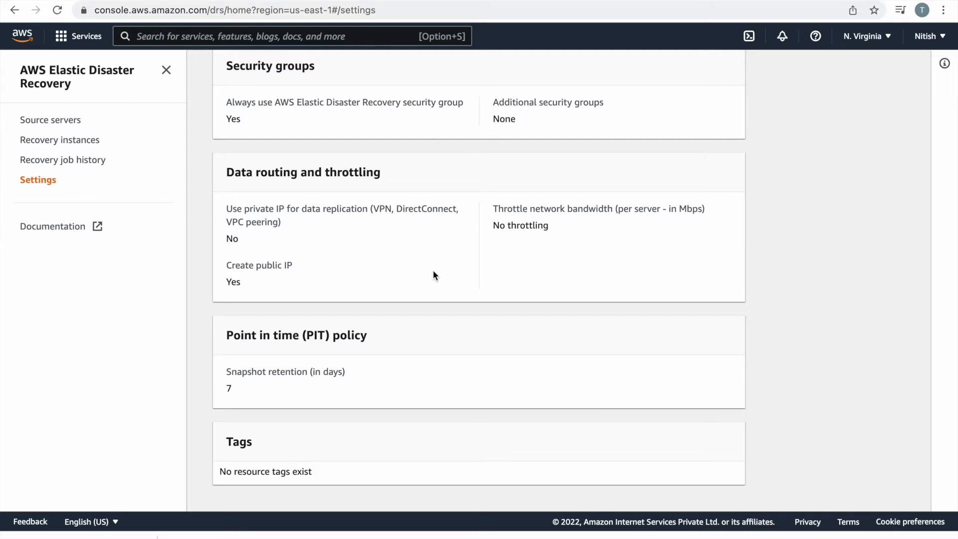
scroll(433, 274, "up", 10)
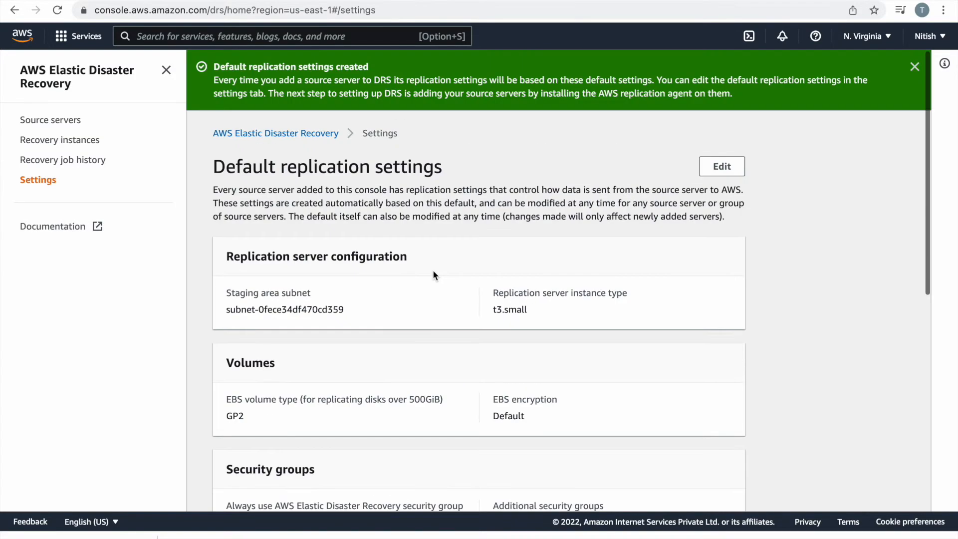
left_click(75, 121)
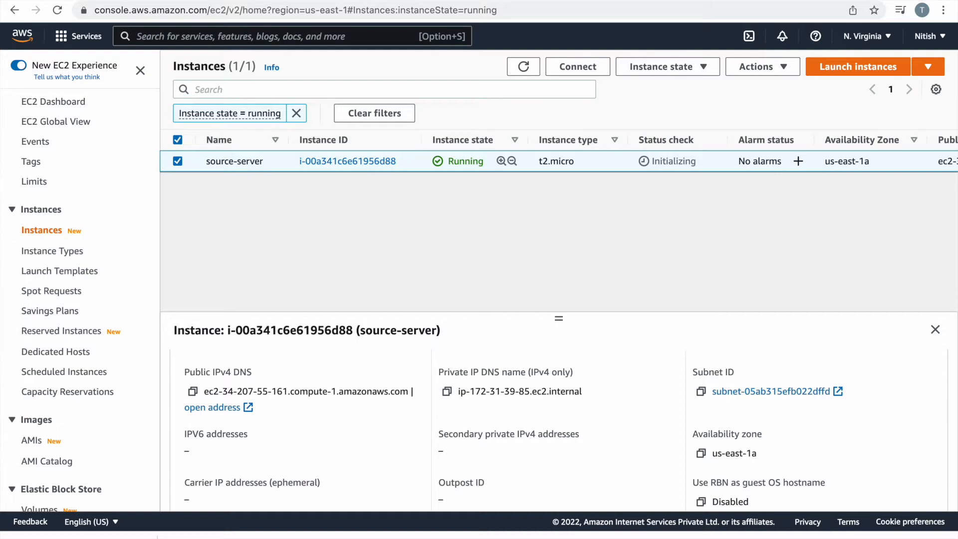
left_click(260, 2)
Begin adding IAM user edrdemo with Access key - Programmatic access and proceed to permissions.
left_click(554, 4)
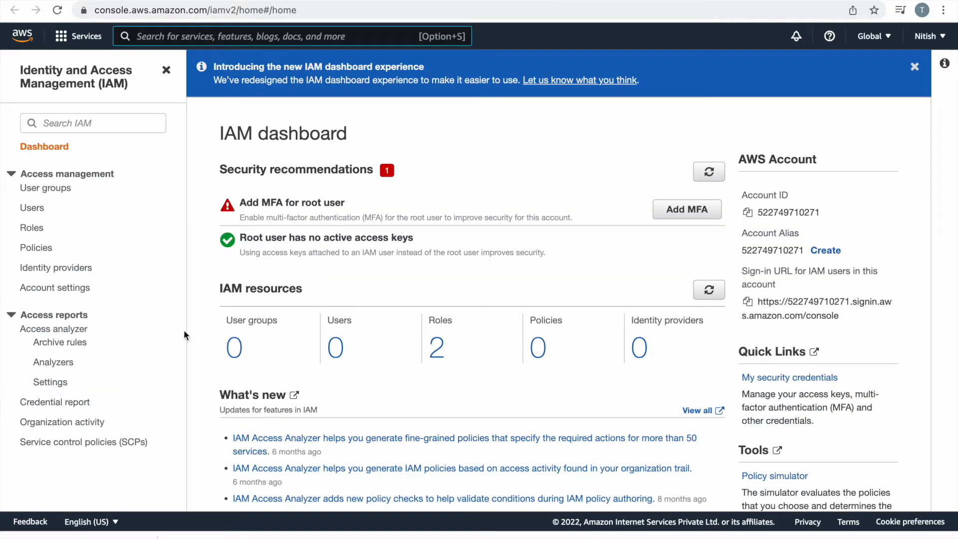
left_click(35, 214)
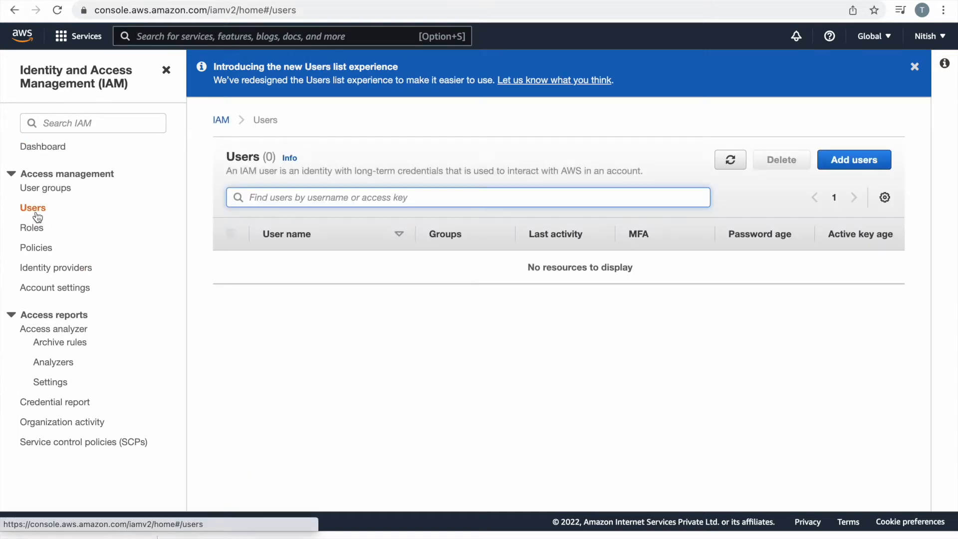
left_click(855, 165)
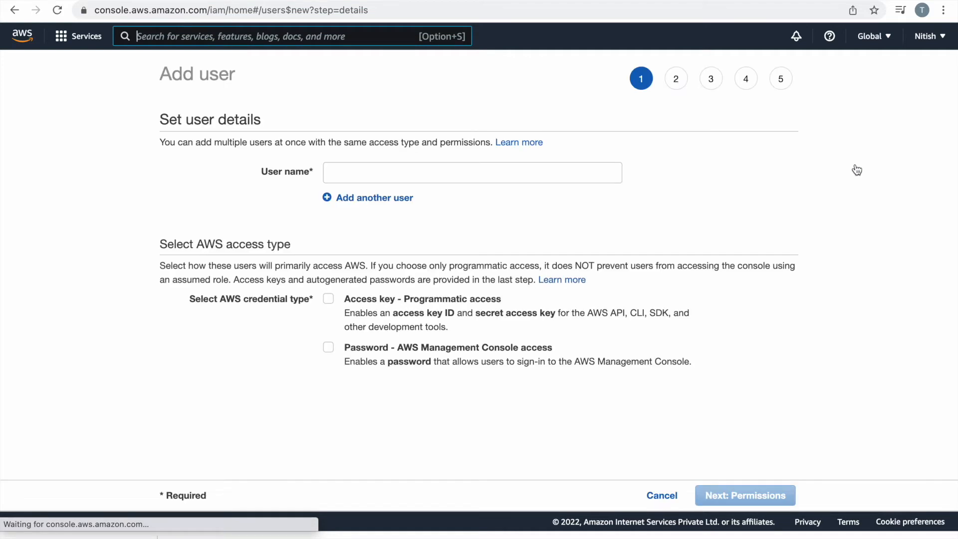
left_click(440, 178)
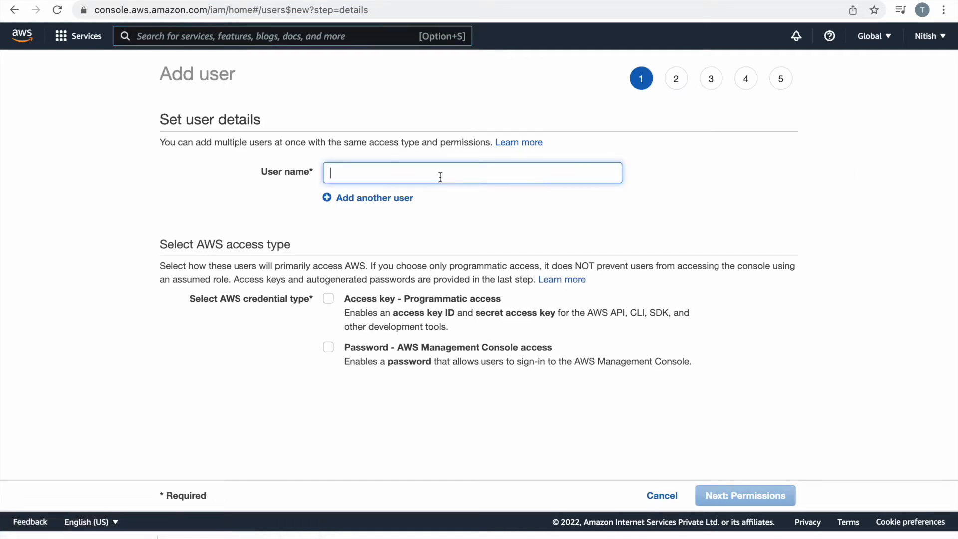
type("ed")
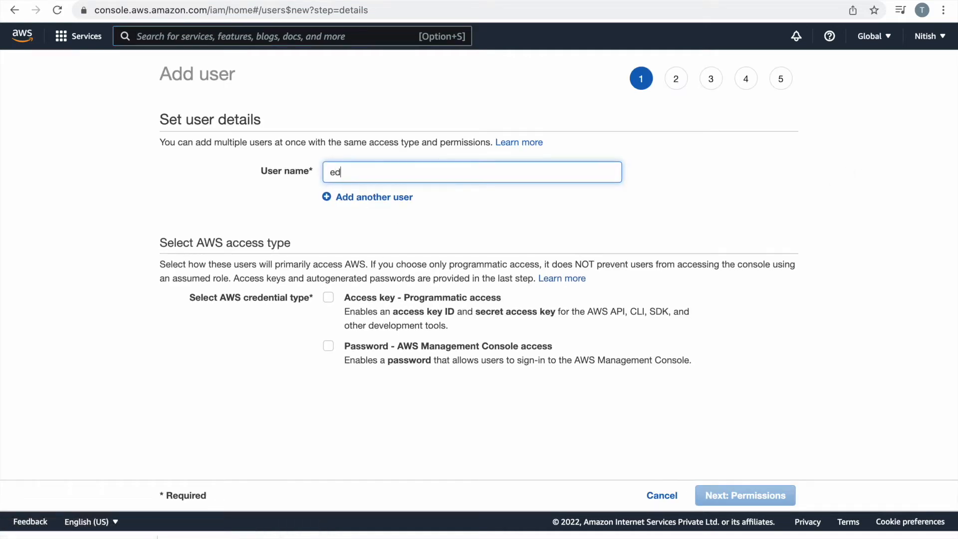
type("rdemo")
left_click(328, 297)
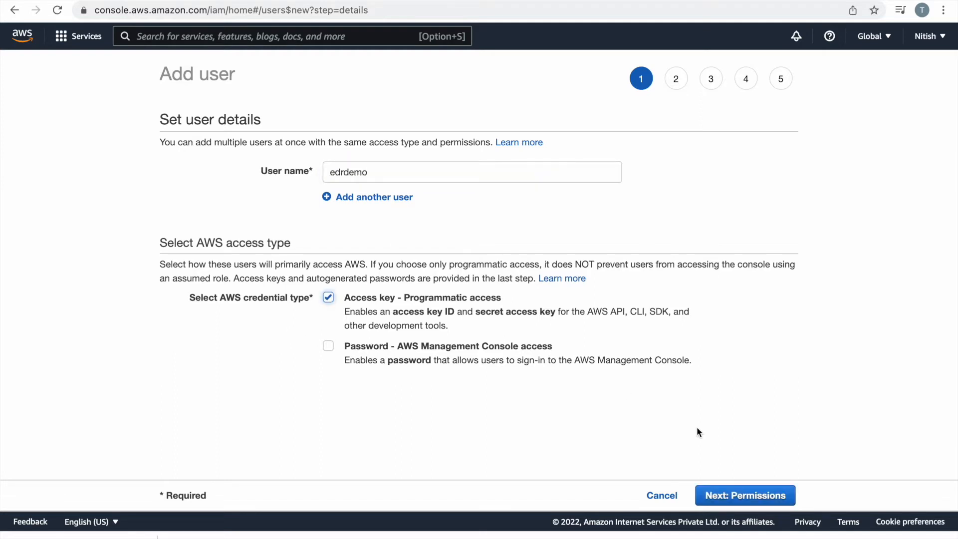
left_click(766, 487)
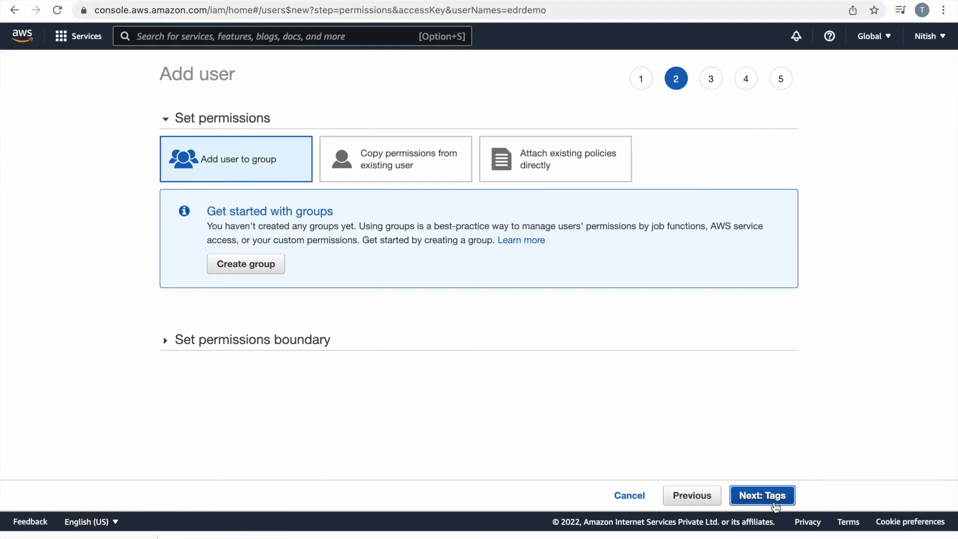
Search 'awselasticdisas', attach AWSElasticDisasterRecoveryAgentInstallationPolicy directly to edrdemo, and continue to tags.
left_click(578, 167)
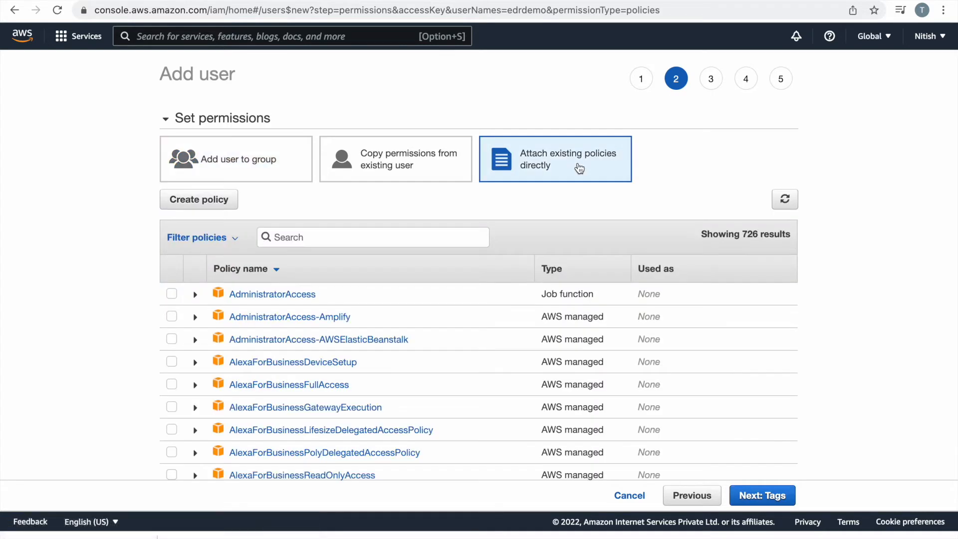
left_click(300, 244)
type("awsela")
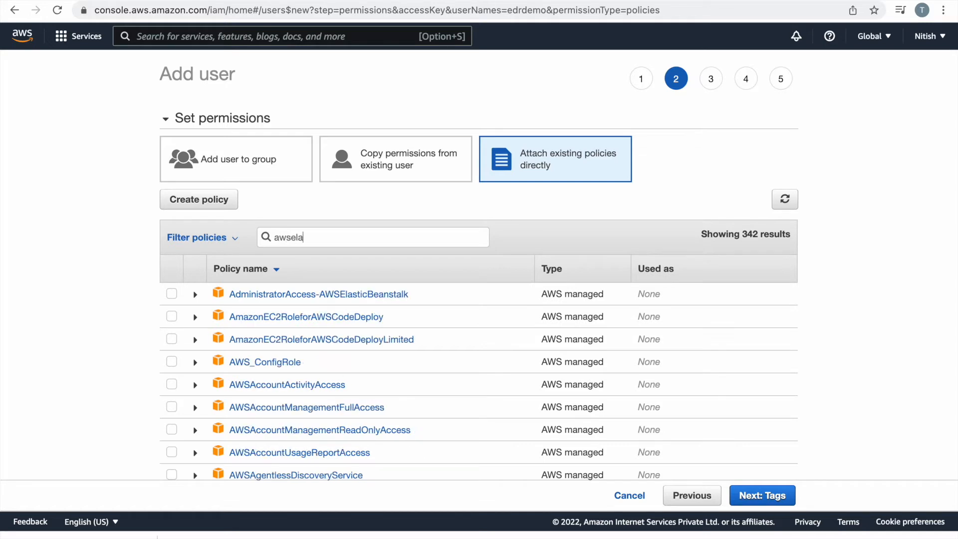
type("sticdis")
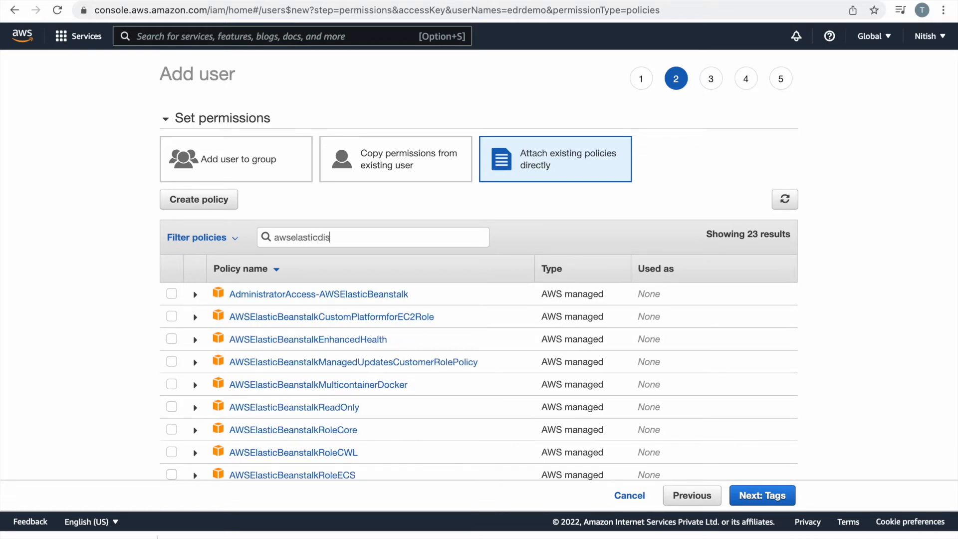
type("as")
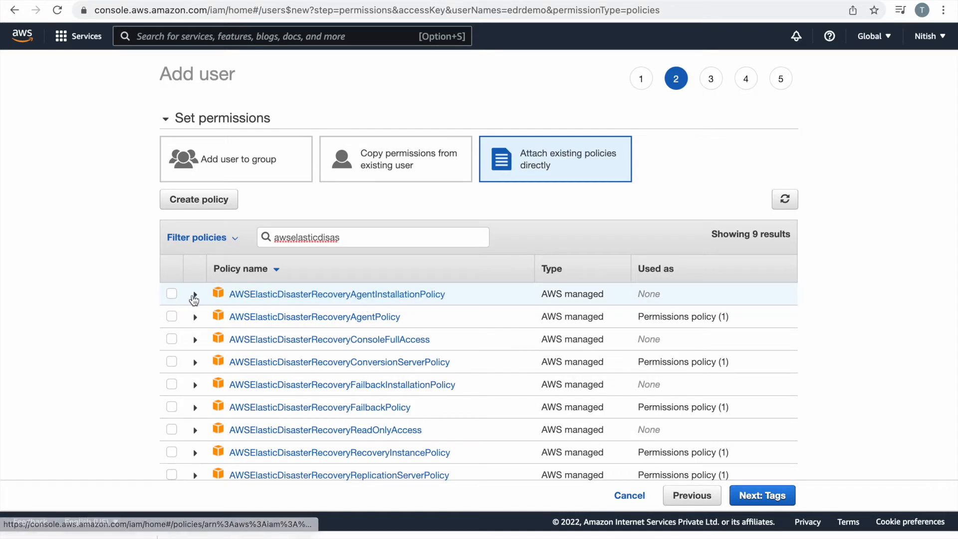
left_click(172, 294)
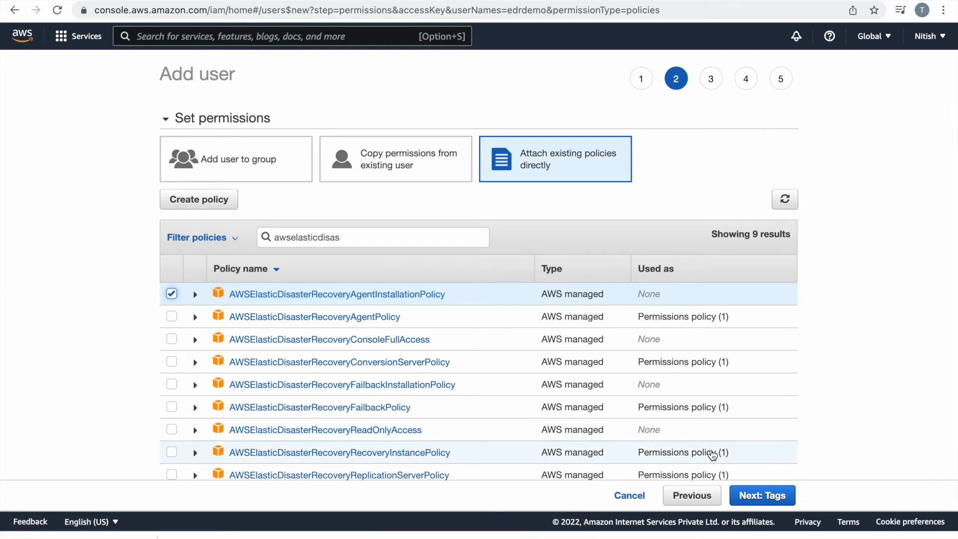
left_click(758, 495)
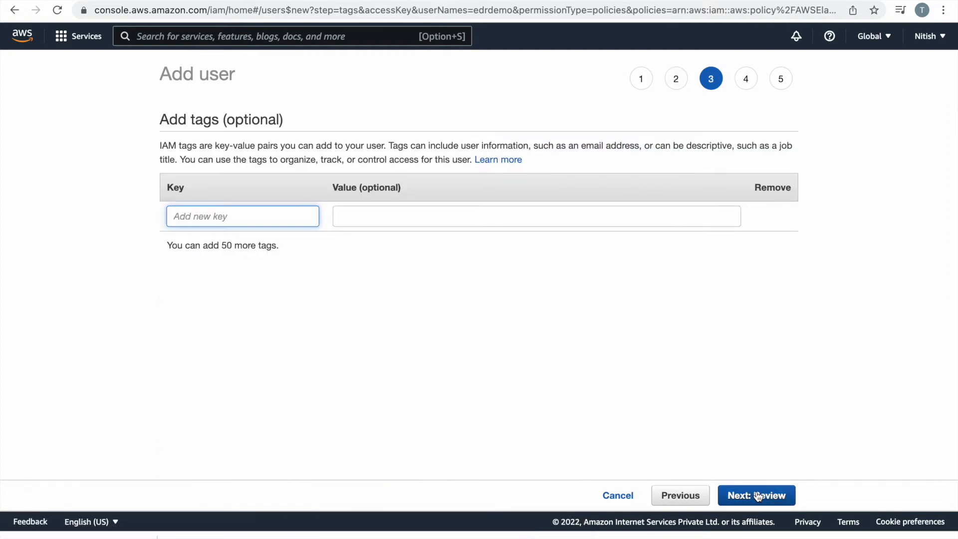
Add a tag with key Name and value edrdemo.
type("Name")
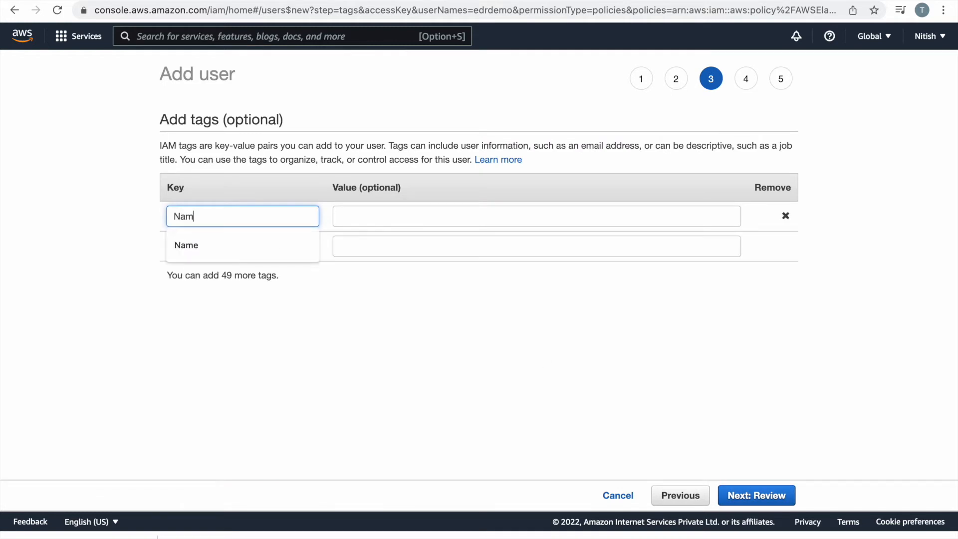
left_click(593, 225)
type("e")
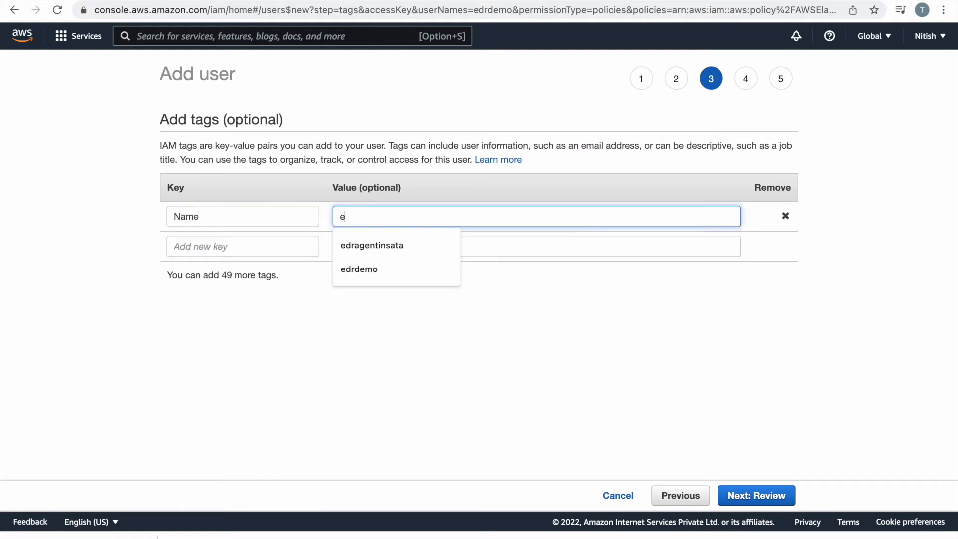
type("drdemo")
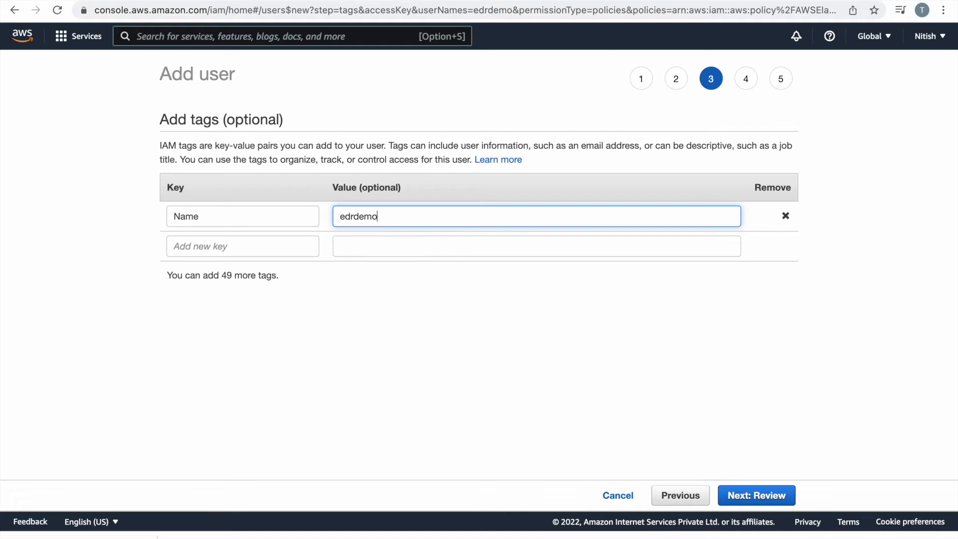
Review and create the edrdemo user, then download its access key credentials .csv.
left_click(767, 496)
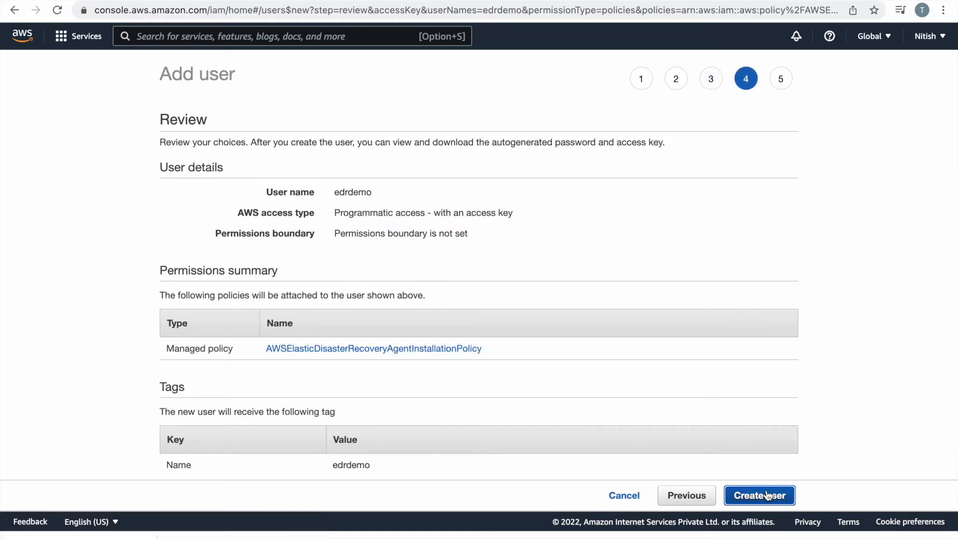
scroll(611, 402, "down", 1)
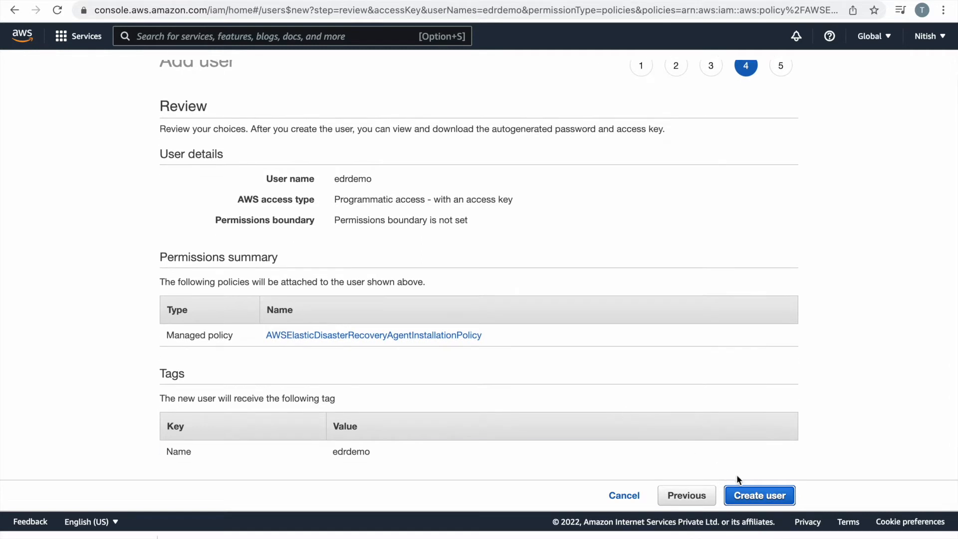
left_click(764, 492)
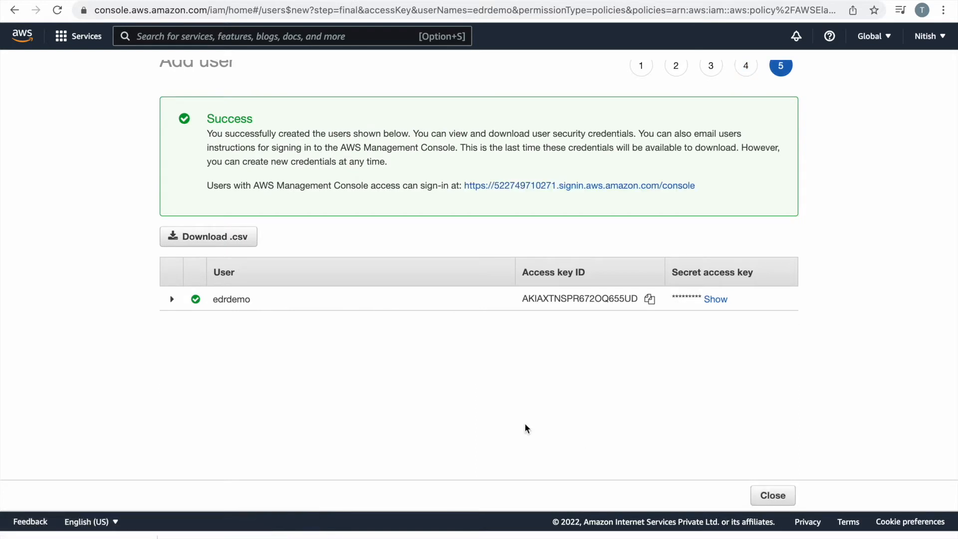
left_click(235, 243)
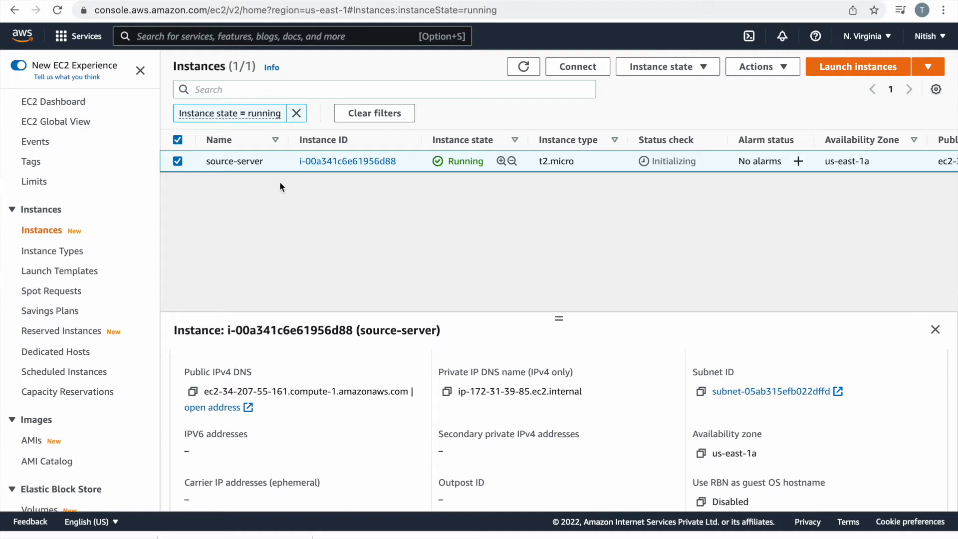
Connect to source-server through EC2 Instance Connect in a browser shell.
left_click(577, 67)
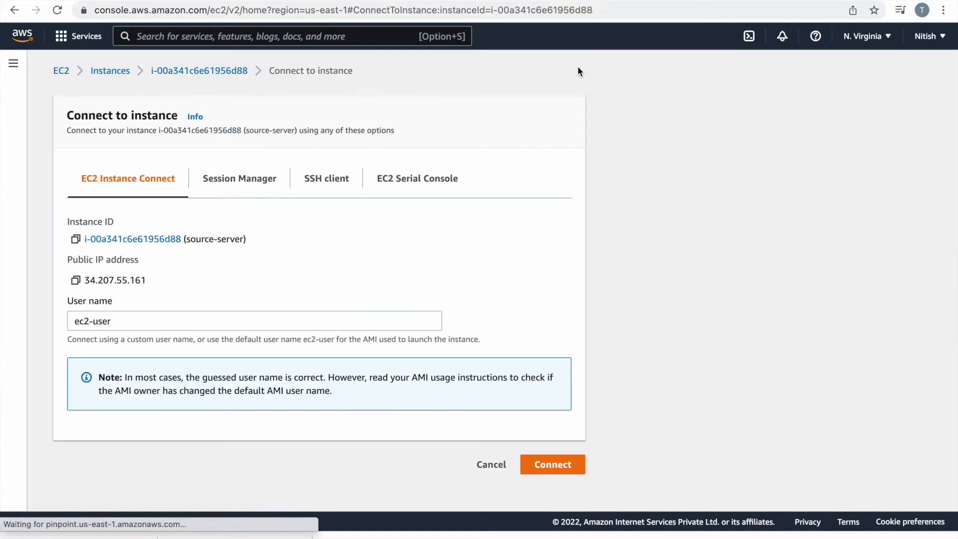
left_click(549, 464)
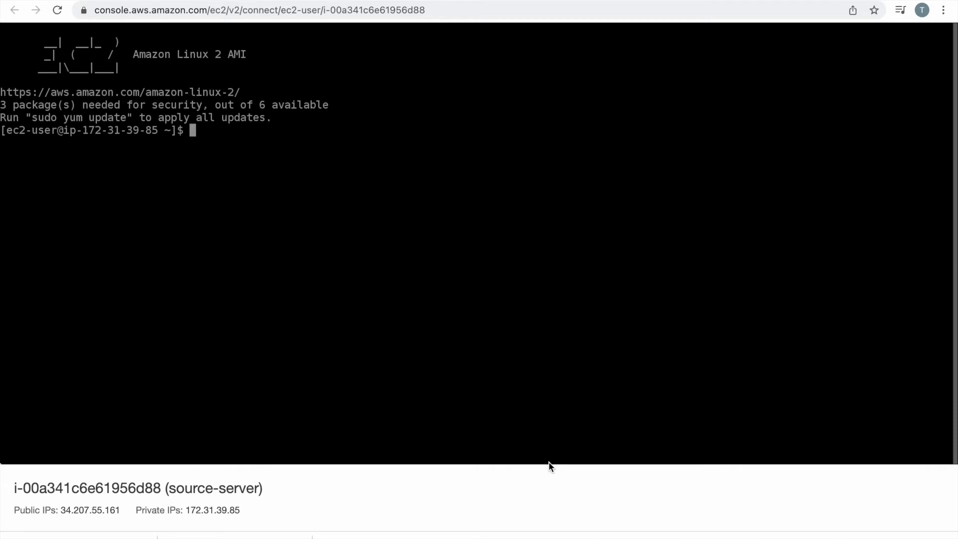
Become root with sudo -i and list root's home directory with ll.
type("sudo -i")
key("Return")
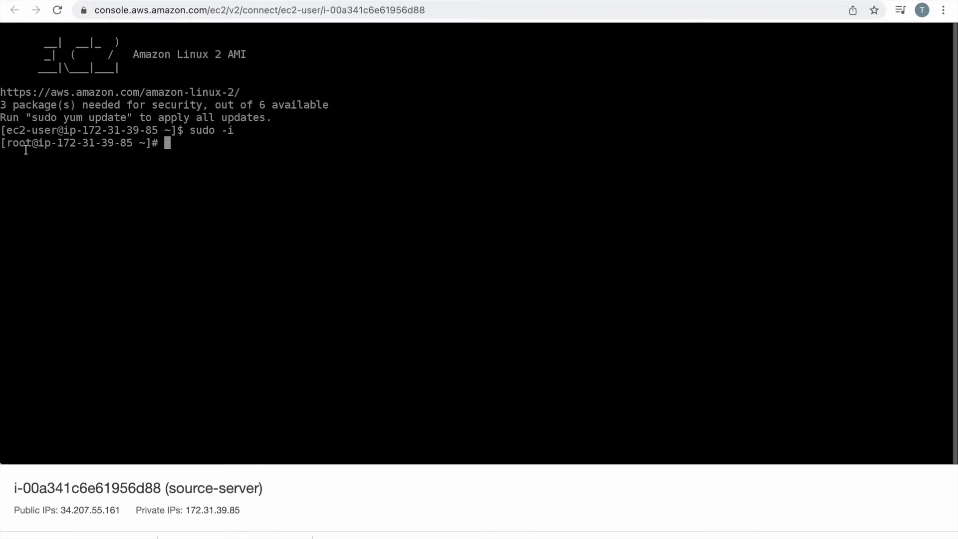
type("ll")
key("Return")
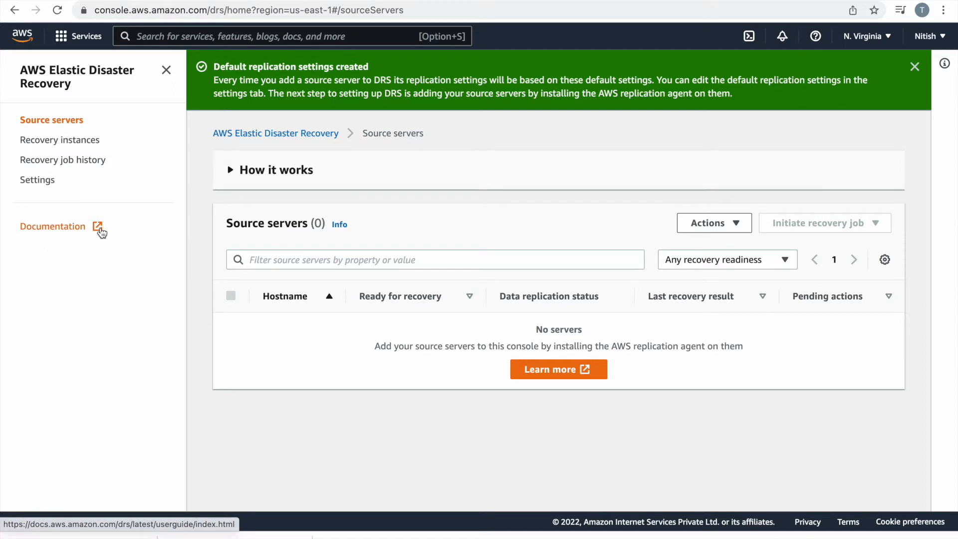
Navigate the Elastic Disaster Recovery docs to the replication agent installation page.
left_click(97, 227)
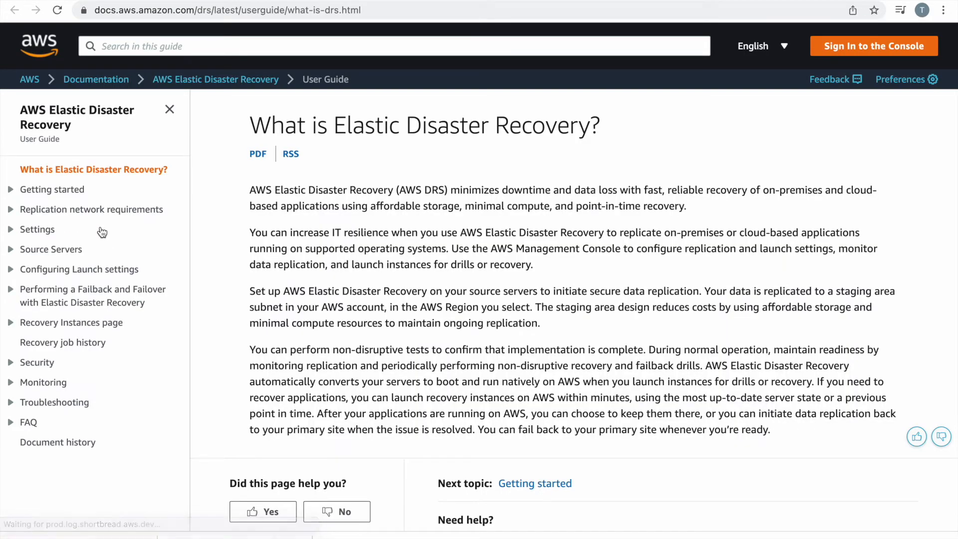
left_click(12, 250)
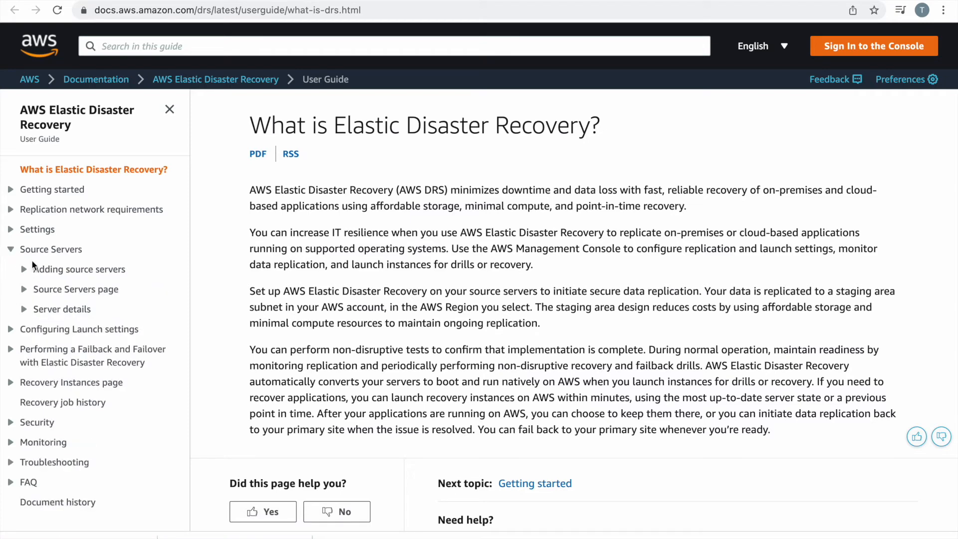
left_click(23, 269)
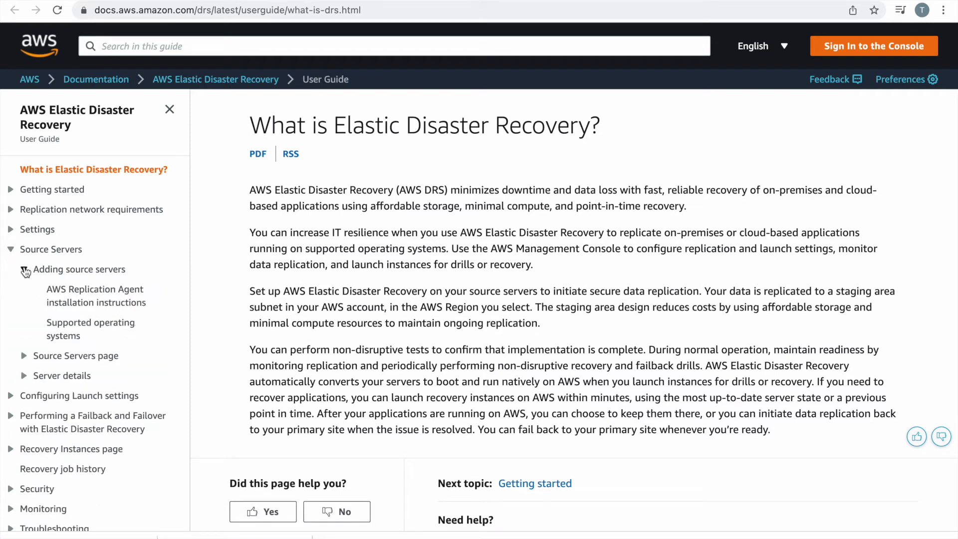
left_click(85, 302)
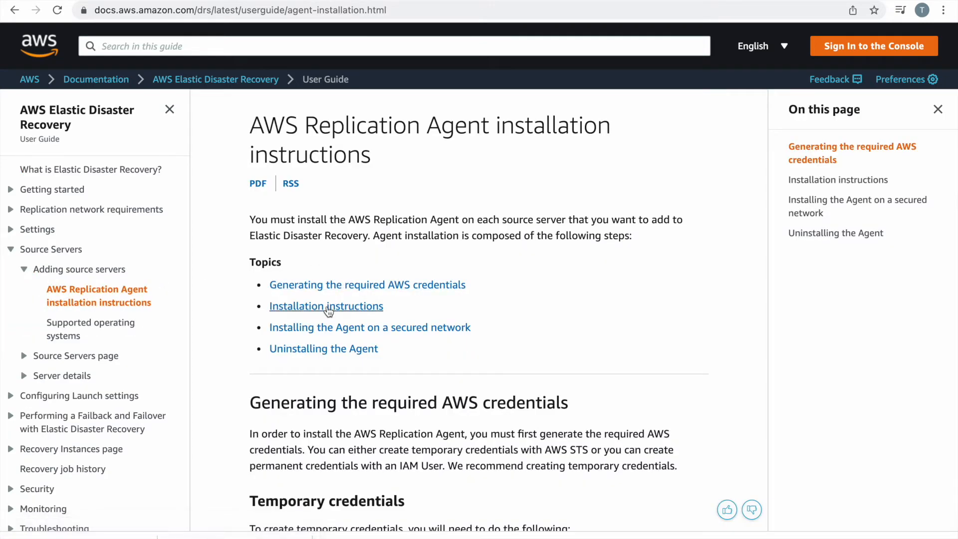
Jump to the Linux installation instructions and the example wget download command.
left_click(359, 306)
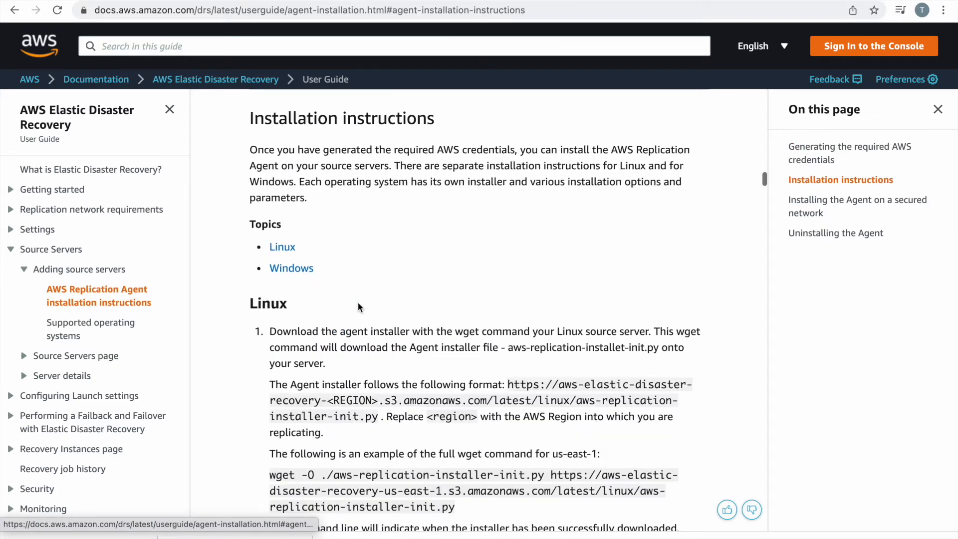
left_click(290, 250)
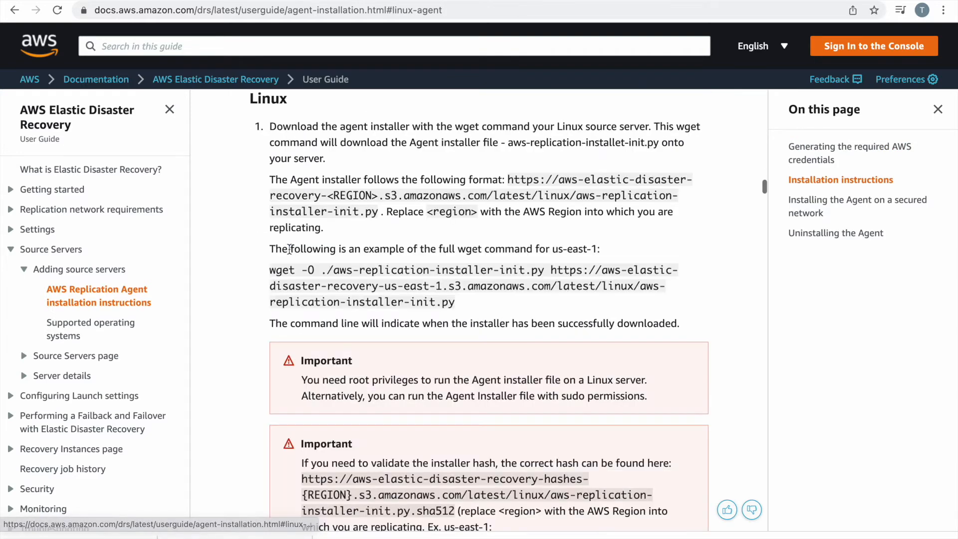
scroll(450, 336, "down", 1)
scroll(450, 338, "up", 3)
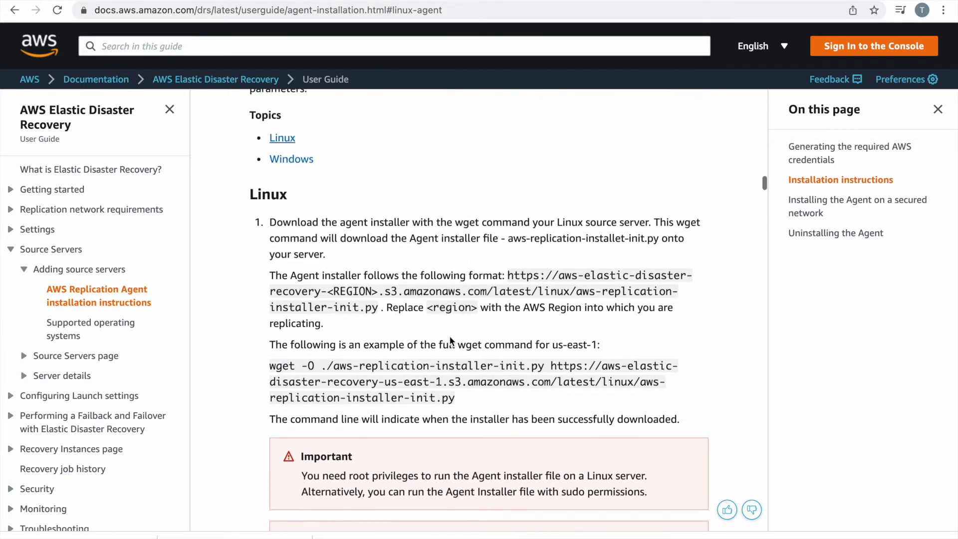
scroll(450, 336, "down", 1)
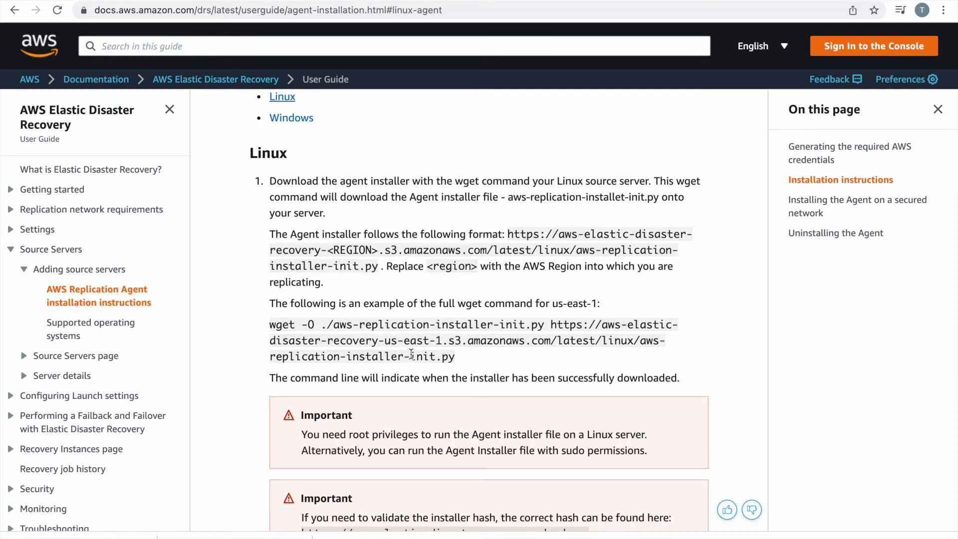
mouse_move(476, 535)
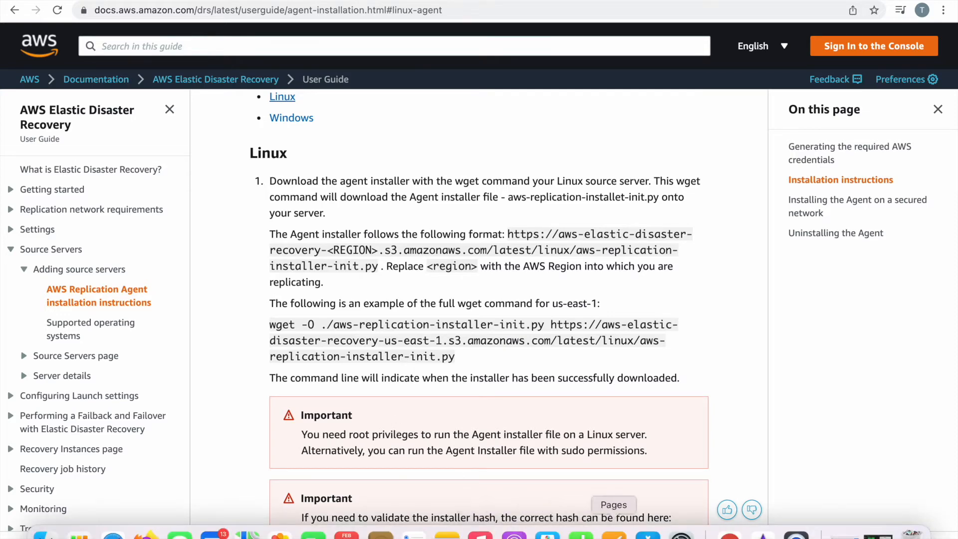
left_click(614, 532)
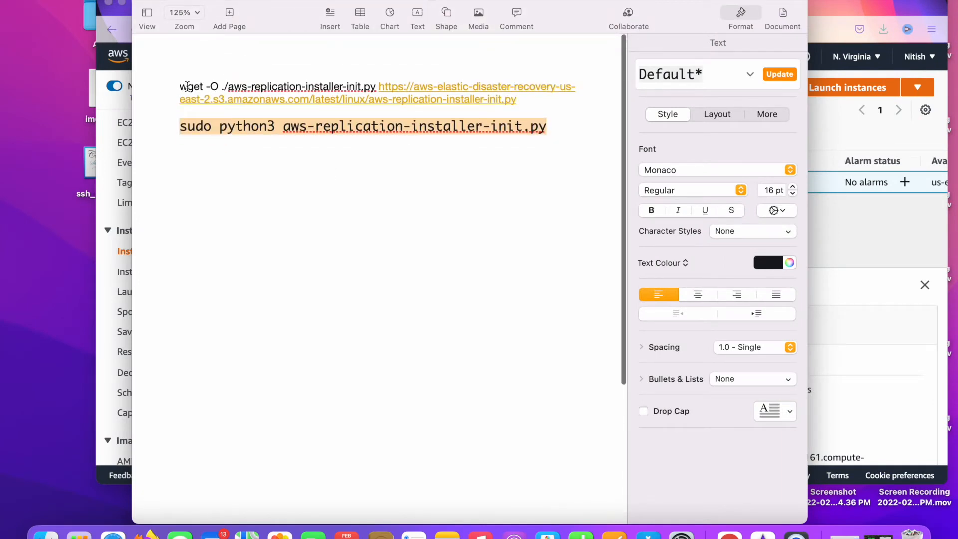
Change the Pages note's wget link region from us-east-2 to us-east-1 and select the command.
right_click(284, 99)
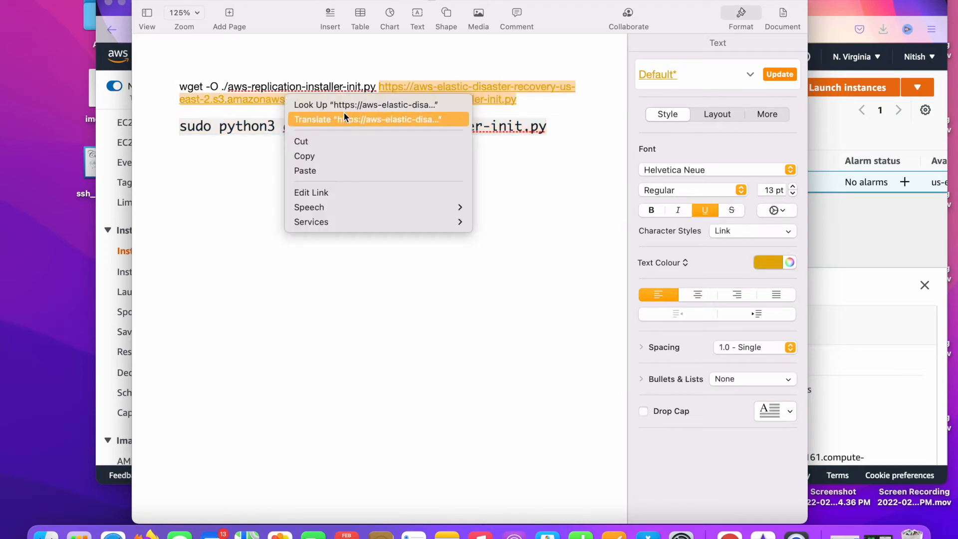
left_click(390, 188)
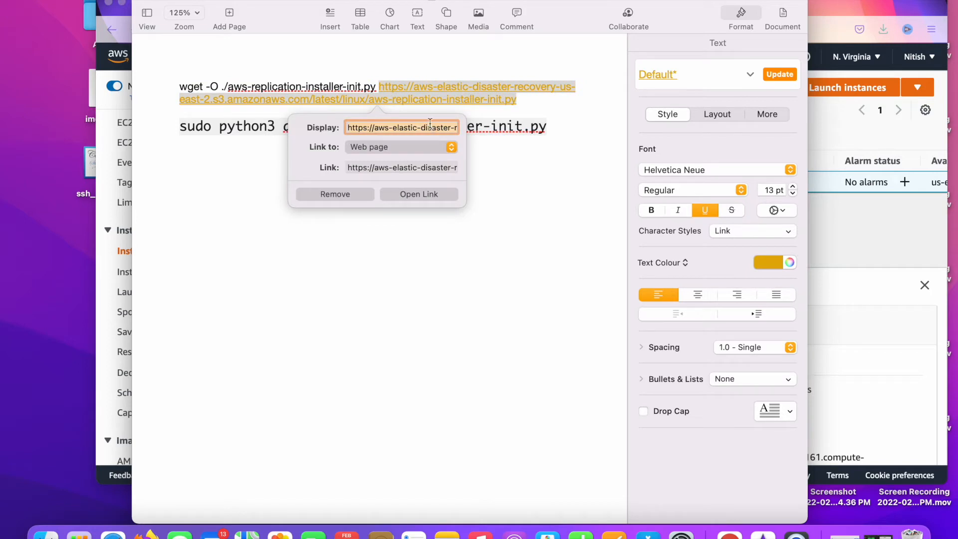
key("Right")
key("Right")
key("Right")
key("Right")
key("Right")
key("Right")
key("Right")
key("Right")
key("Right")
key("Right")
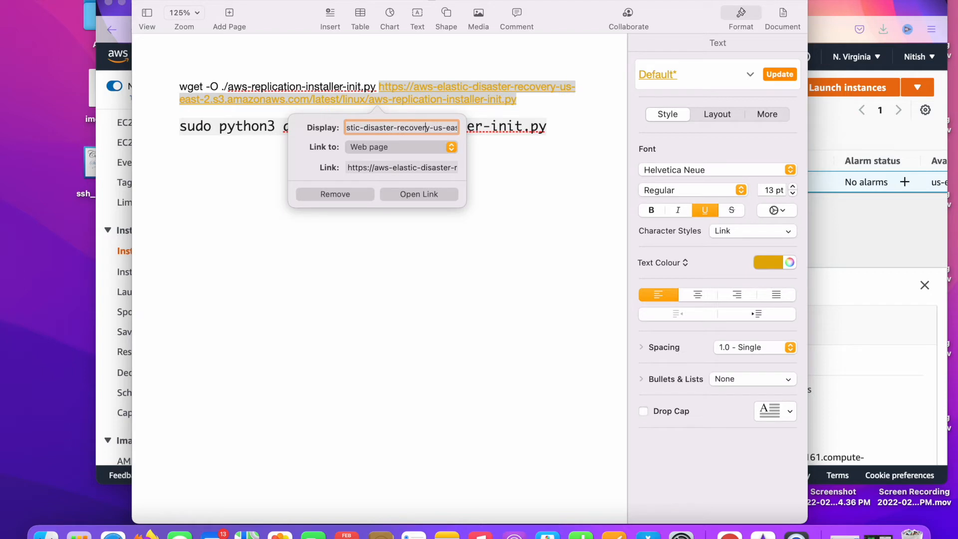
key("Right")
key("Right")
key("Right")
key("Right")
key("Right")
key("Right")
key("Right")
key("Right")
key("Right")
key("Right")
key("Right")
key("BackSpace")
type("1")
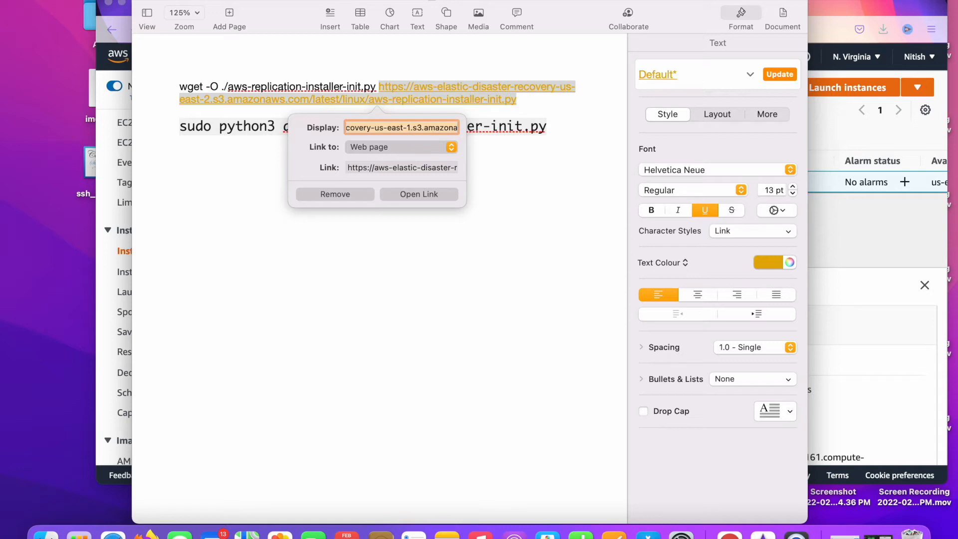
left_click(378, 252)
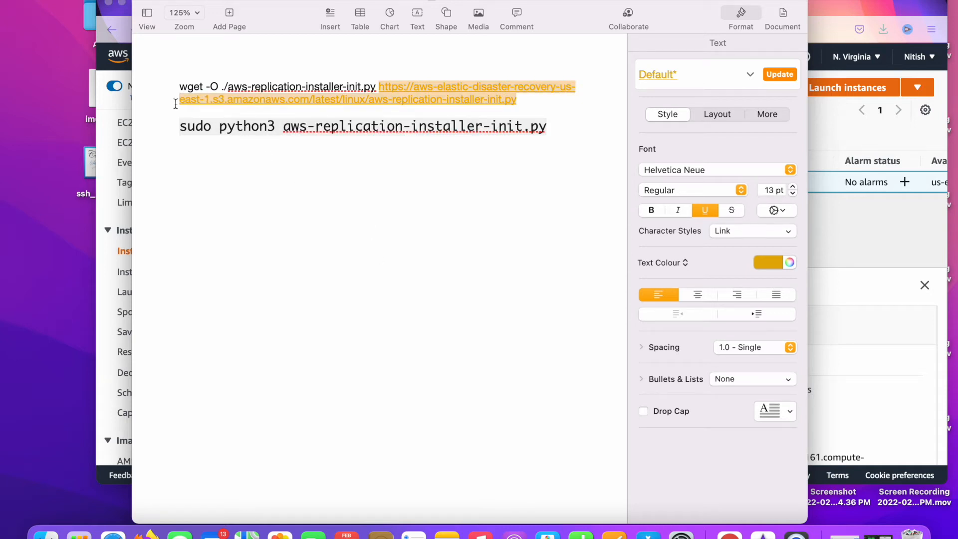
triple_click(179, 87)
key("super+c")
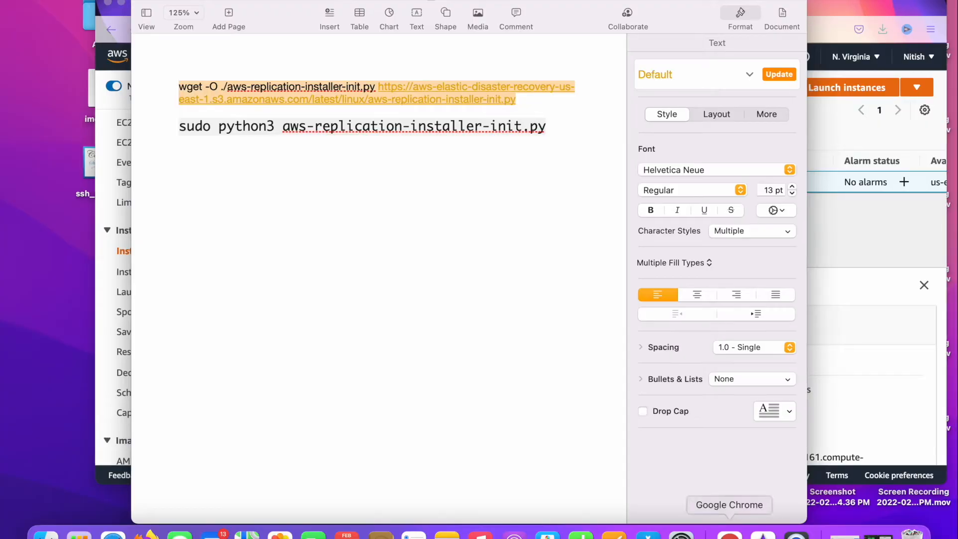
left_click(729, 532)
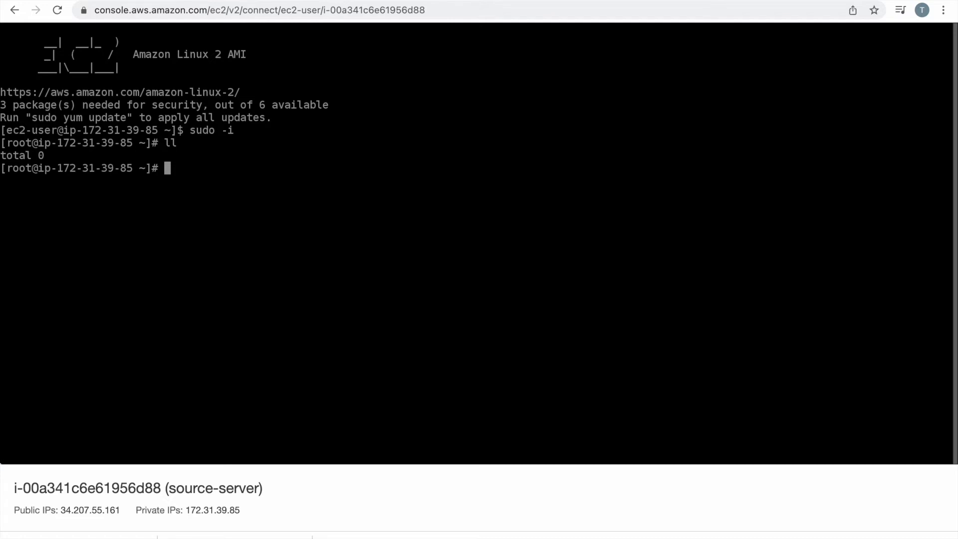
Run the wget command on source-server and confirm aws-replication-installer-init.py (13398 bytes) is listed.
key("super+v")
key("Return")
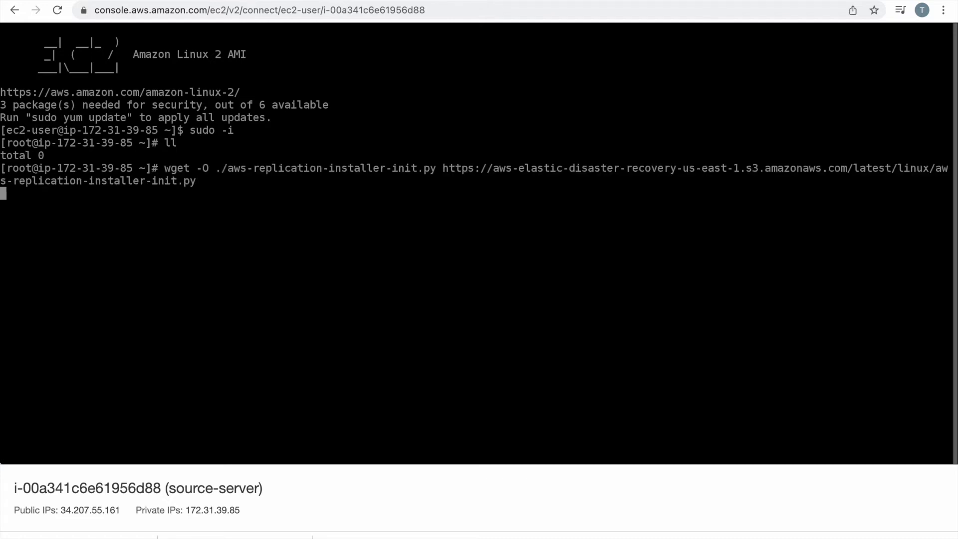
type("ll")
key("Return")
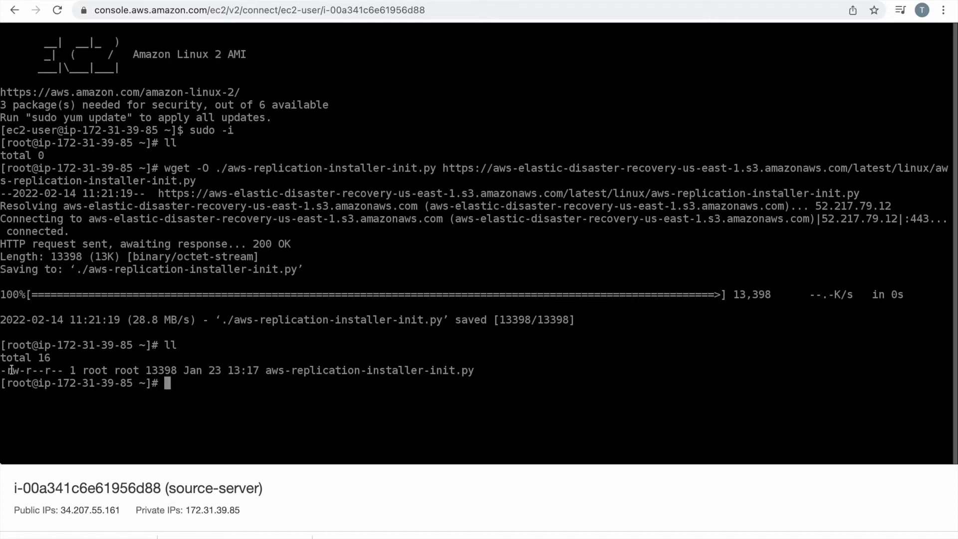
left_click_drag(11, 370, 272, 369)
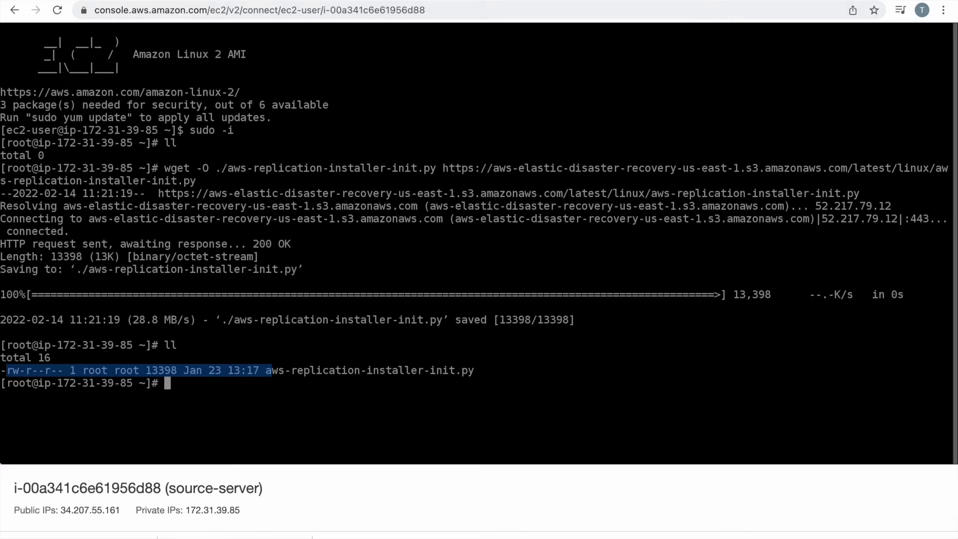
Return to the installation guide and scroll to the sudo python3 install step.
key("ctrl+Tab")
scroll(429, 294, "down", 6)
scroll(430, 275, "down", 6)
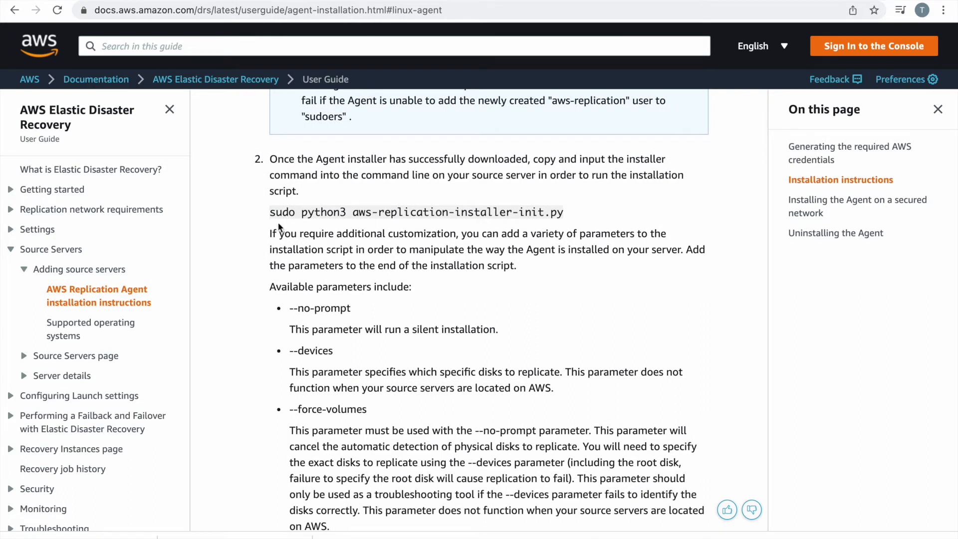
Run the sudo python3 agent installer on source-server and enter us-east-1 as the region.
left_click_drag(273, 213, 562, 207)
key("ctrl+c")
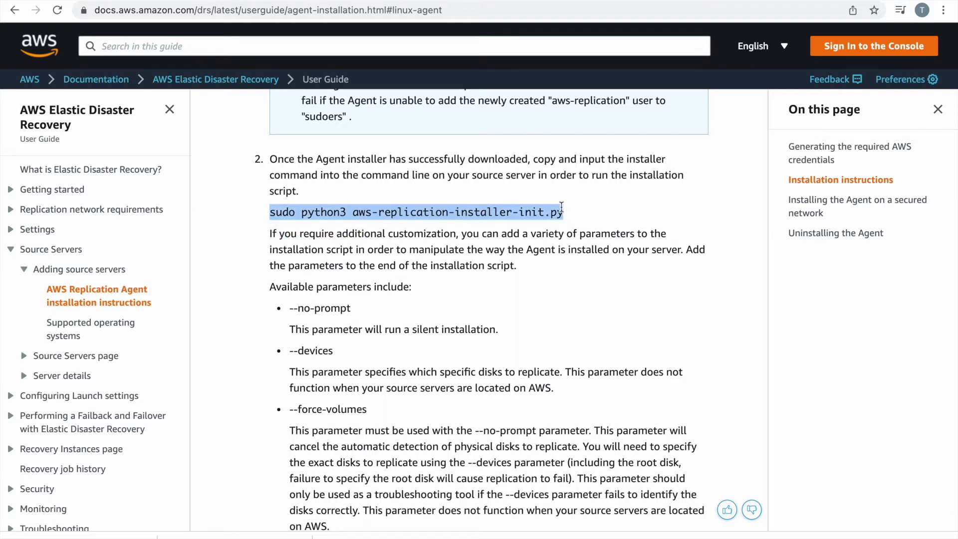
left_click(225, 1)
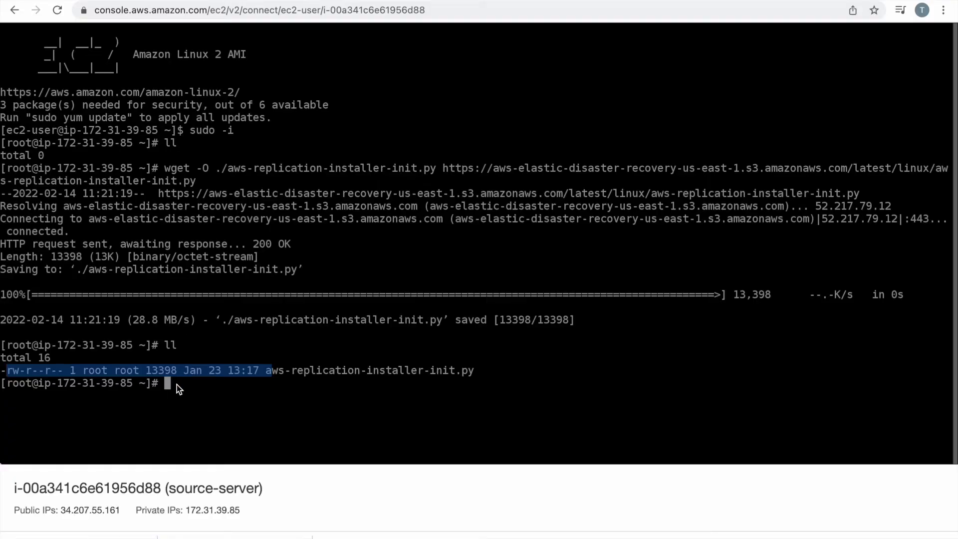
key("ctrl+v")
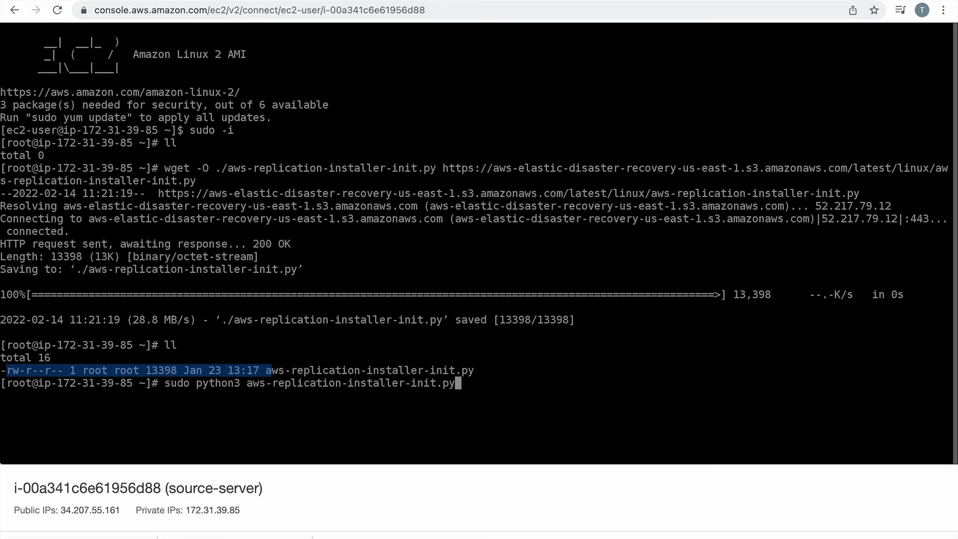
key("Return")
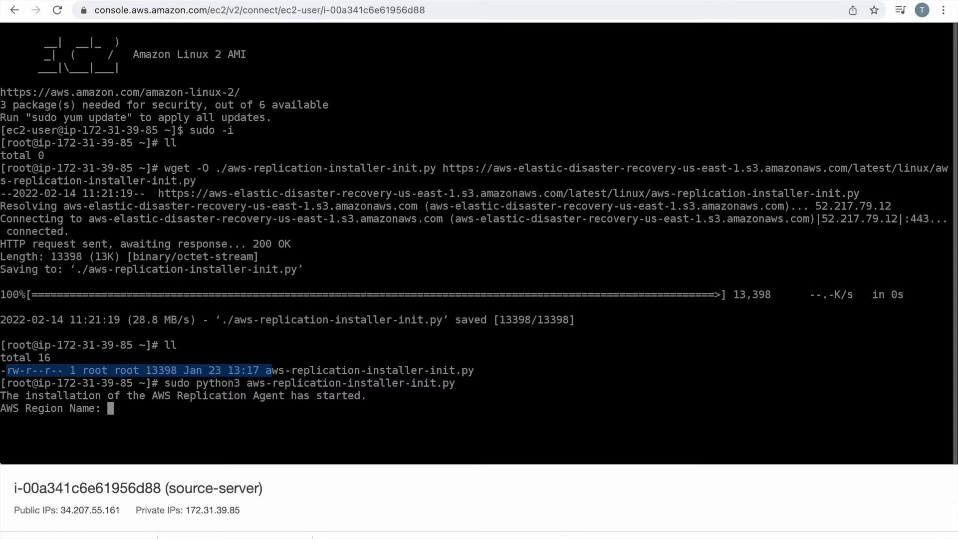
left_click(945, 538)
type("us-east")
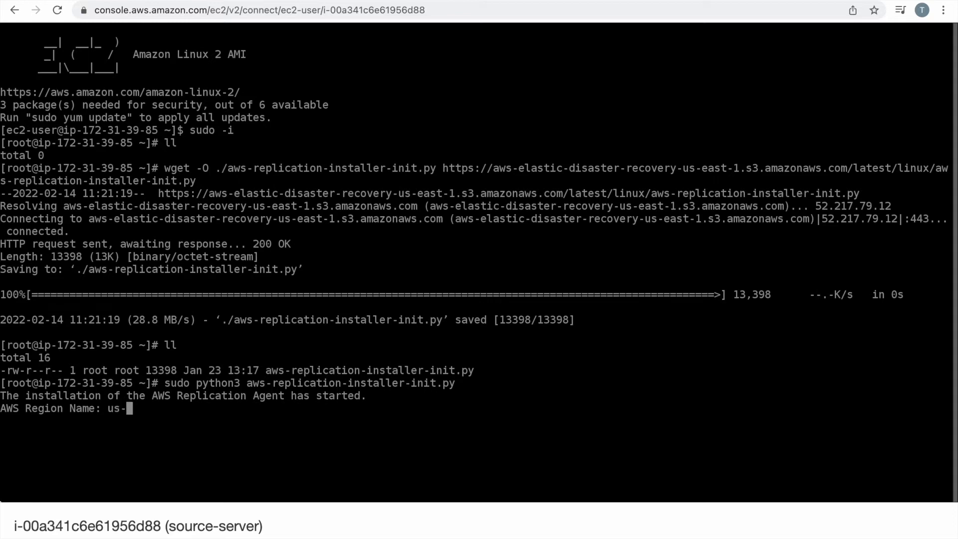
type("-1")
key("Return")
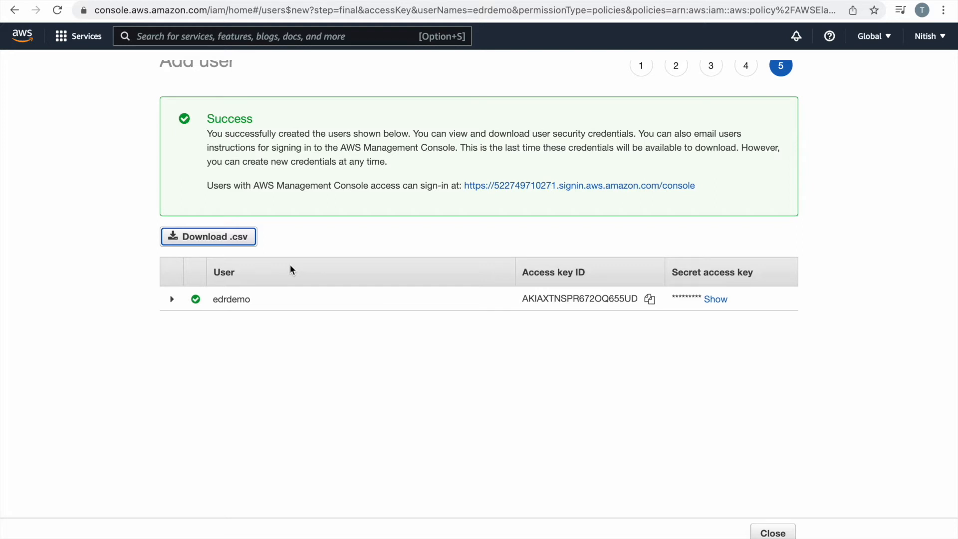
Copy the new IAM user's access key ID and enter it at the installer prompt.
left_click(649, 299)
left_click(247, 0)
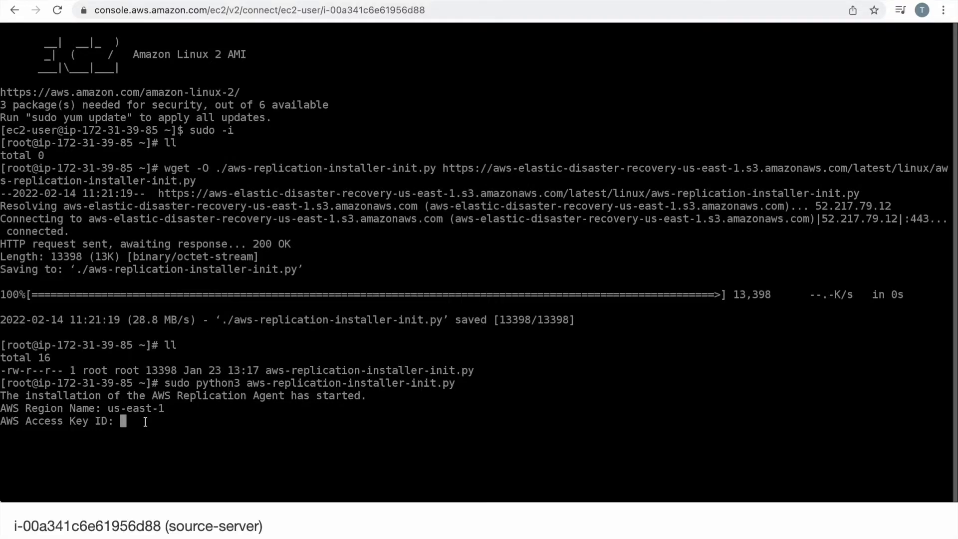
key("super+v")
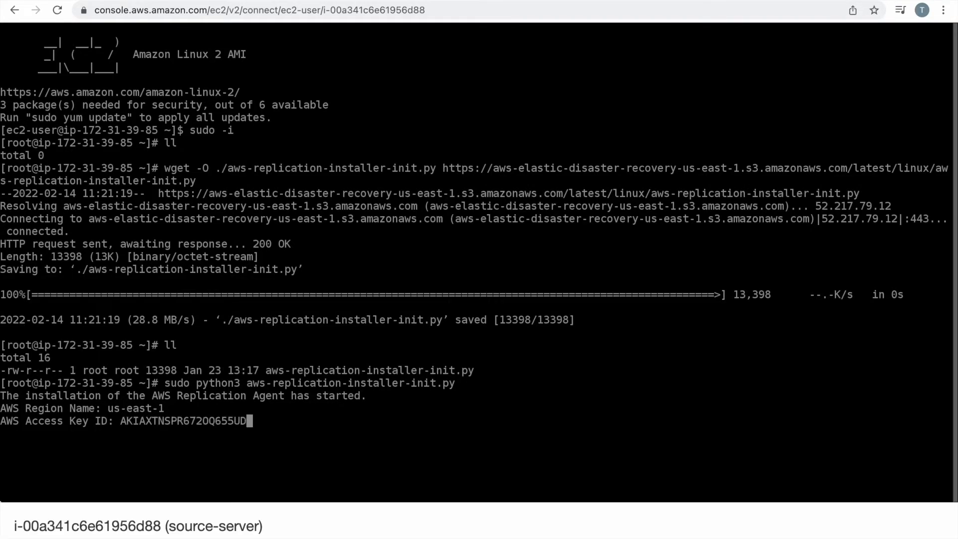
key("Return")
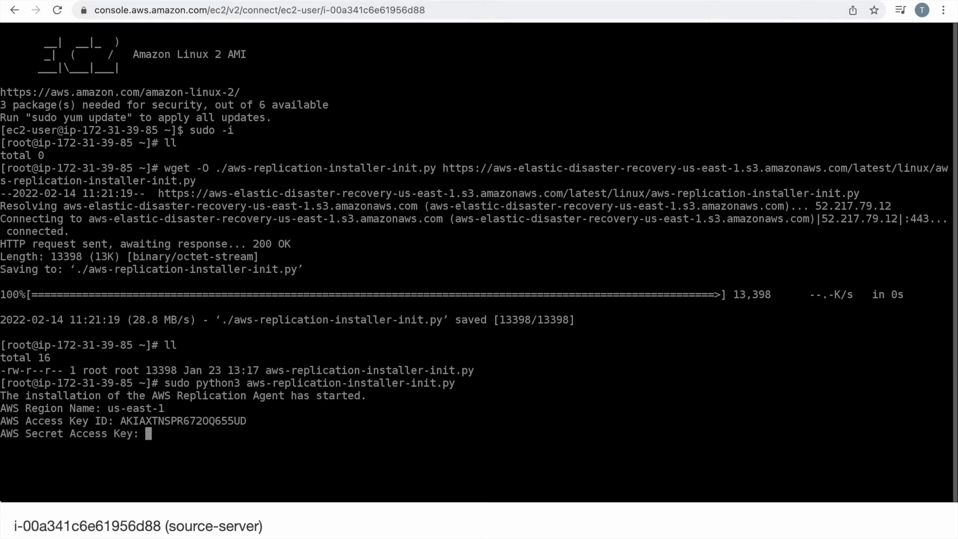
Reveal the user's secret access key and enter it at the installer prompt.
left_click(804, 0)
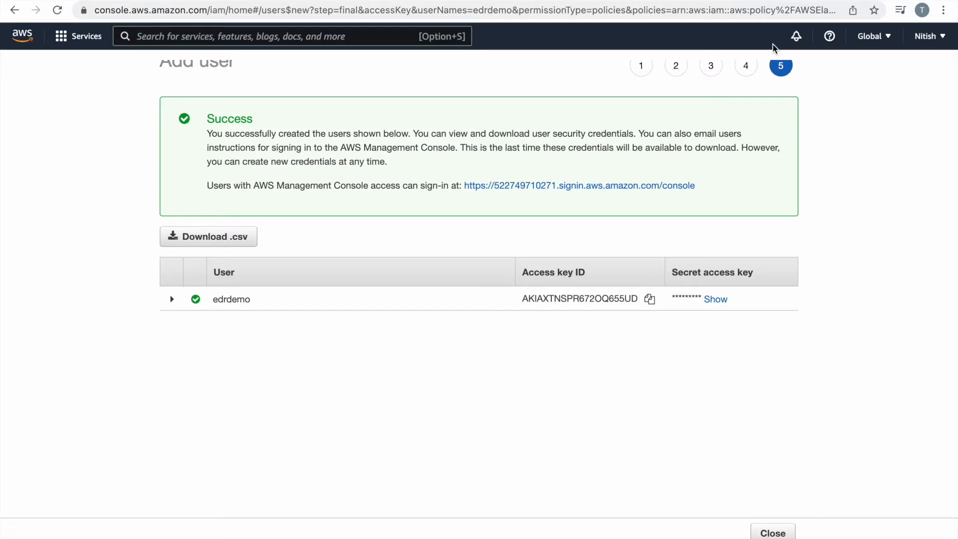
left_click(717, 299)
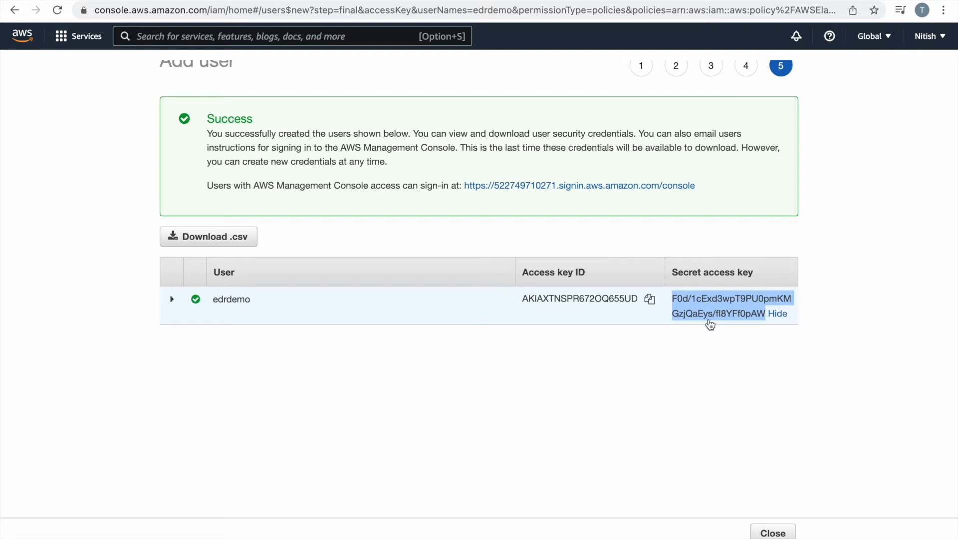
left_click(230, 0)
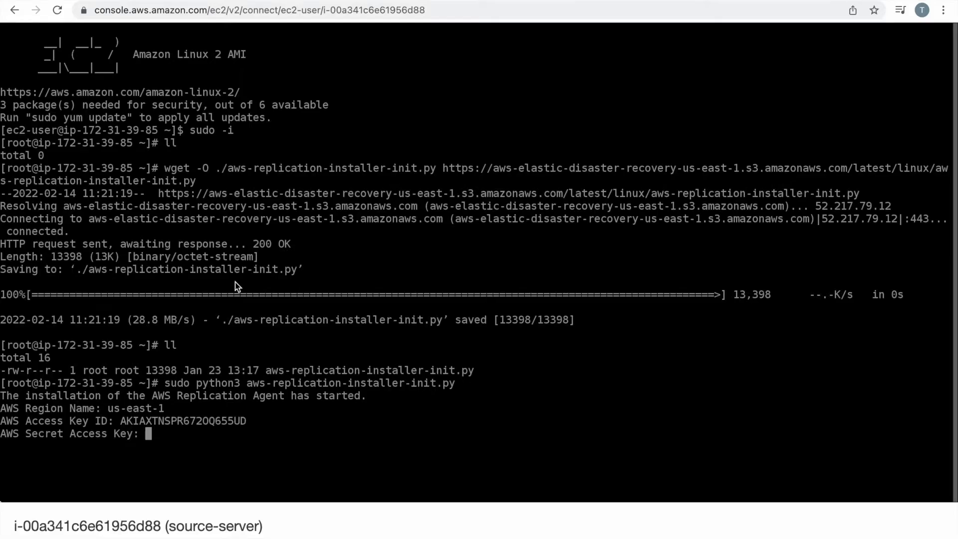
key("ctrl+v")
key("Return")
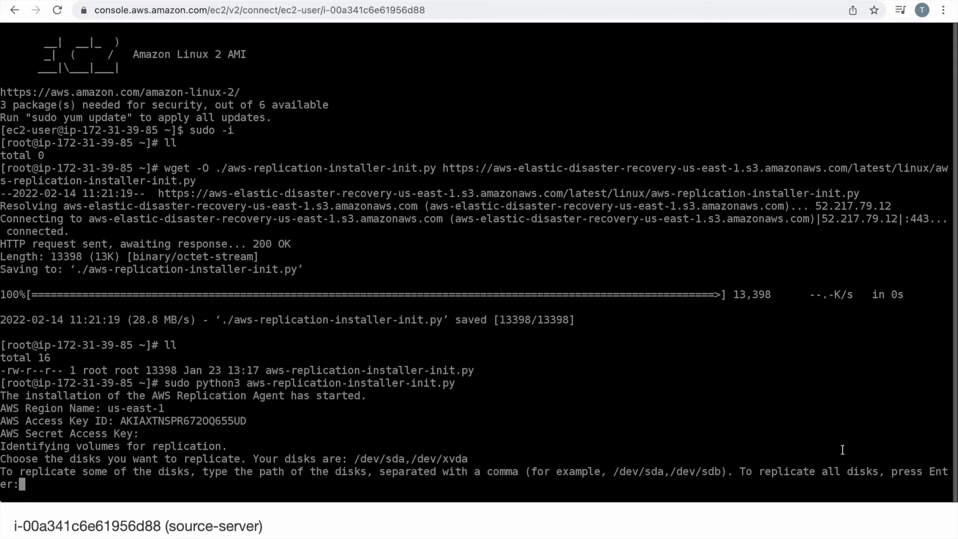
Accept replicating all disks to finish the agent install, then show source-server's EC2 instance summary.
key("Return")
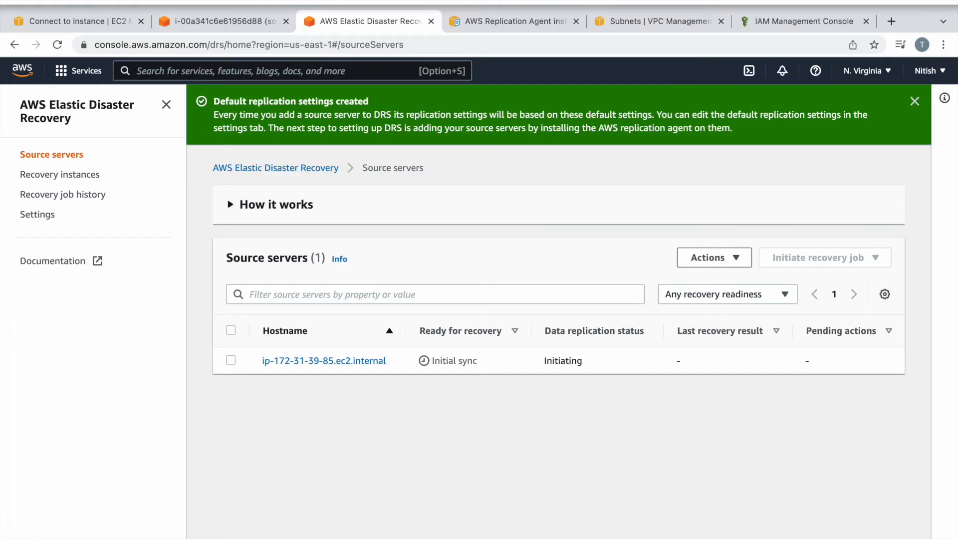
left_click(79, 22)
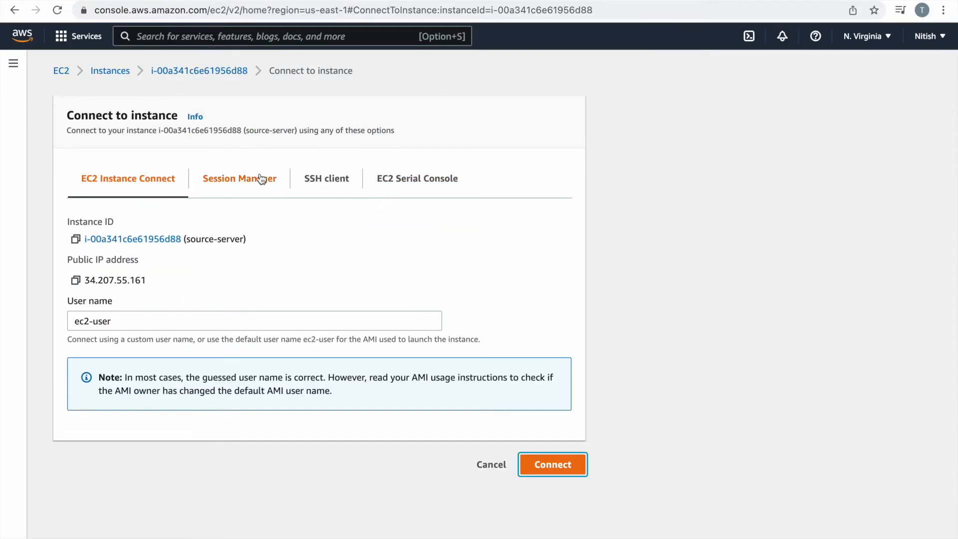
left_click(223, 75)
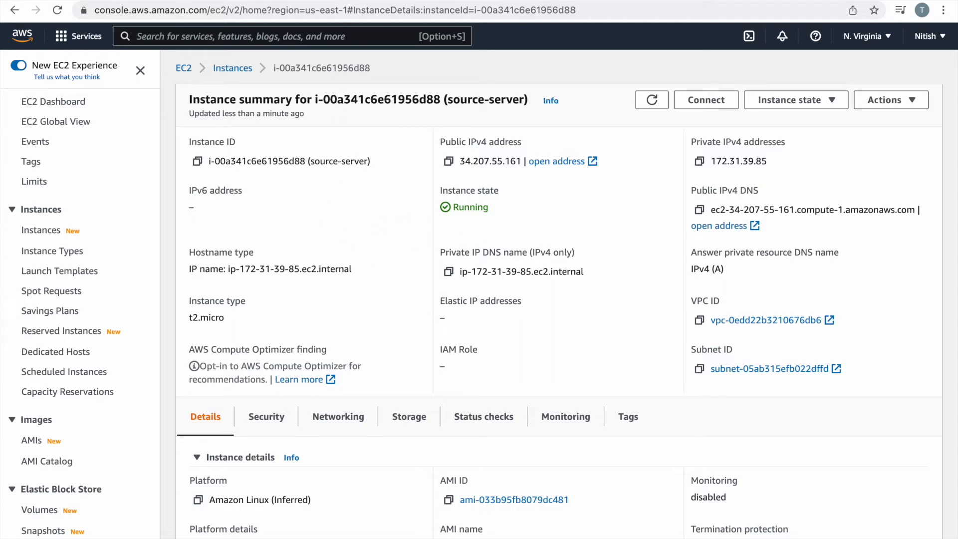
left_click(368, 0)
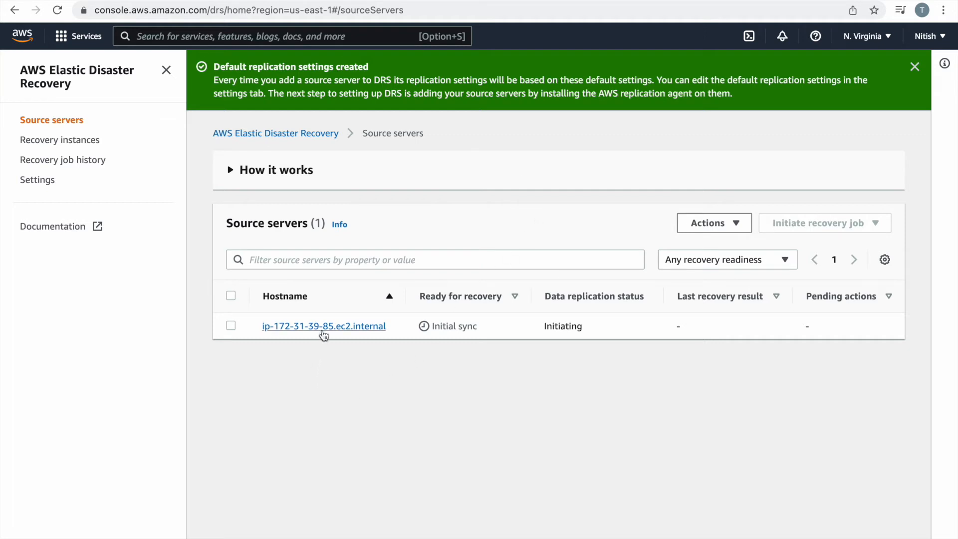
left_click(324, 327)
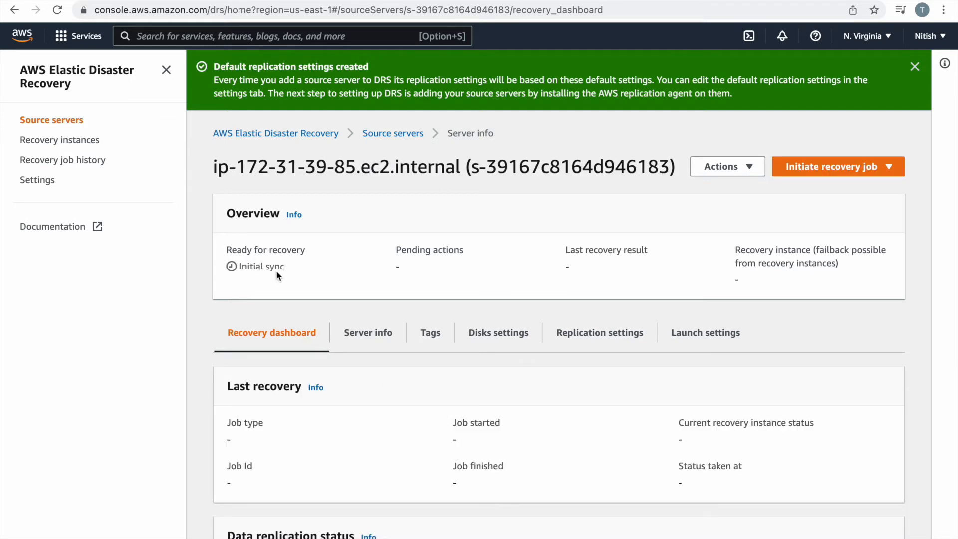
scroll(315, 277, "down", 5)
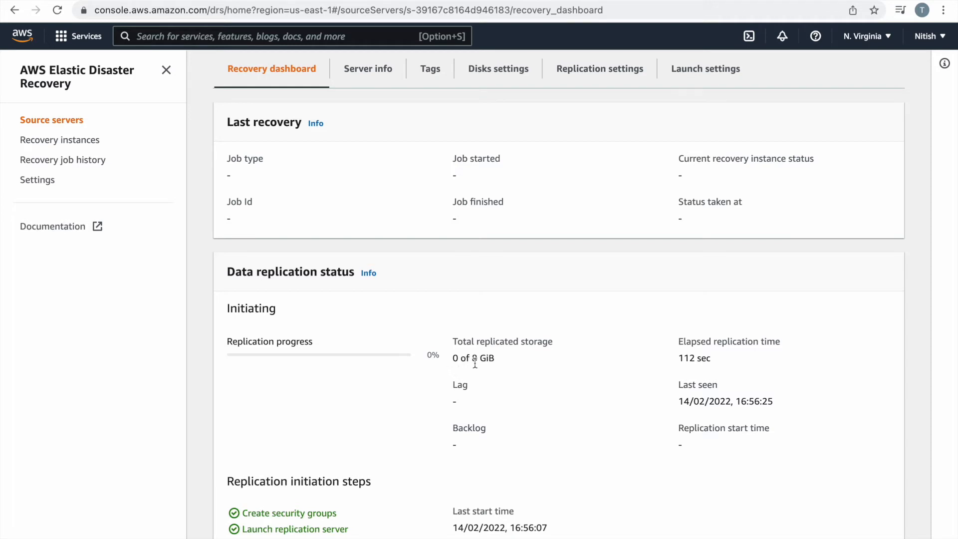
scroll(355, 407, "down", 3)
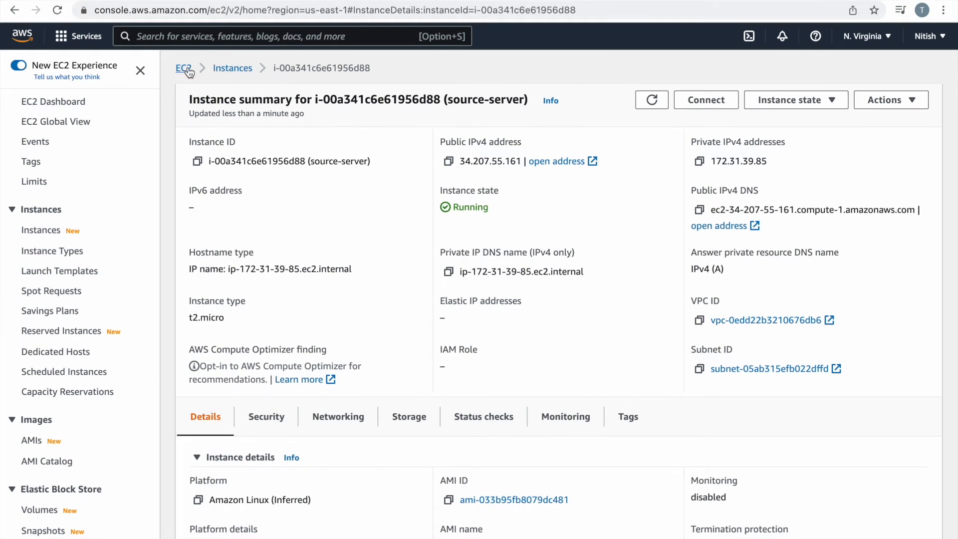
Widen the EC2 Name column, then view DRS default settings: staging subnet, t3.small, GP2 volumes.
left_click(229, 69)
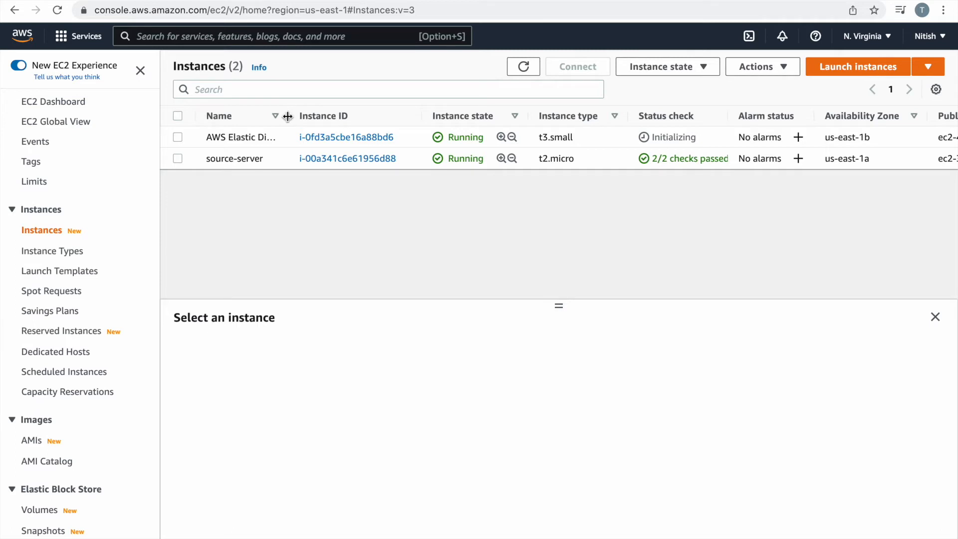
left_click_drag(288, 116, 453, 115)
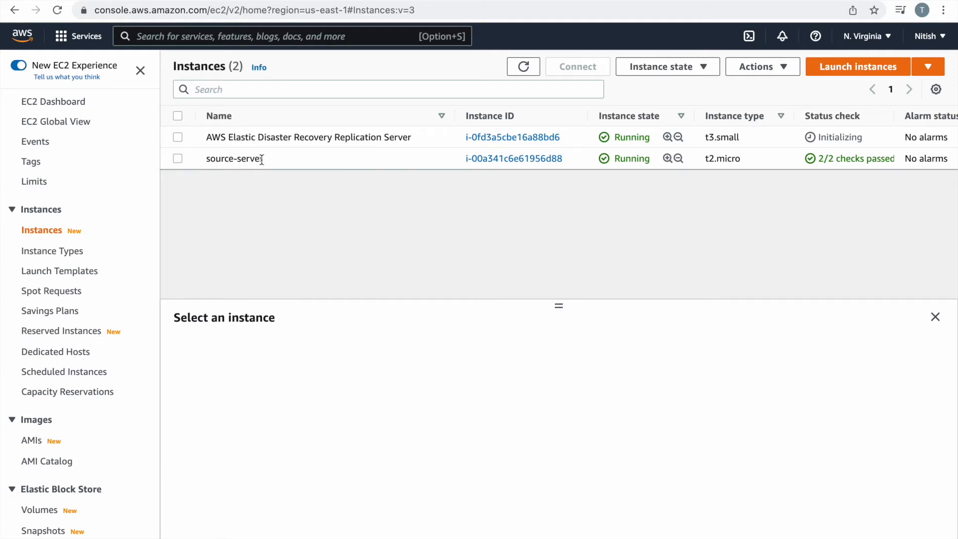
left_click(377, 1)
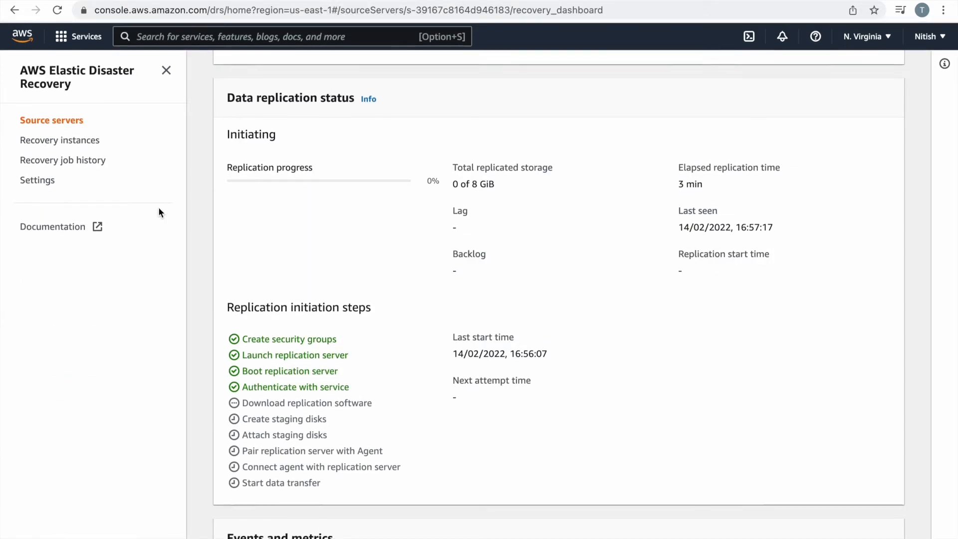
left_click(43, 182)
scroll(452, 347, "down", 3)
scroll(452, 347, "up", 3)
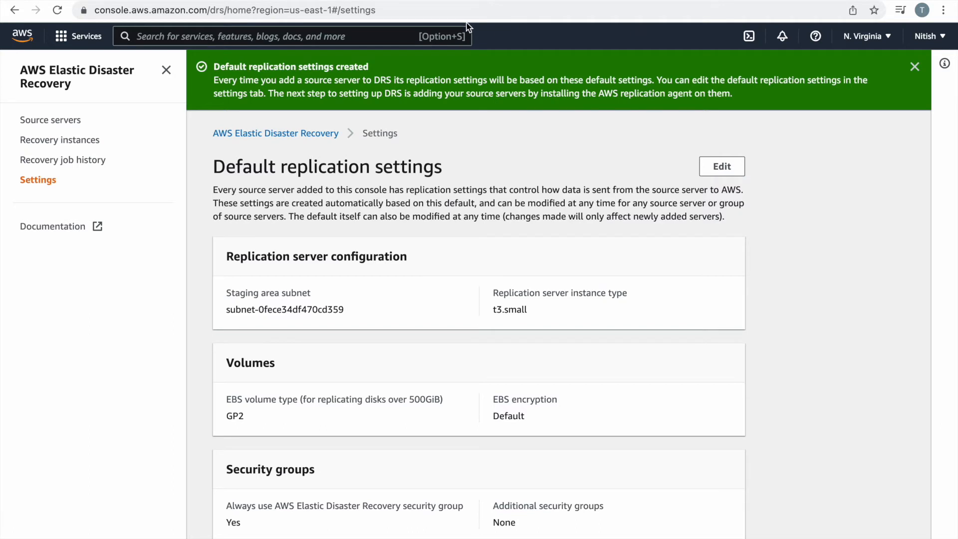
Show the EC2 Instances list with the t3.small Replication Server beside source-server.
left_click(142, 0)
left_click(52, 122)
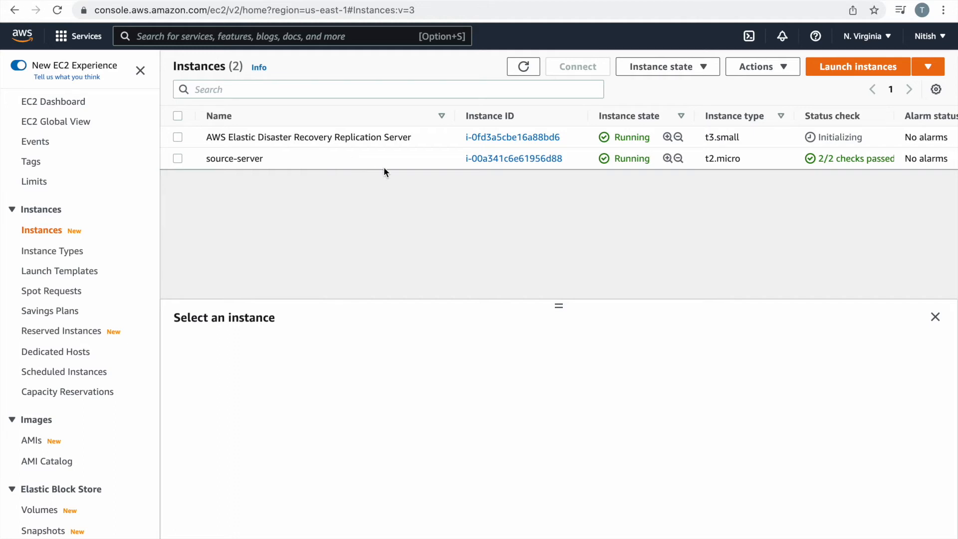
Check the replication server's networking and match it to the 172.31.0.0/20 VPC subnet.
left_click(174, 139)
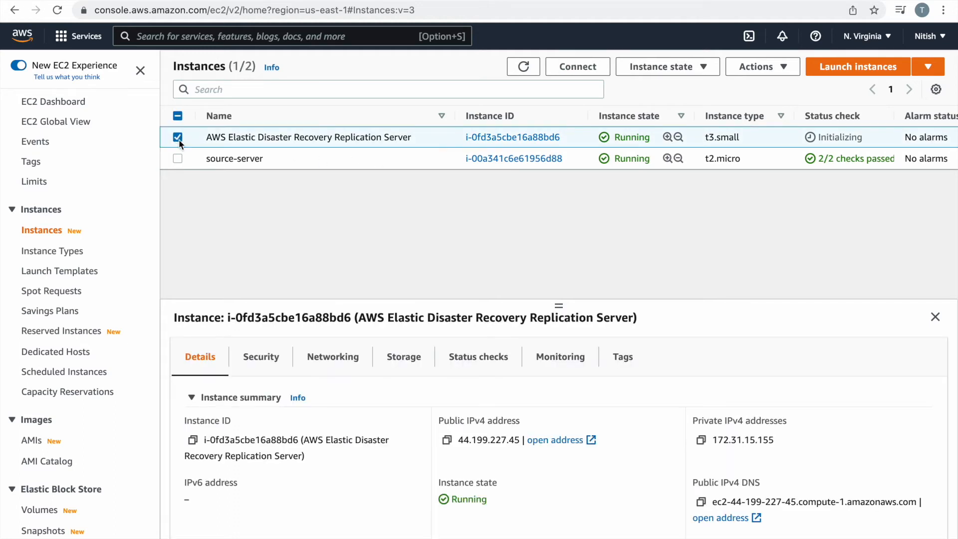
left_click(332, 355)
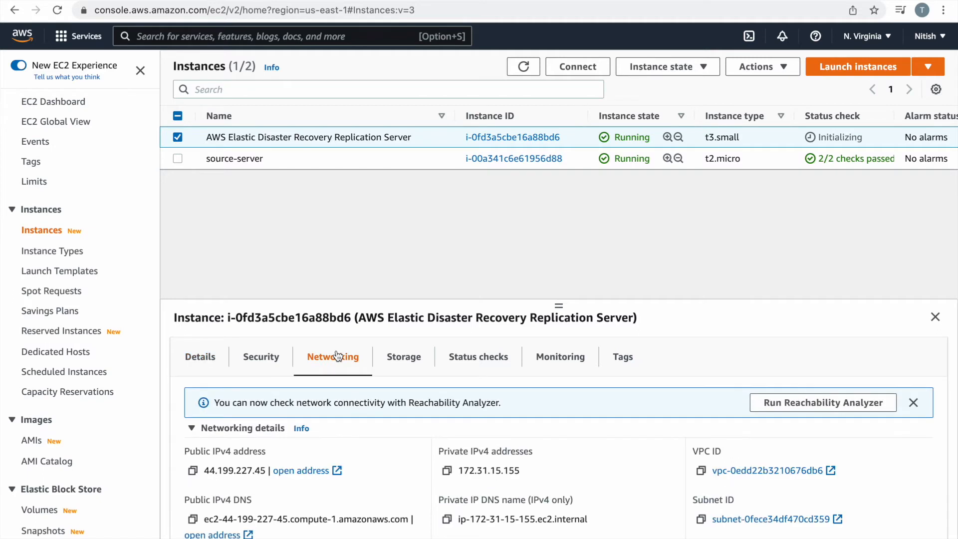
left_click_drag(560, 306, 566, 171)
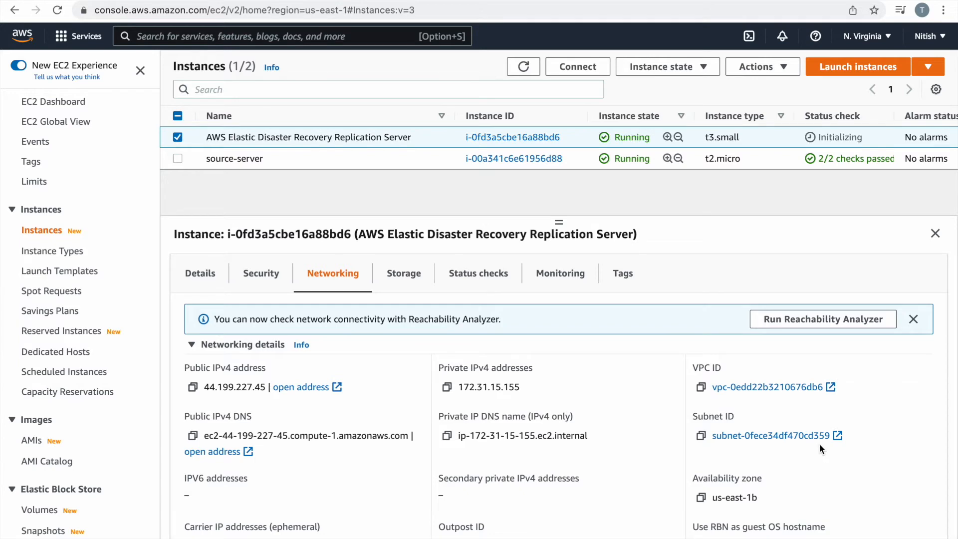
left_click(621, 0)
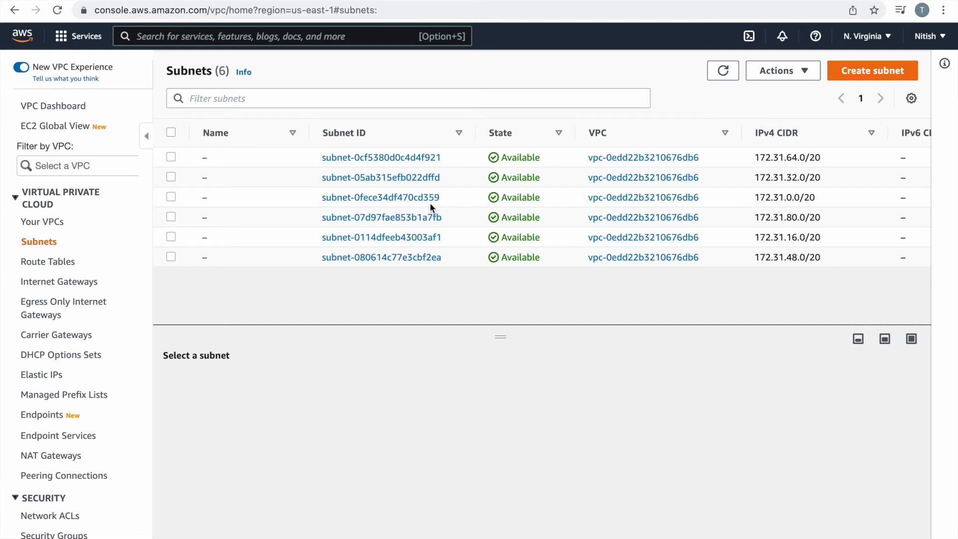
scroll(559, 212, "right", 10)
left_click(559, 212)
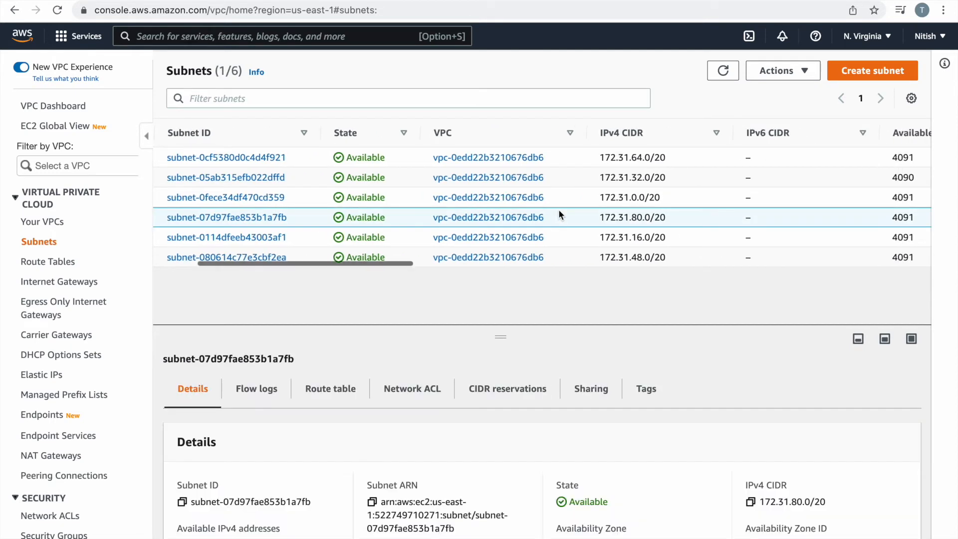
scroll(559, 214, "right", 5)
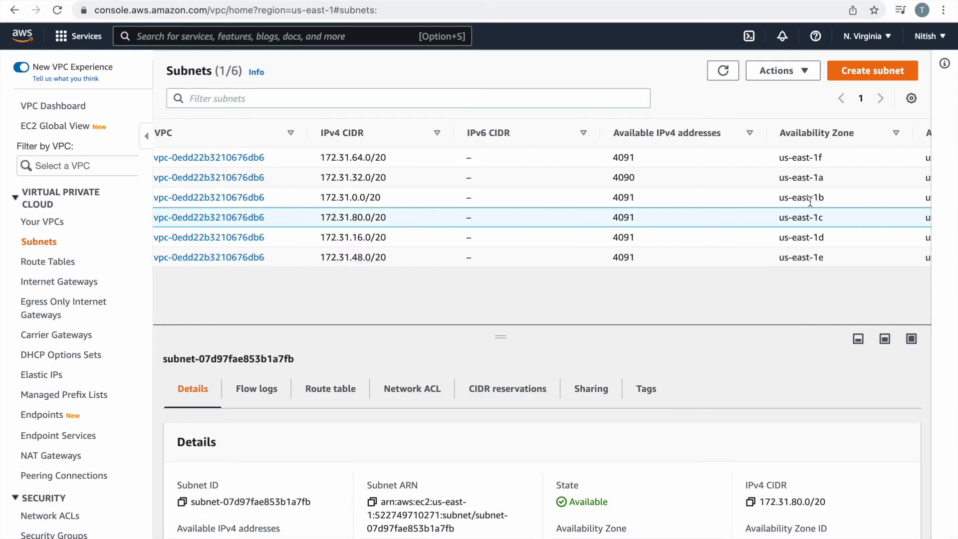
left_click(594, 201)
scroll(594, 200, "left", 15)
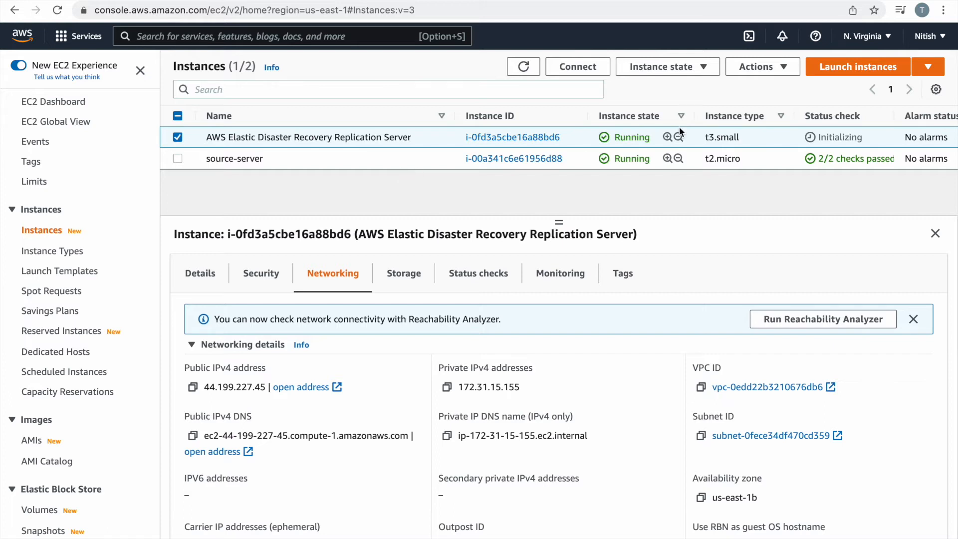
Leave the region unchanged and show DRS Source servers listing ip-172-31-39-85.ec2.internal.
left_click(867, 37)
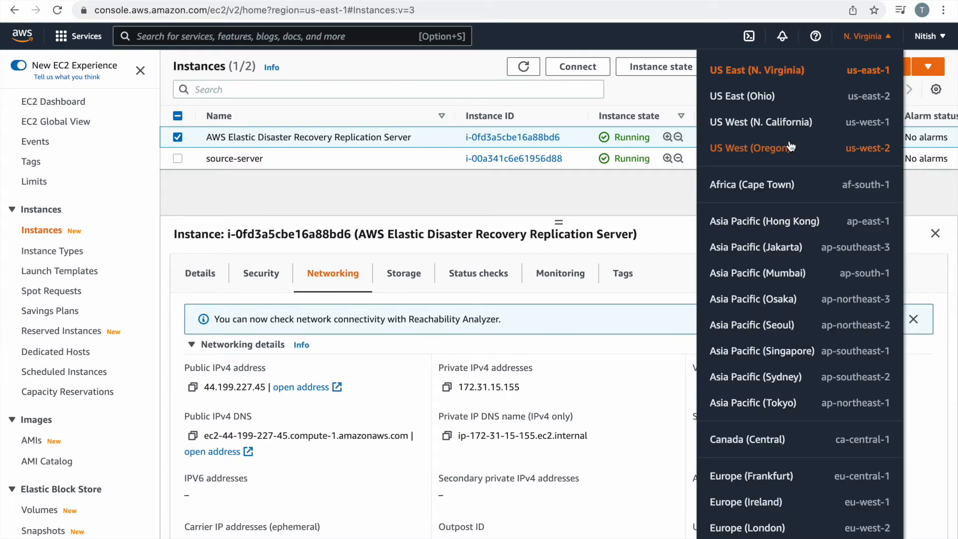
left_click(879, 36)
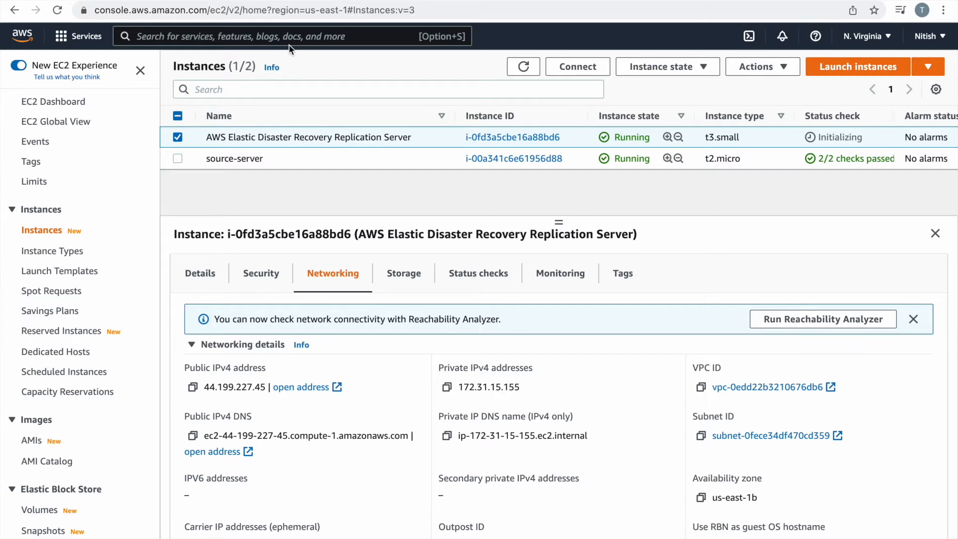
left_click(360, 0)
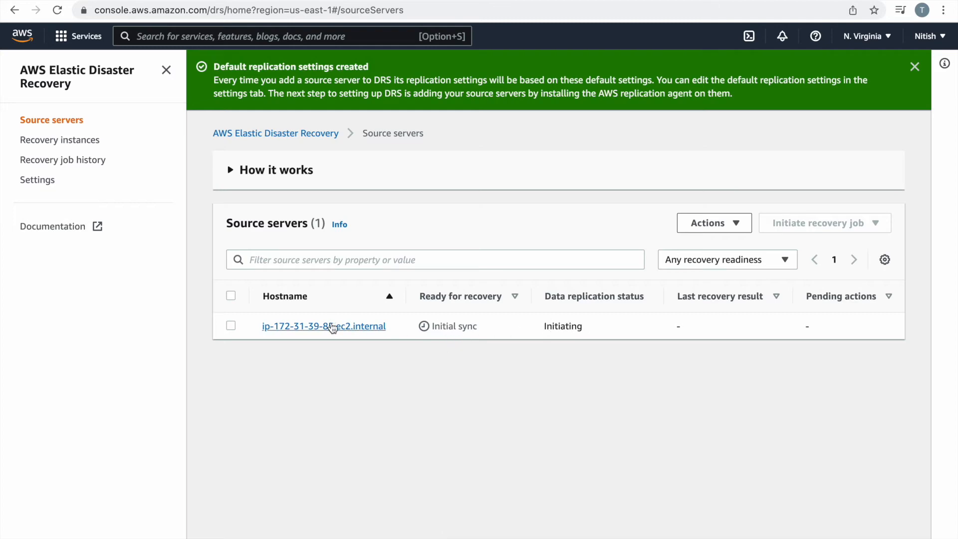
Open ip-172-31-39-85.ec2.internal's recovery dashboard and follow replication progress to 32%.
left_click(333, 326)
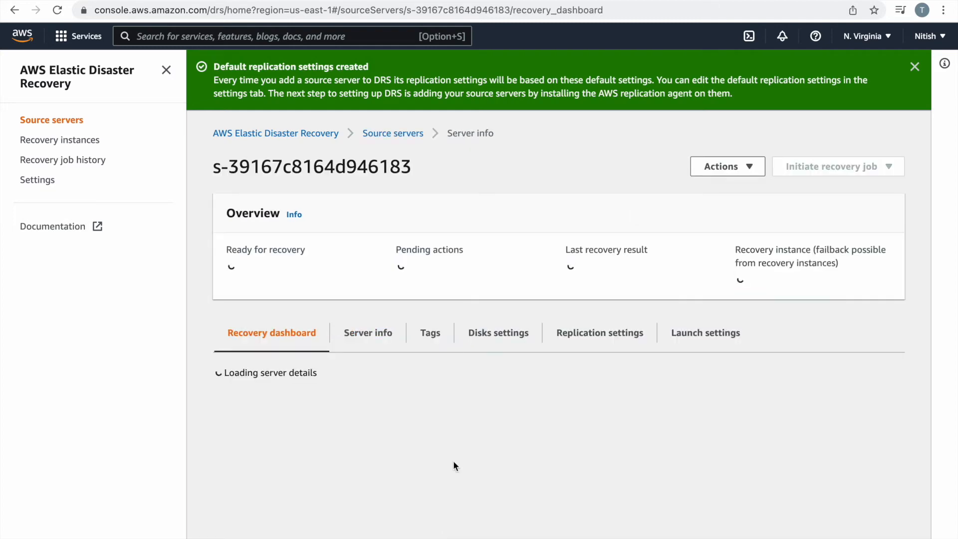
scroll(453, 462, "down", 7)
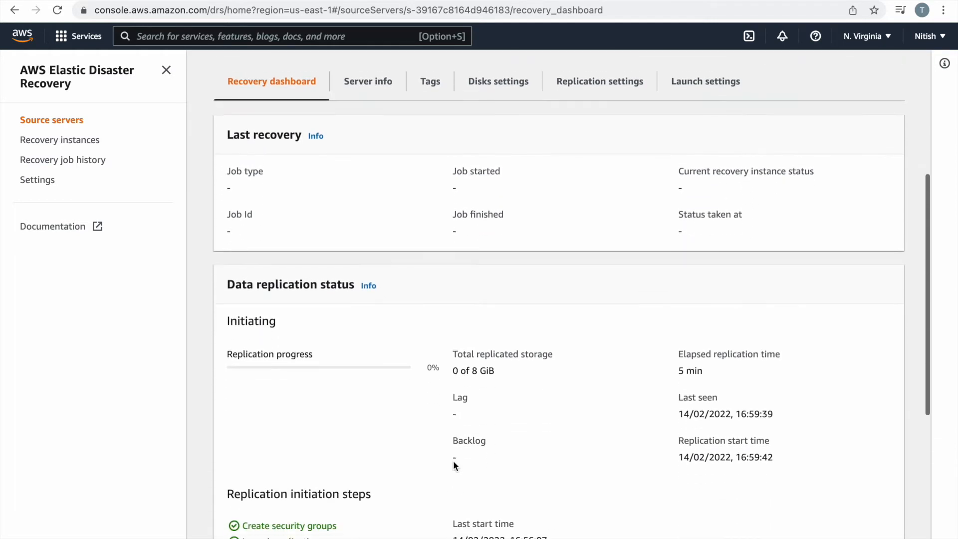
scroll(453, 462, "down", 2)
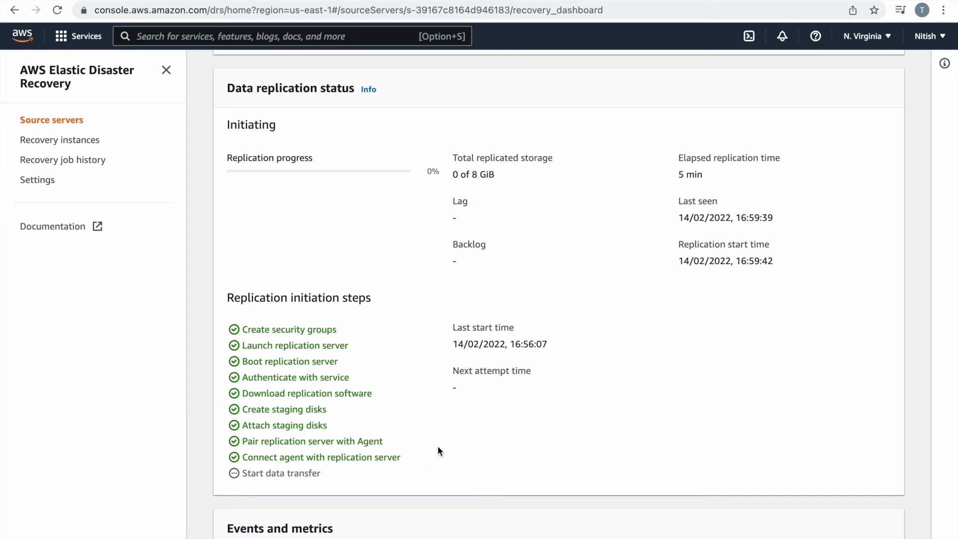
scroll(438, 449, "up", 1)
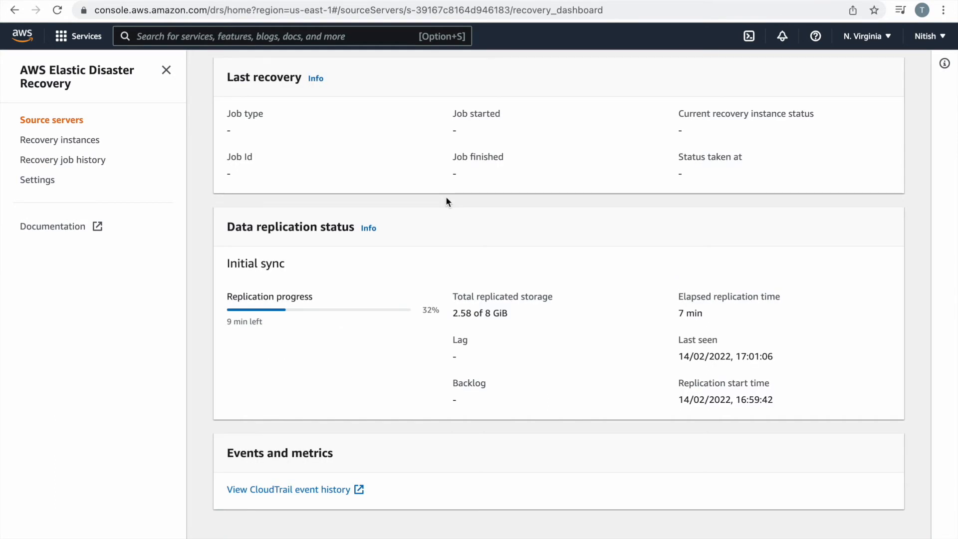
scroll(446, 201, "up", 6)
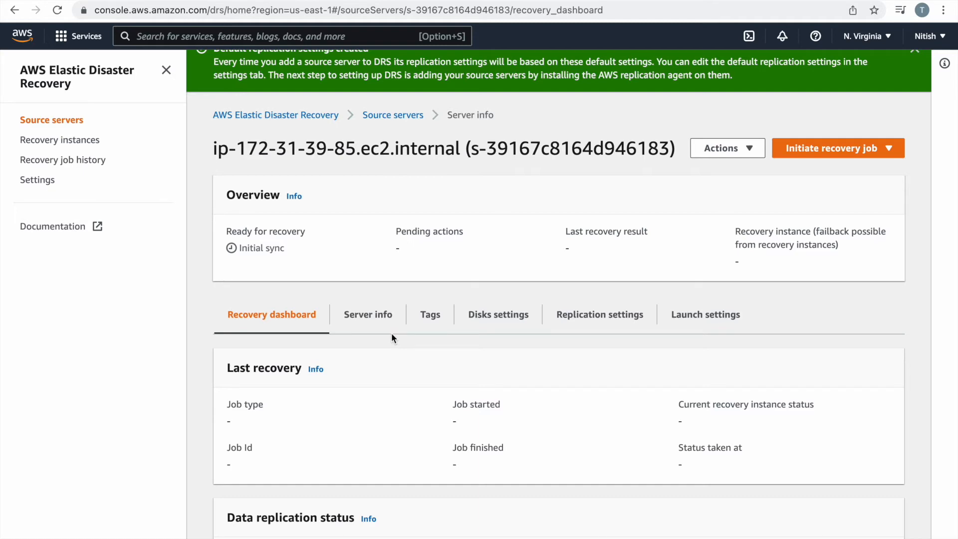
Review the source server's general information, tags and disk settings.
left_click(368, 316)
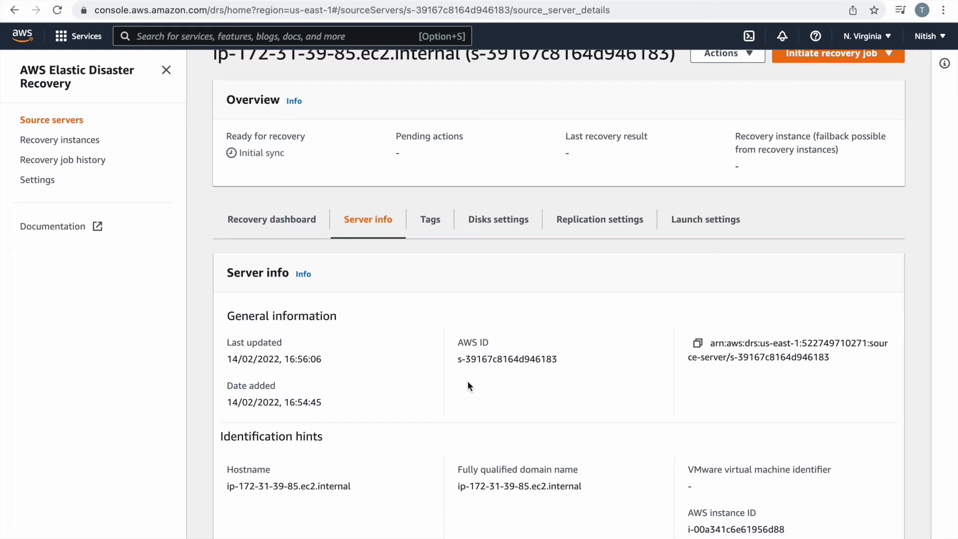
scroll(468, 381, "down", 2)
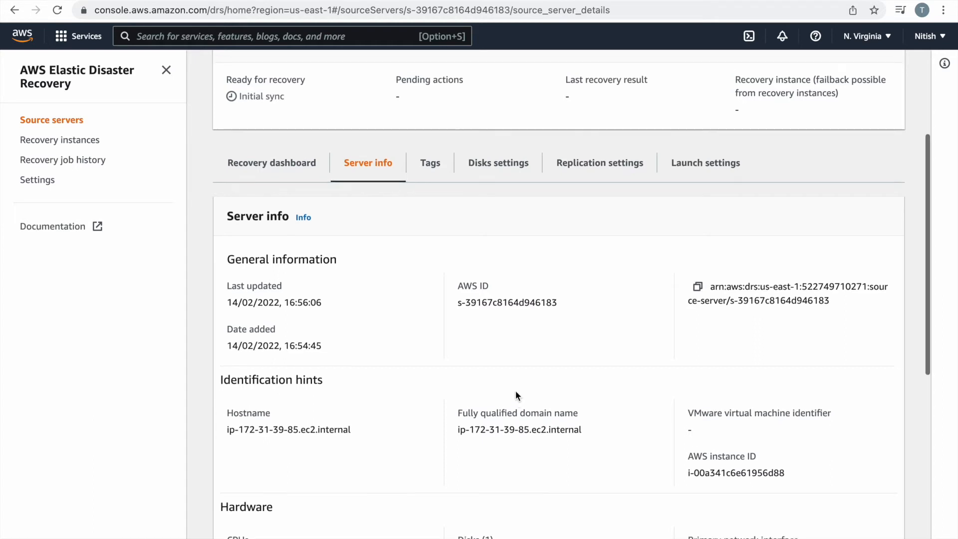
scroll(515, 394, "up", 3)
left_click(438, 234)
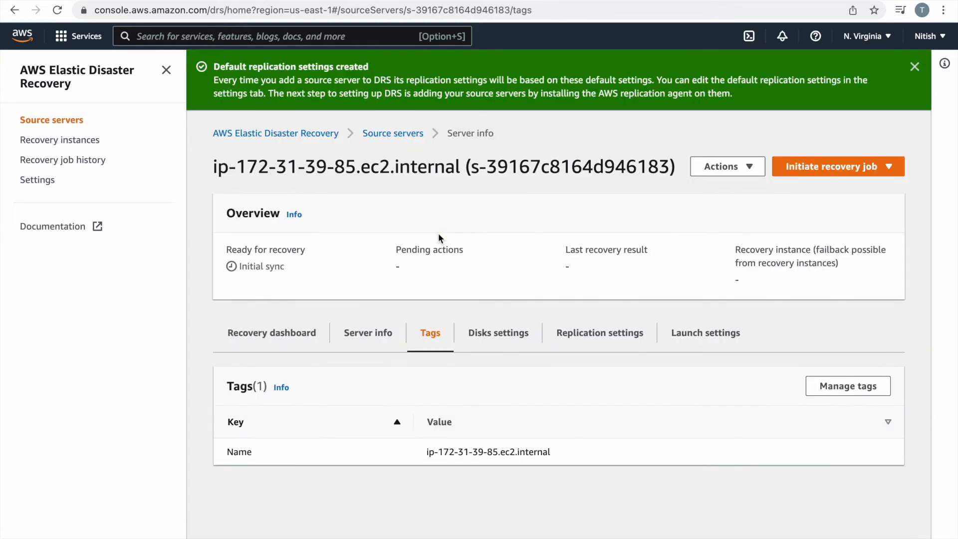
left_click(495, 342)
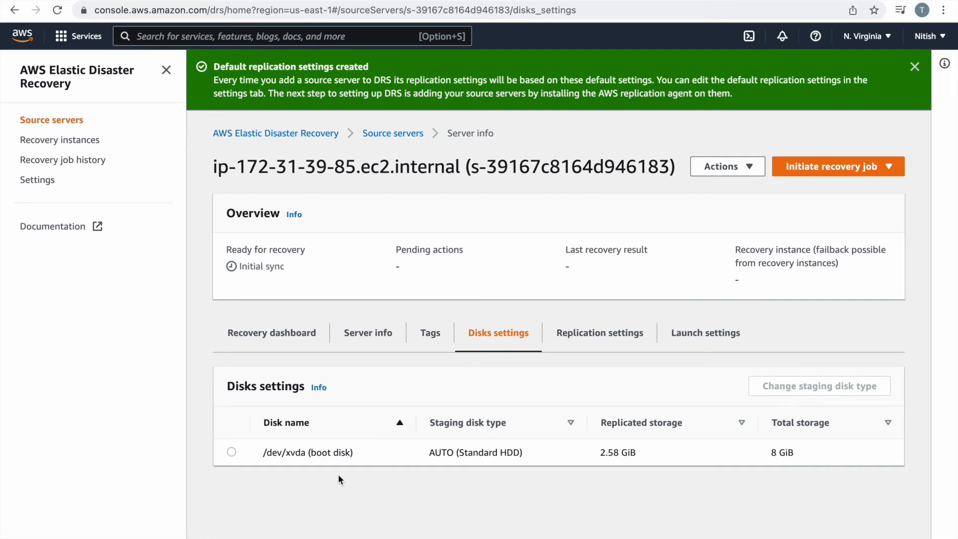
Review the source server's replication settings.
left_click(600, 338)
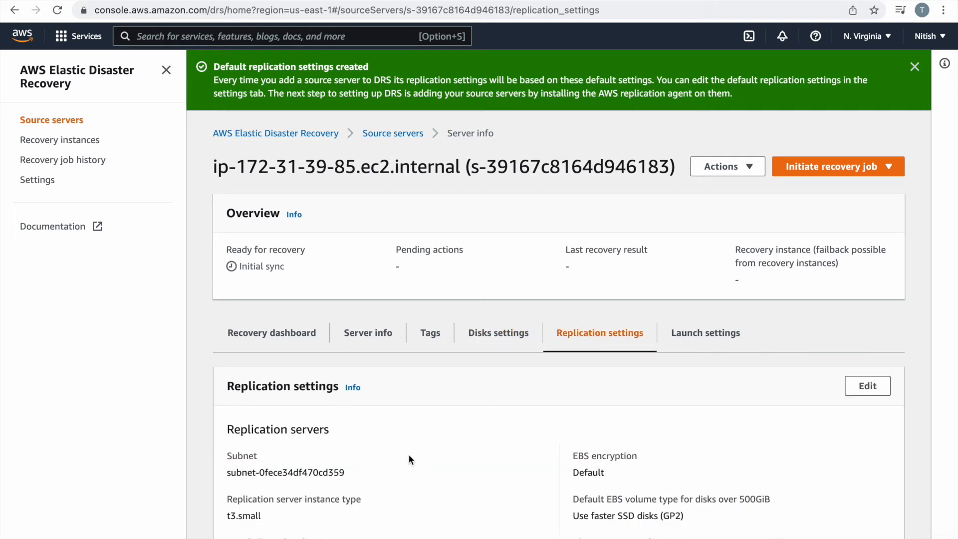
scroll(409, 455, "down", 3)
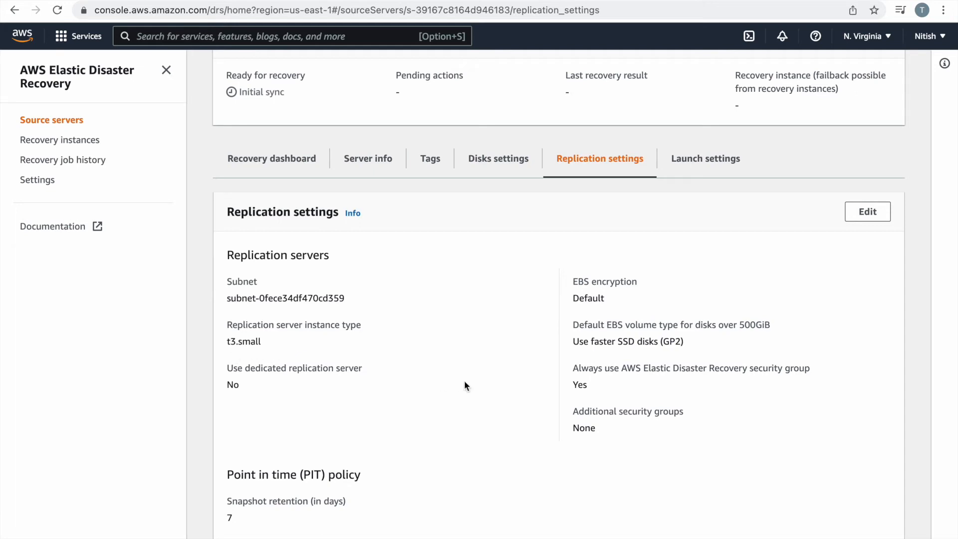
scroll(465, 381, "down", 3)
scroll(461, 377, "down", 2)
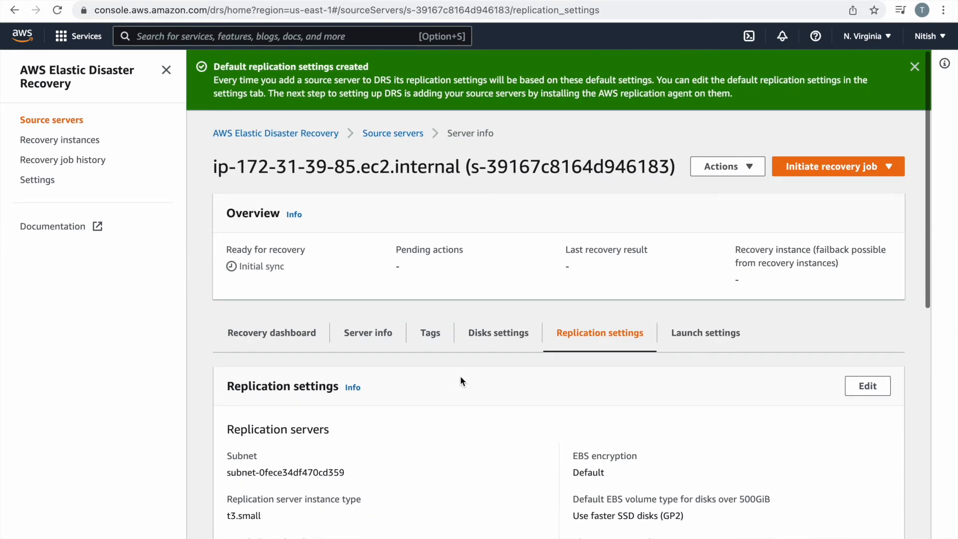
Show launch settings: right sizing On, start upon launch Yes, template lt-0f2fdf3f14b9693b8.
left_click(722, 342)
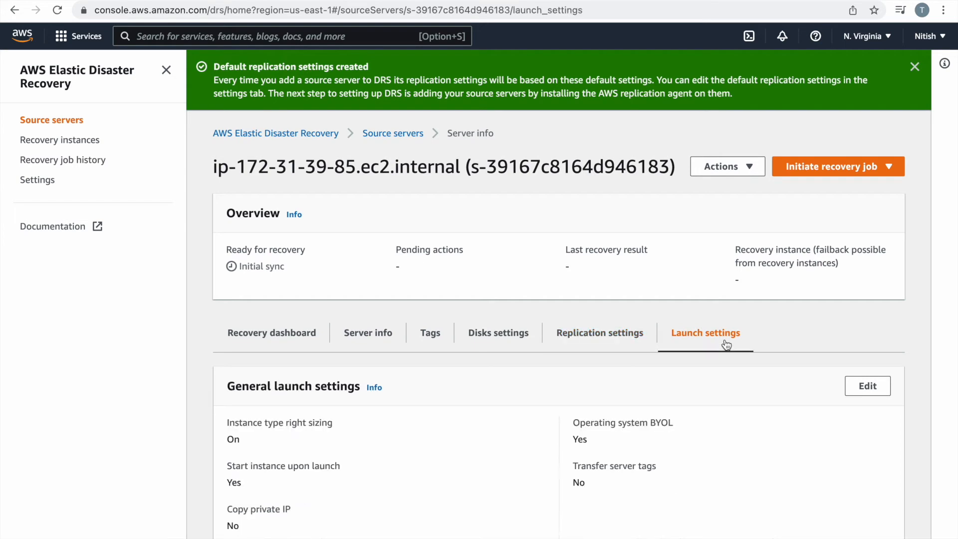
scroll(474, 381, "down", 5)
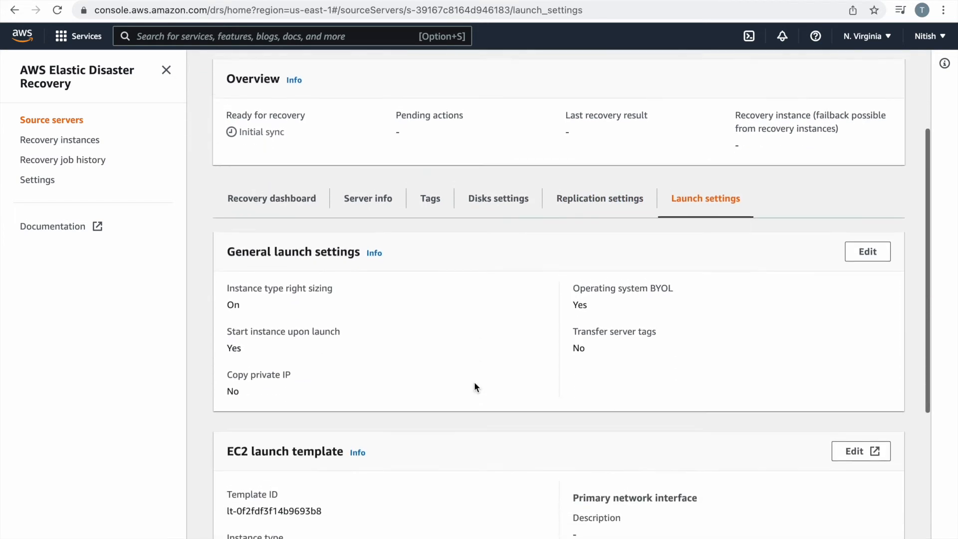
scroll(473, 381, "up", 5)
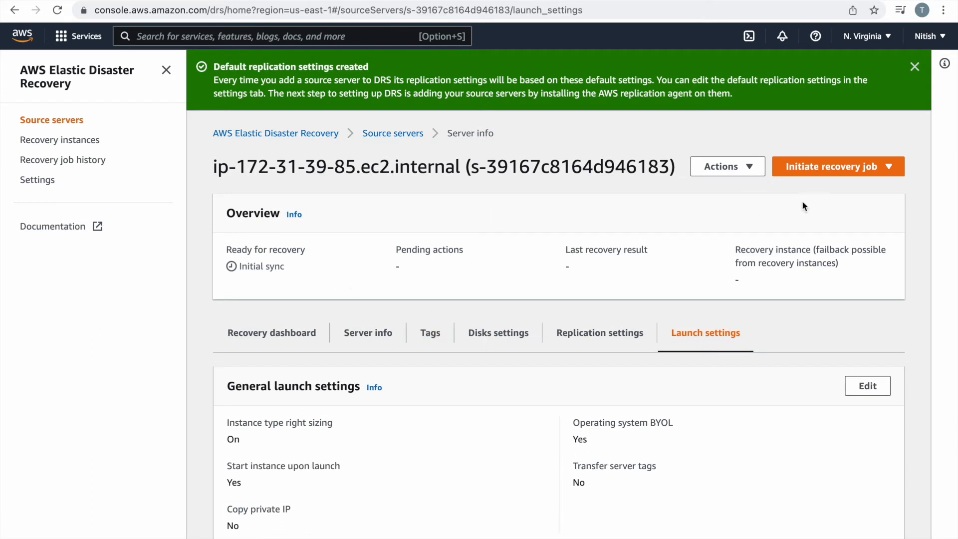
left_click(880, 170)
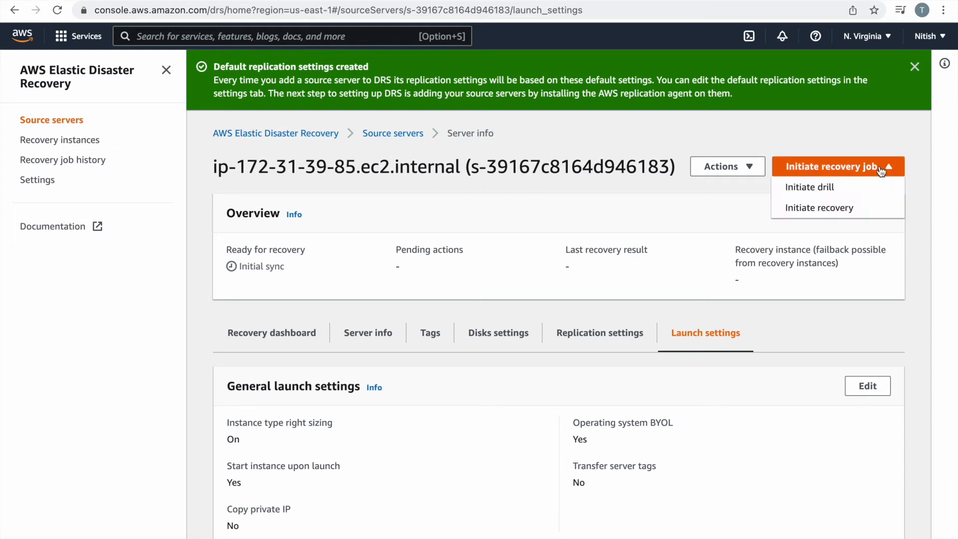
left_click(653, 226)
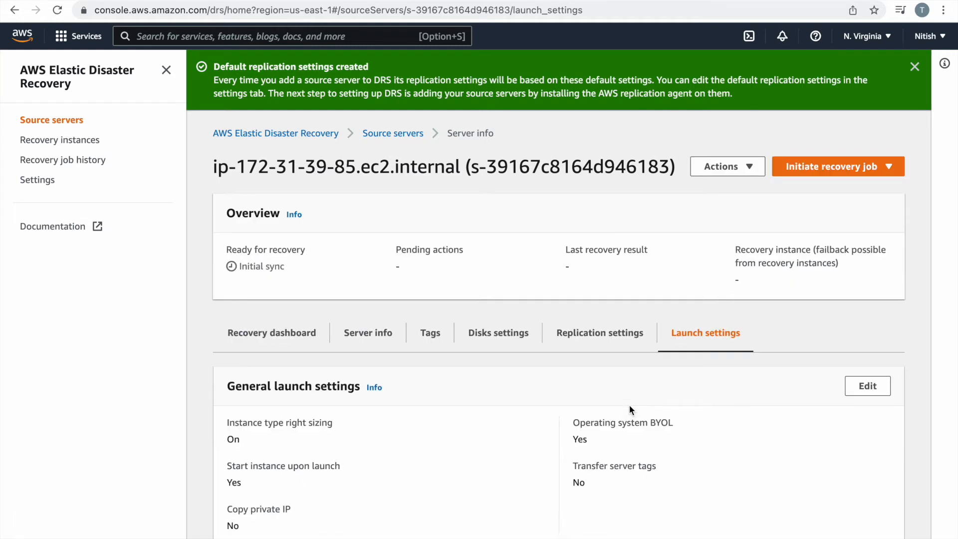
scroll(630, 405, "down", 2)
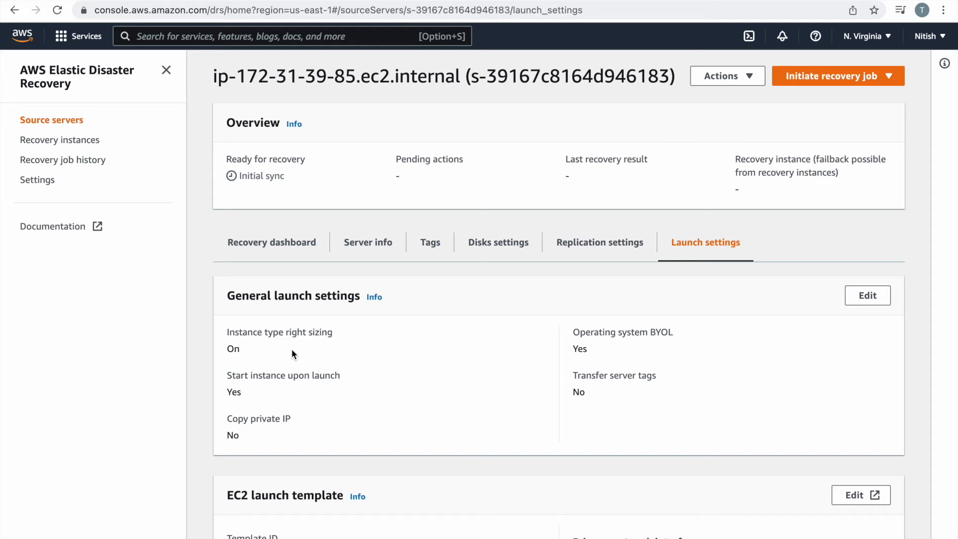
scroll(292, 349, "down", 3)
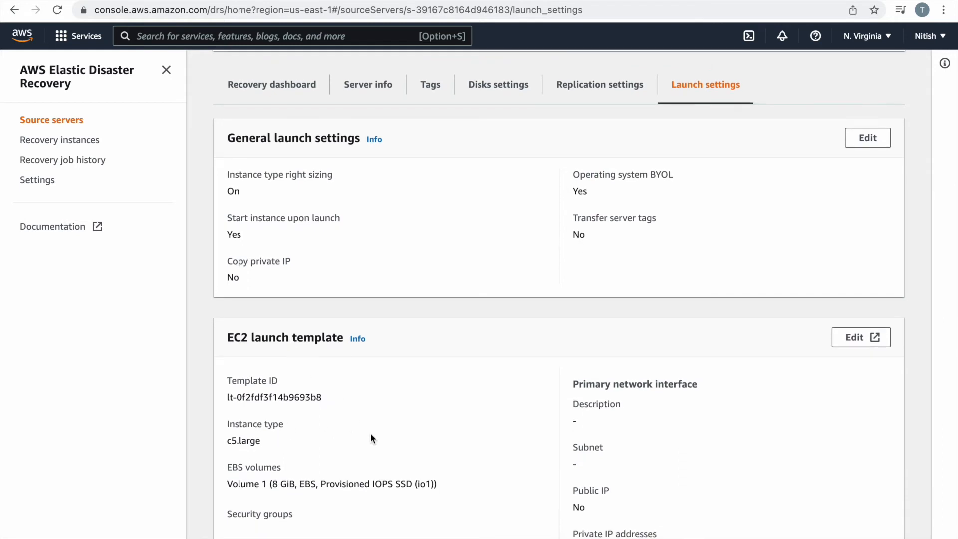
scroll(407, 439, "down", 2)
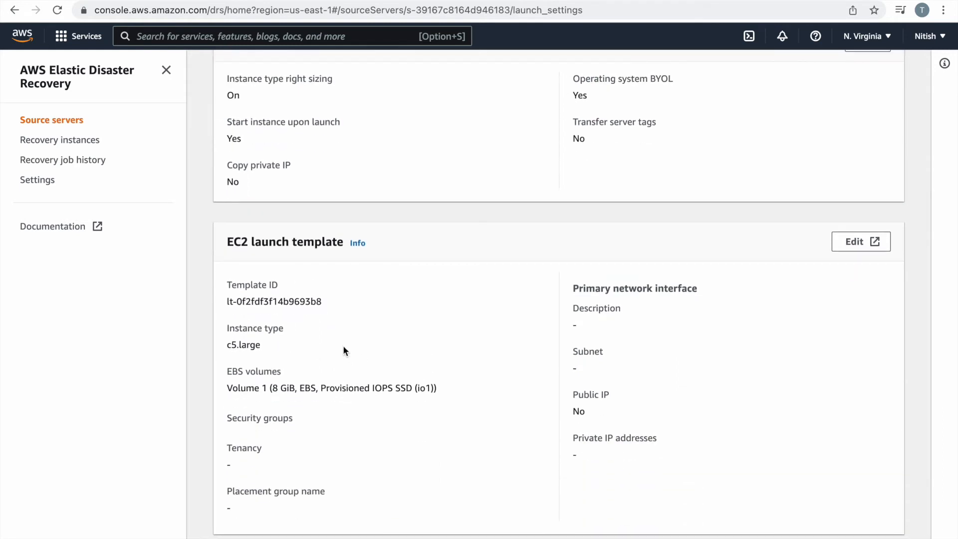
scroll(343, 345, "up", 4)
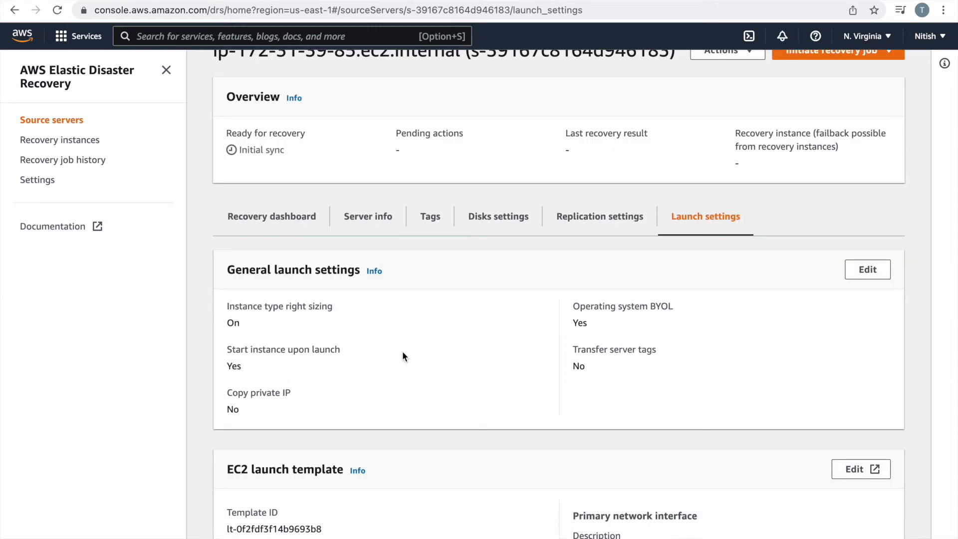
scroll(403, 353, "down", 1)
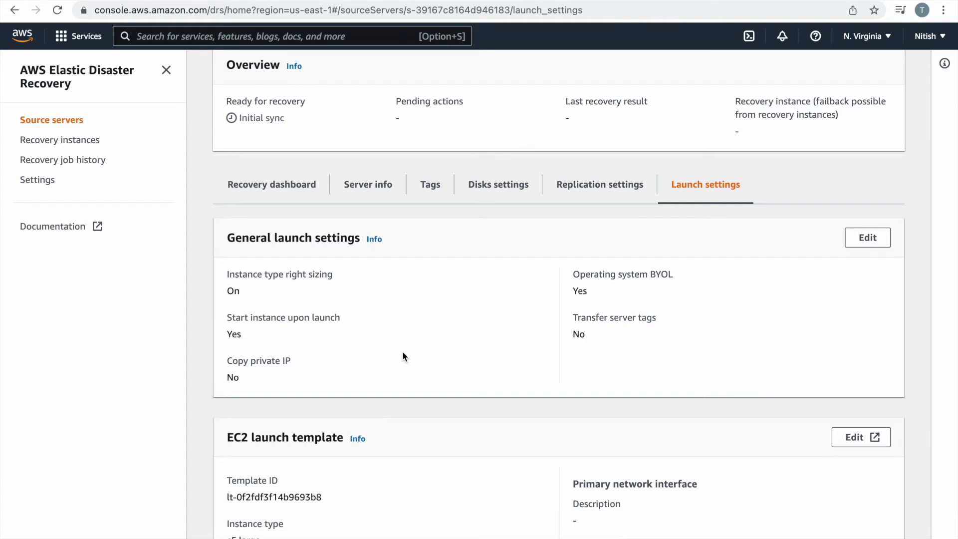
scroll(823, 249, "up", 3)
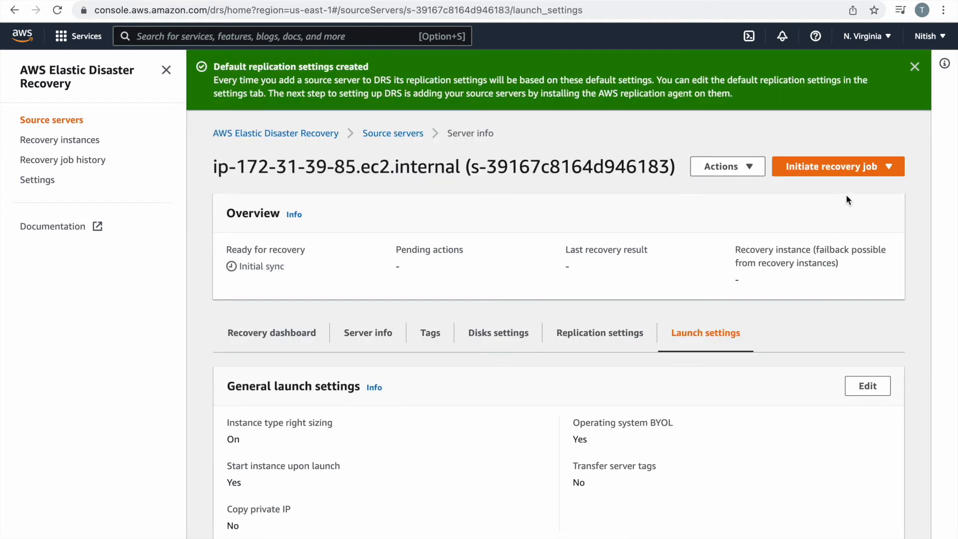
left_click(847, 174)
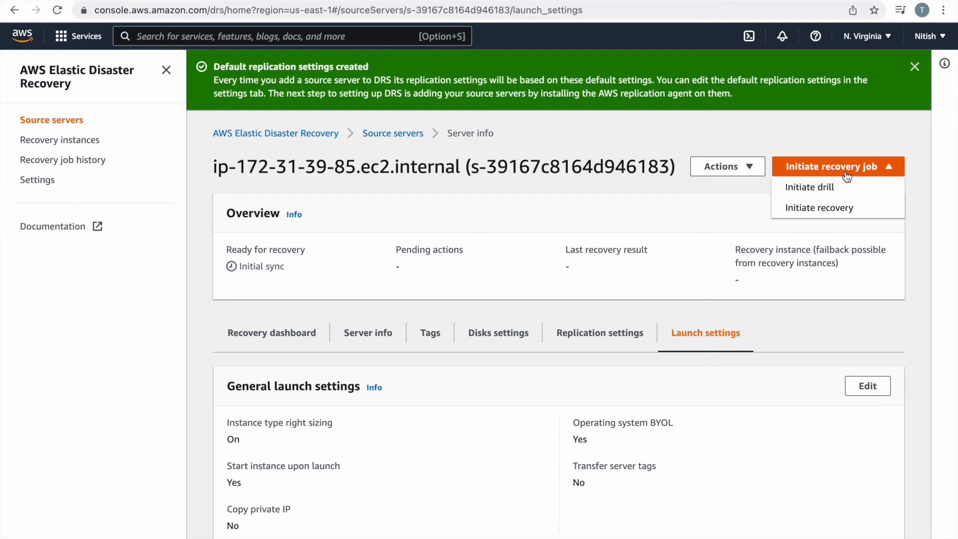
left_click(498, 454)
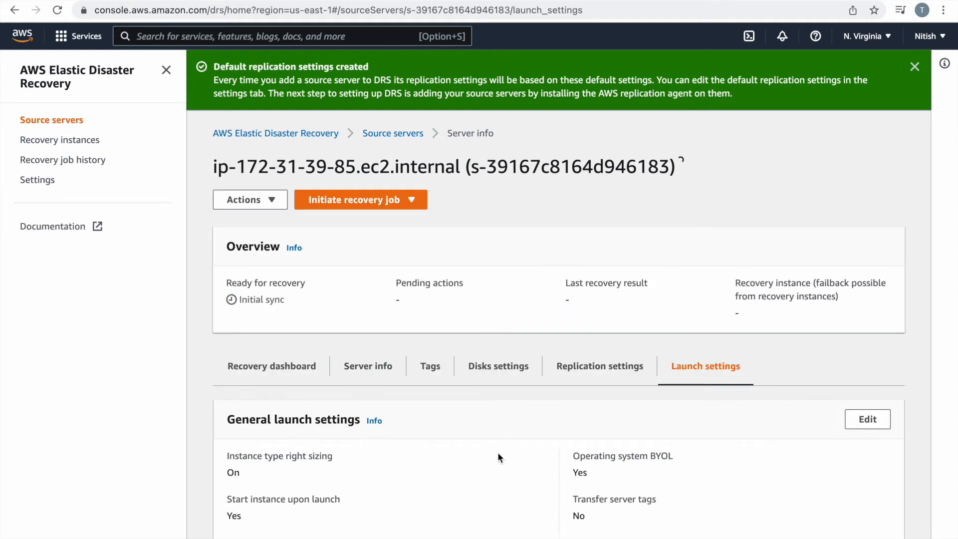
scroll(497, 452, "down", 3)
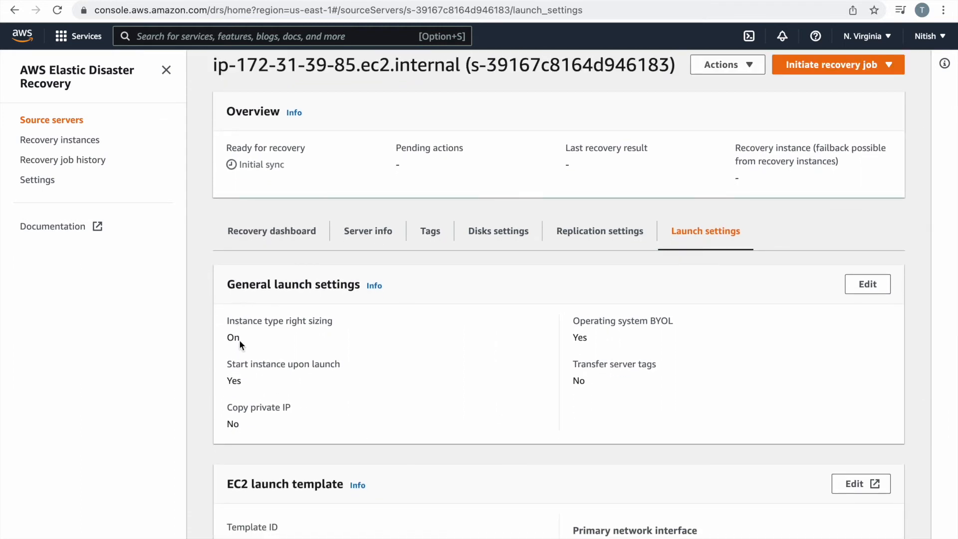
scroll(546, 360, "down", 5)
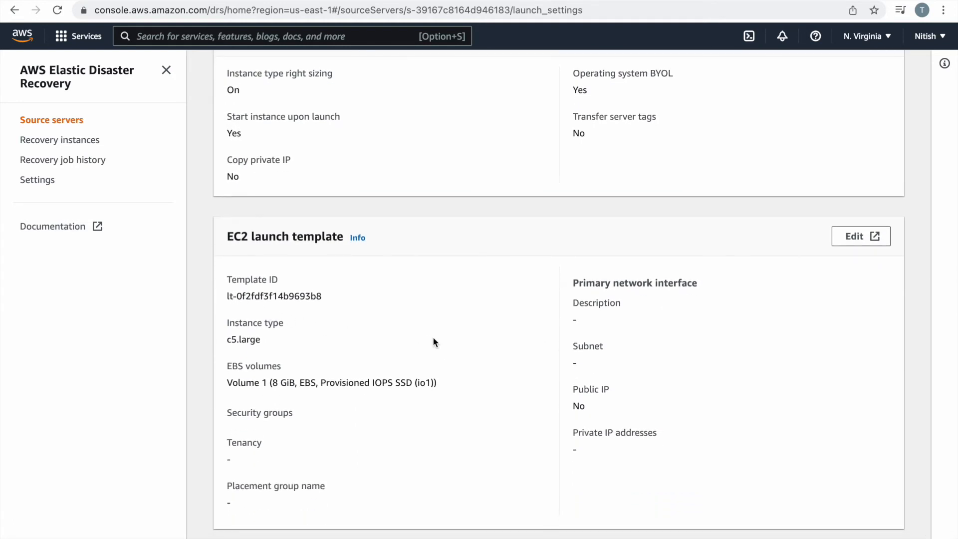
scroll(381, 340, "down", 1)
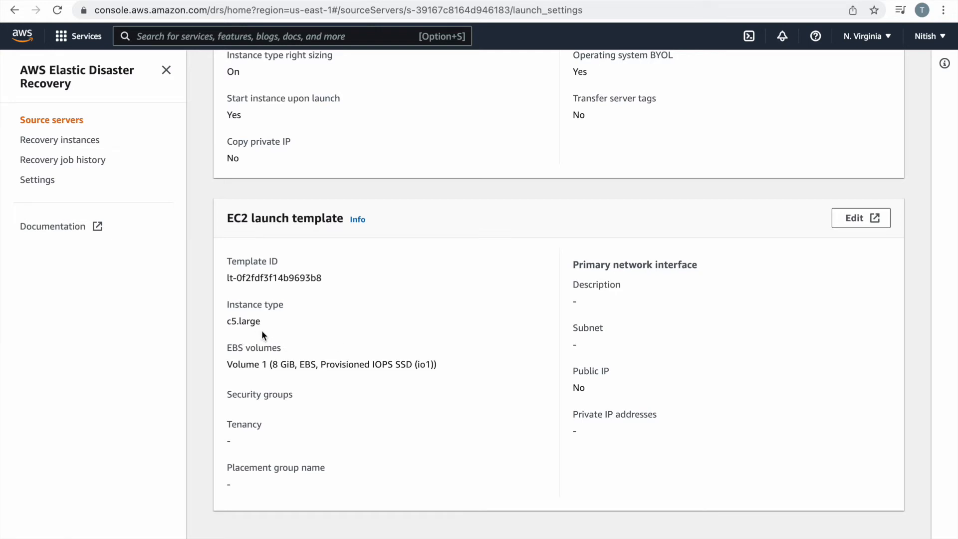
scroll(433, 322, "up", 7)
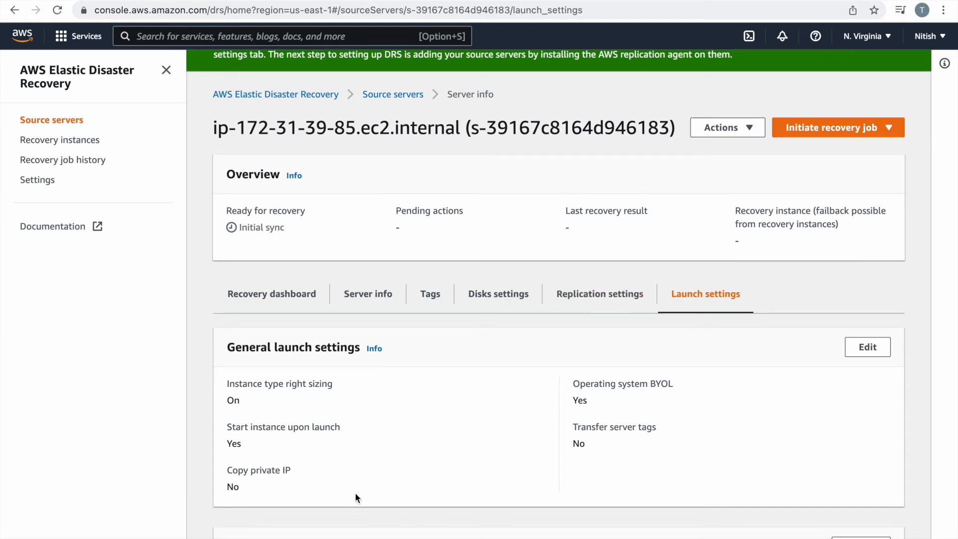
scroll(356, 495, "down", 7)
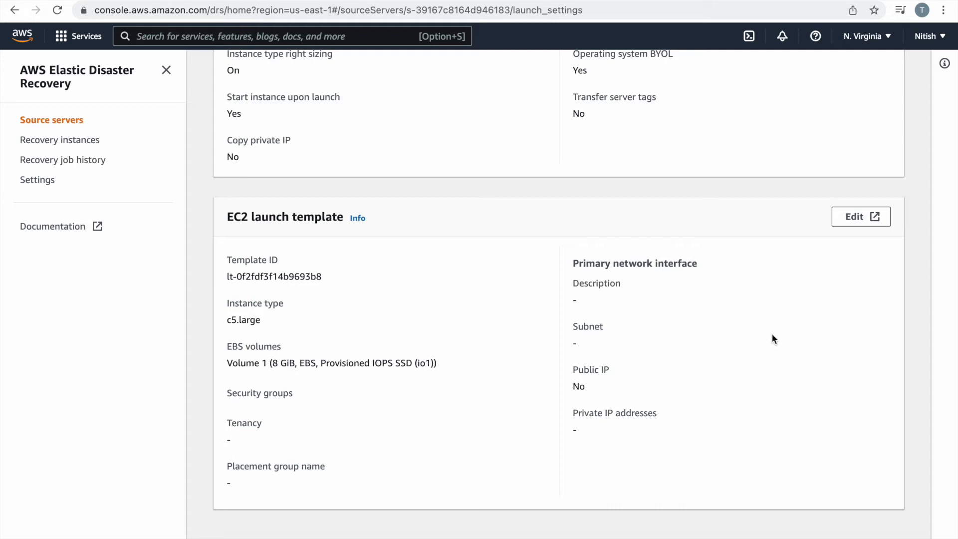
Edit the EC2 launch template as a new version and review its sections, including the invalid AMI.
left_click(858, 219)
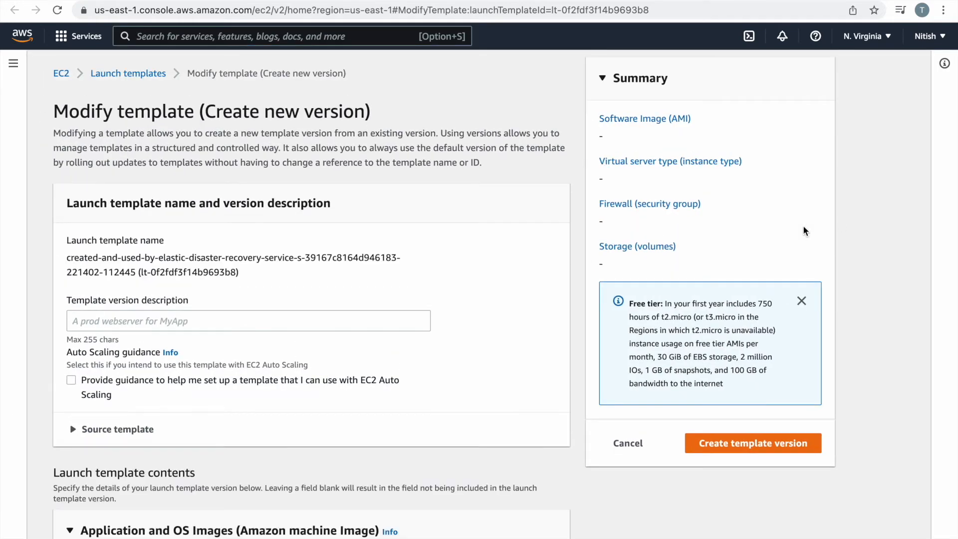
scroll(236, 397, "down", 7)
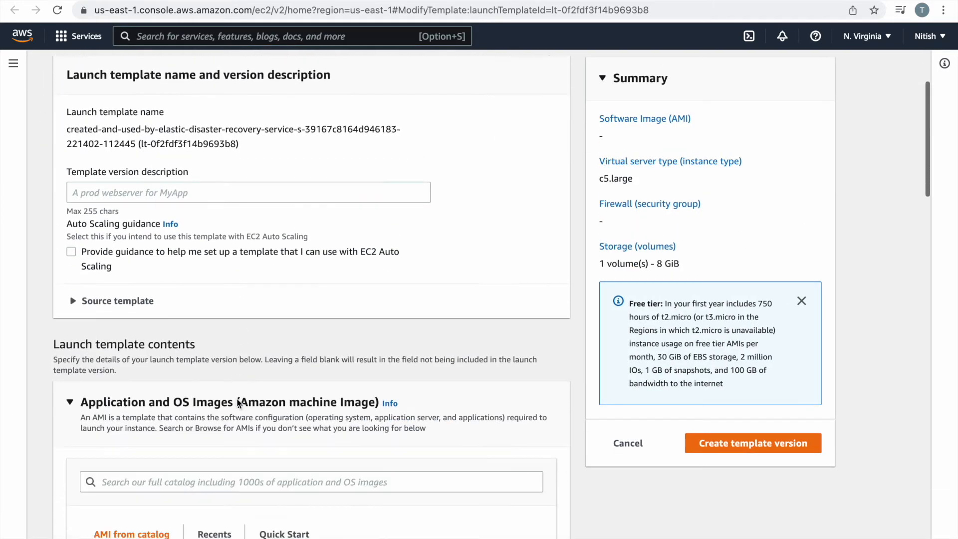
scroll(236, 403, "down", 8)
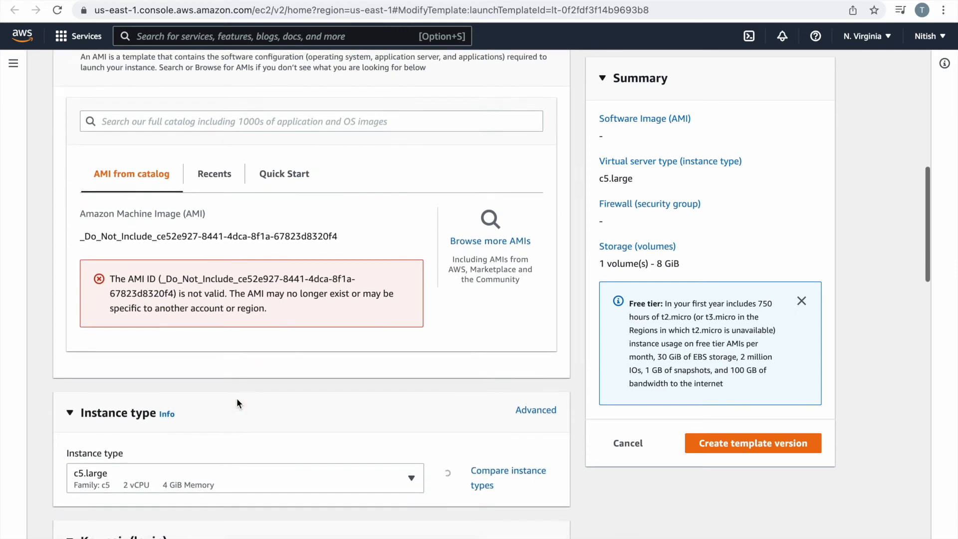
scroll(238, 404, "down", 8)
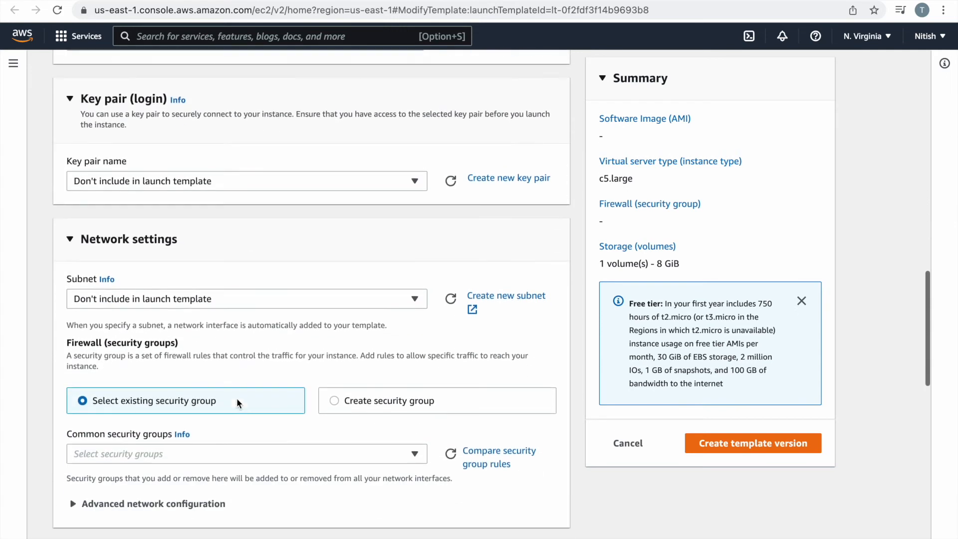
scroll(238, 404, "down", 3)
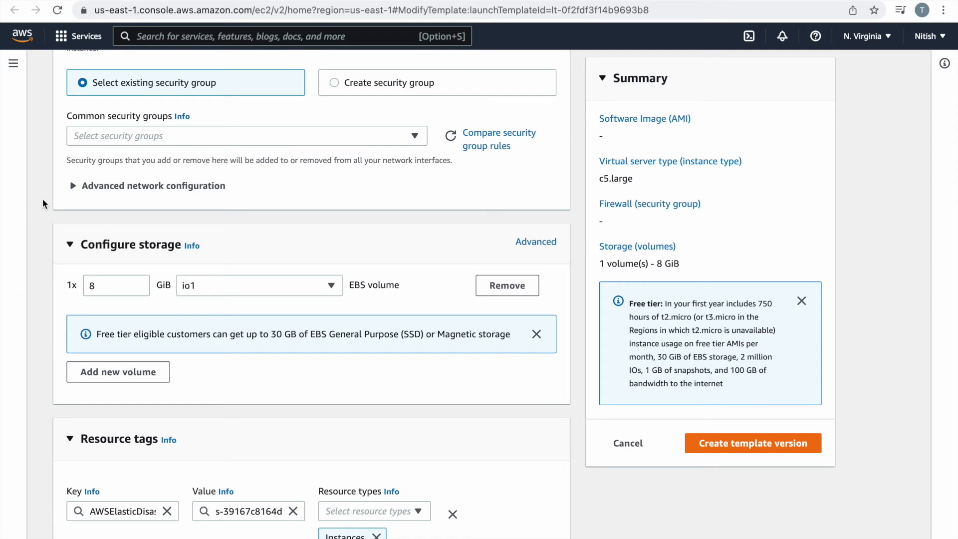
scroll(43, 199, "up", 5)
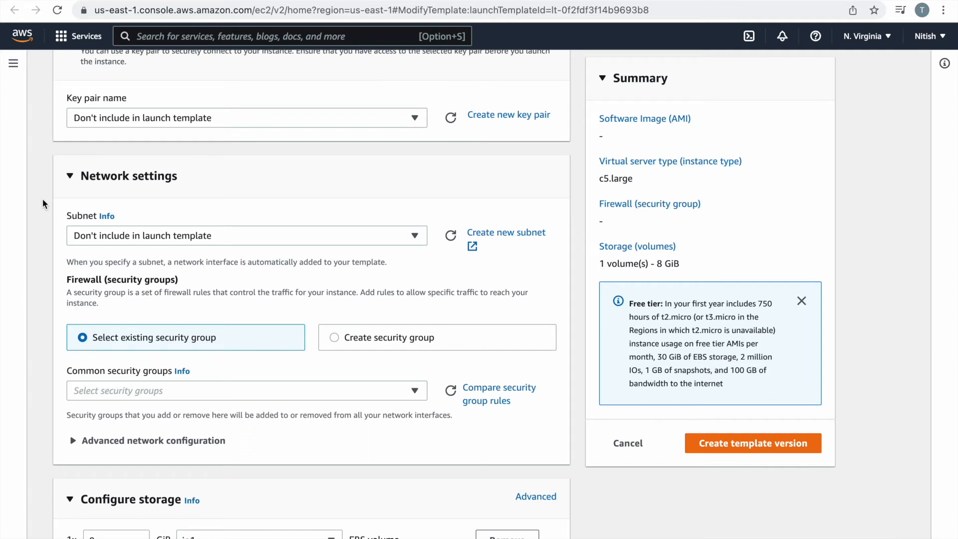
scroll(43, 199, "up", 5)
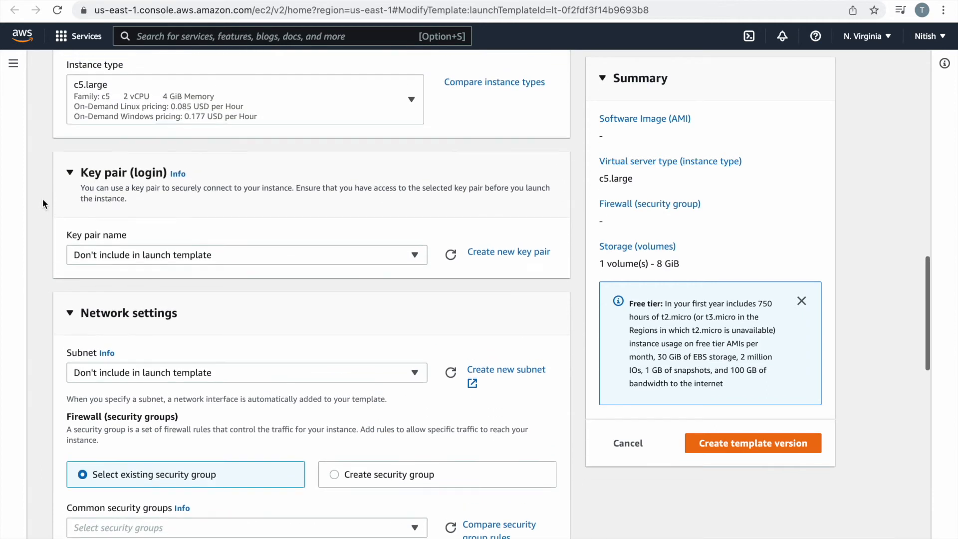
scroll(42, 199, "up", 4)
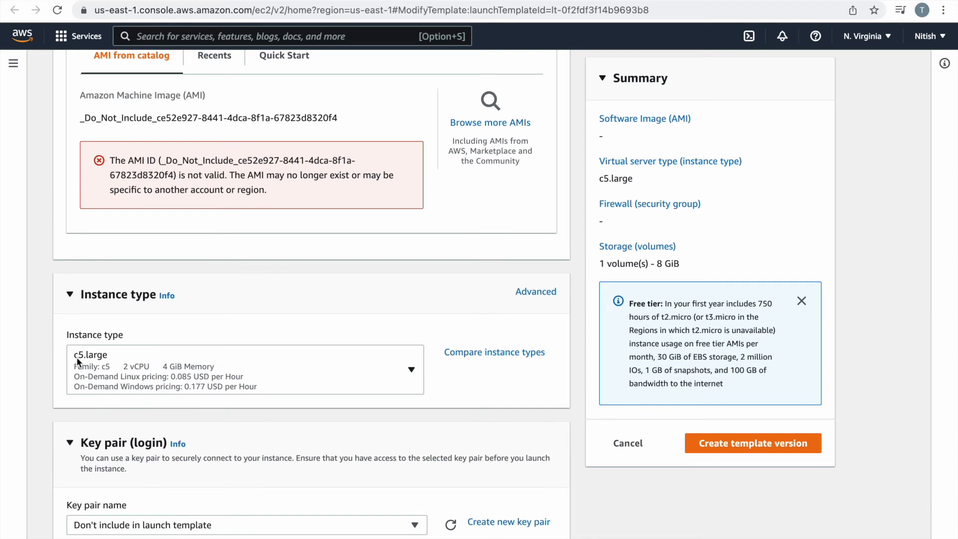
Filter the instance types by 't2', then clear the filter, keeping c5.large.
left_click(411, 369)
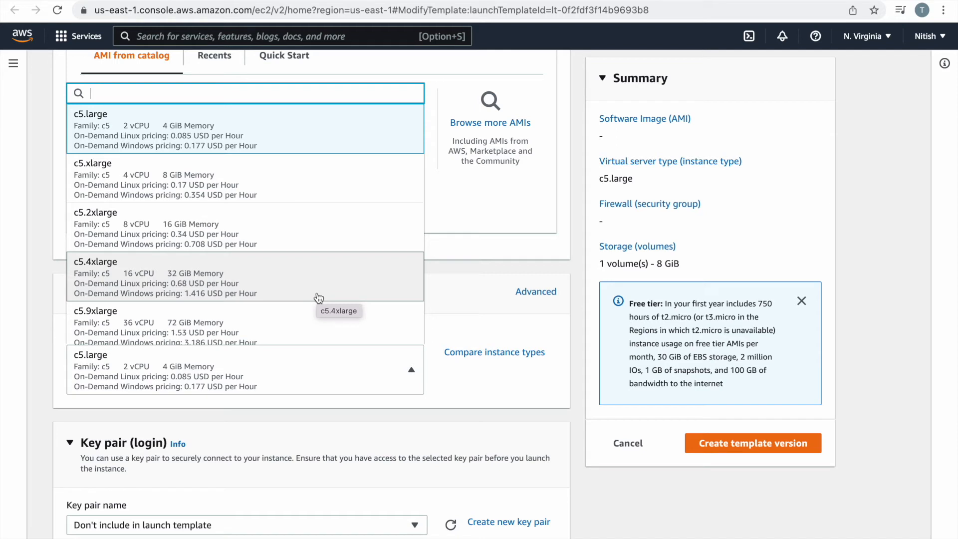
type("t2")
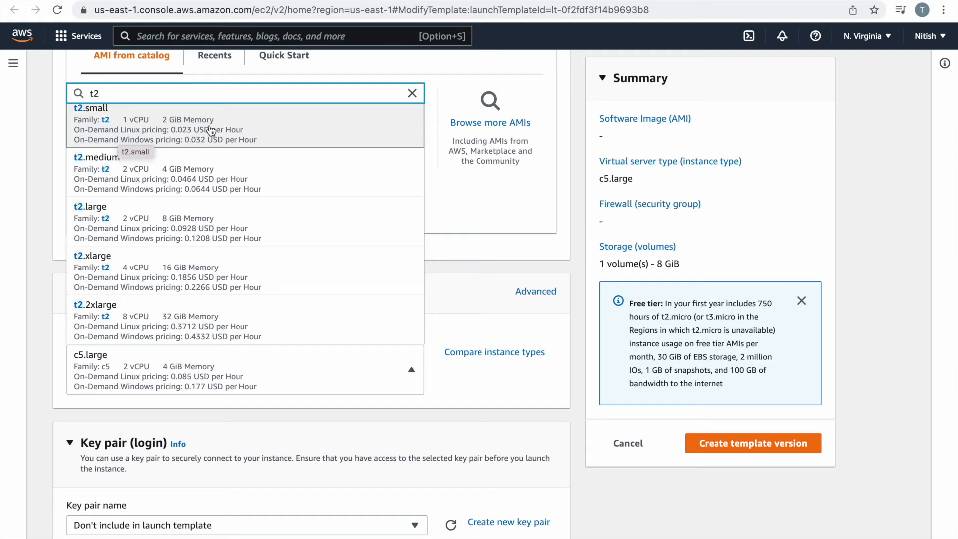
left_click(412, 93)
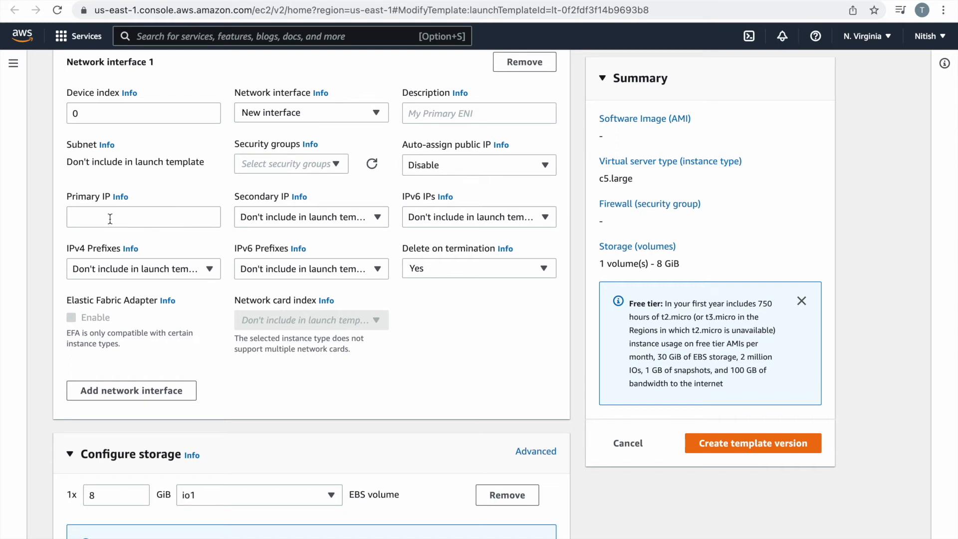
scroll(110, 219, "up", 3)
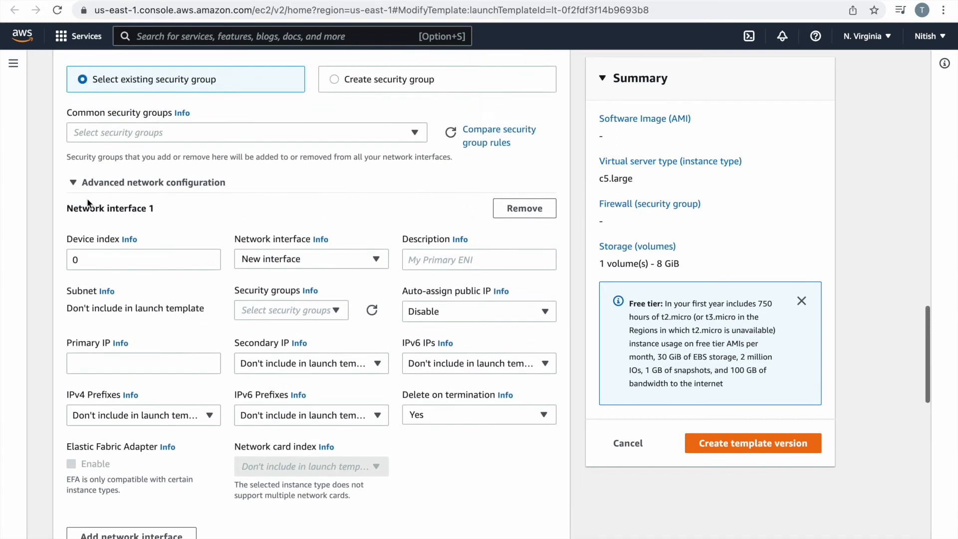
Collapse advanced network settings and cancel the draft, returning to Launch templates at version 2.
left_click(74, 183)
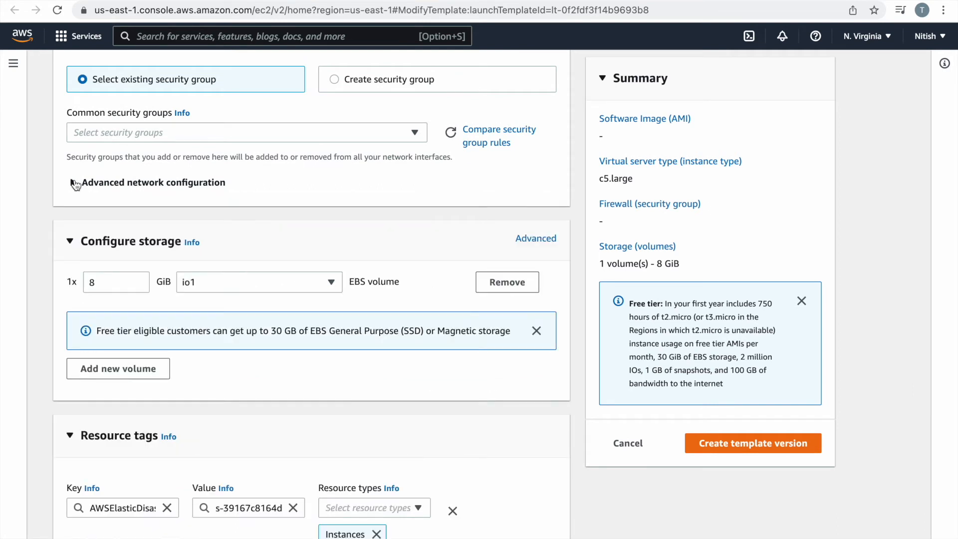
scroll(44, 388, "down", 5)
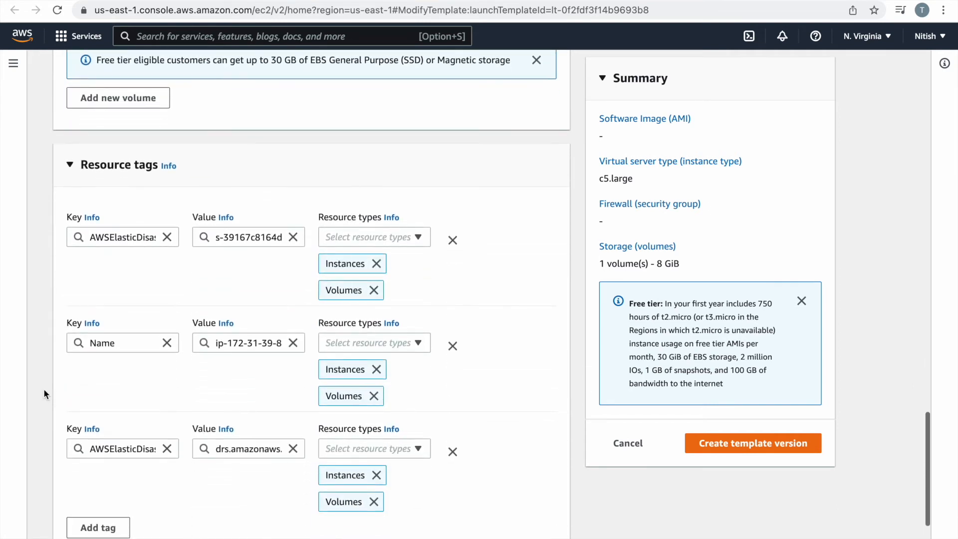
scroll(44, 388, "down", 2)
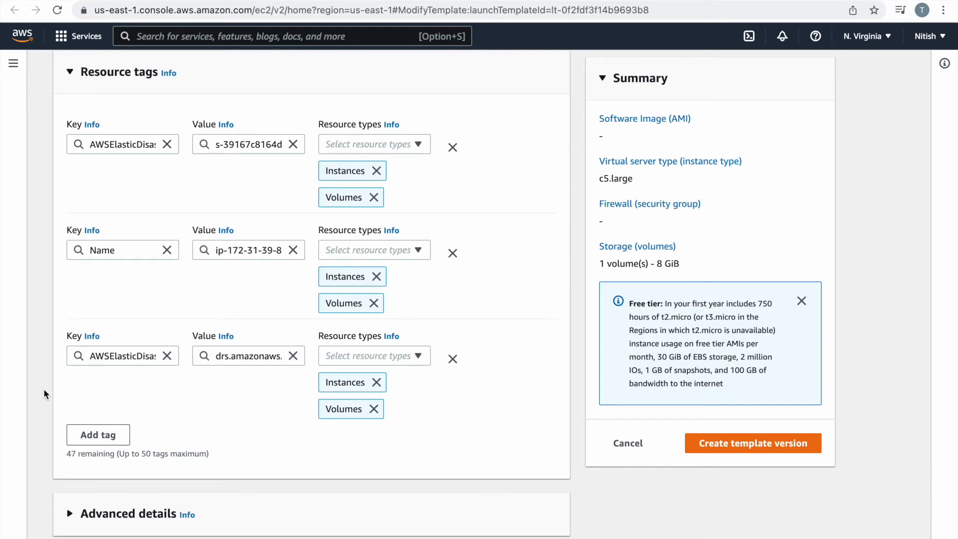
scroll(43, 388, "up", 20)
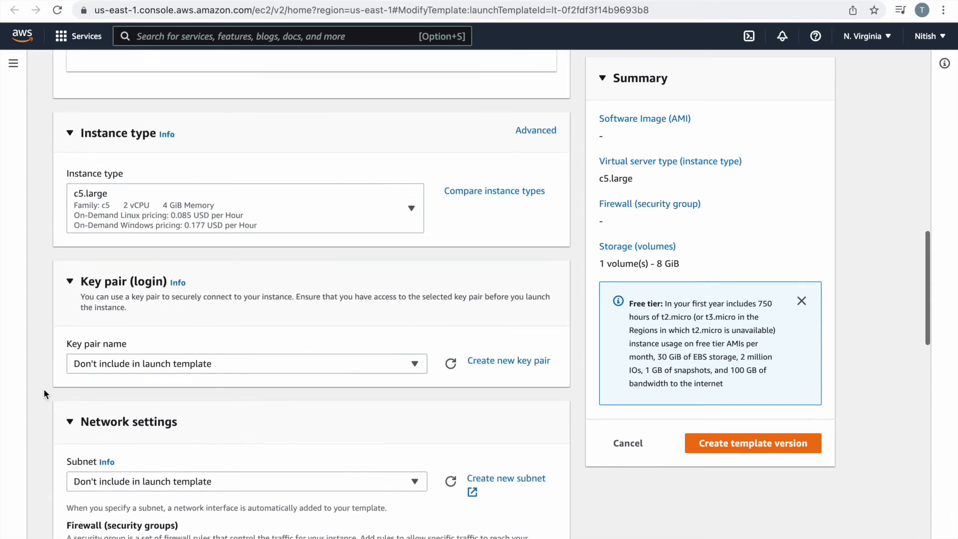
scroll(43, 388, "up", 7)
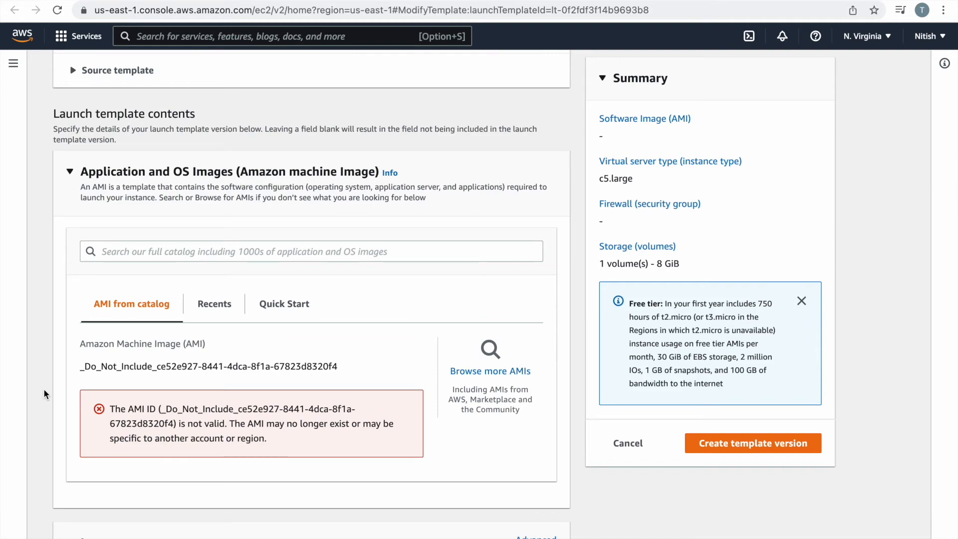
scroll(43, 388, "up", 6)
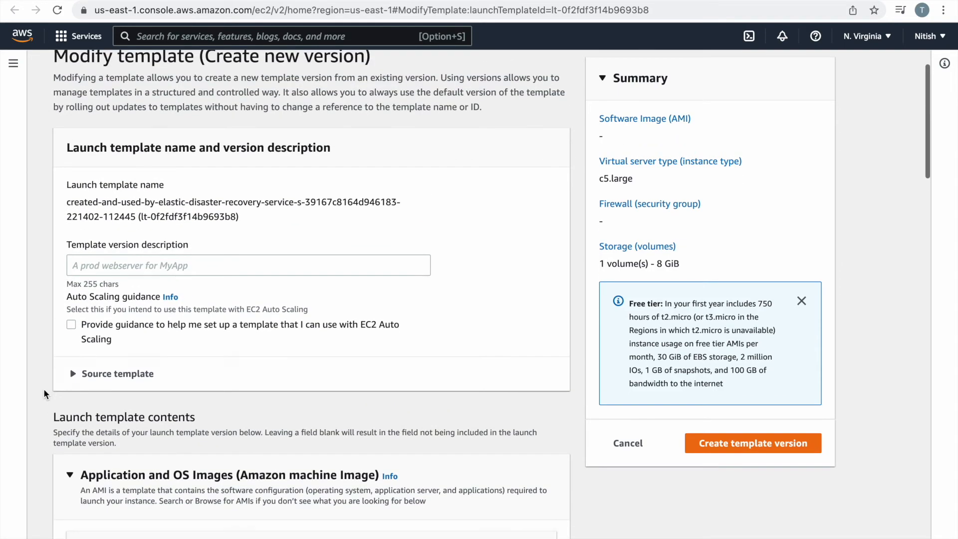
scroll(44, 389, "down", 20)
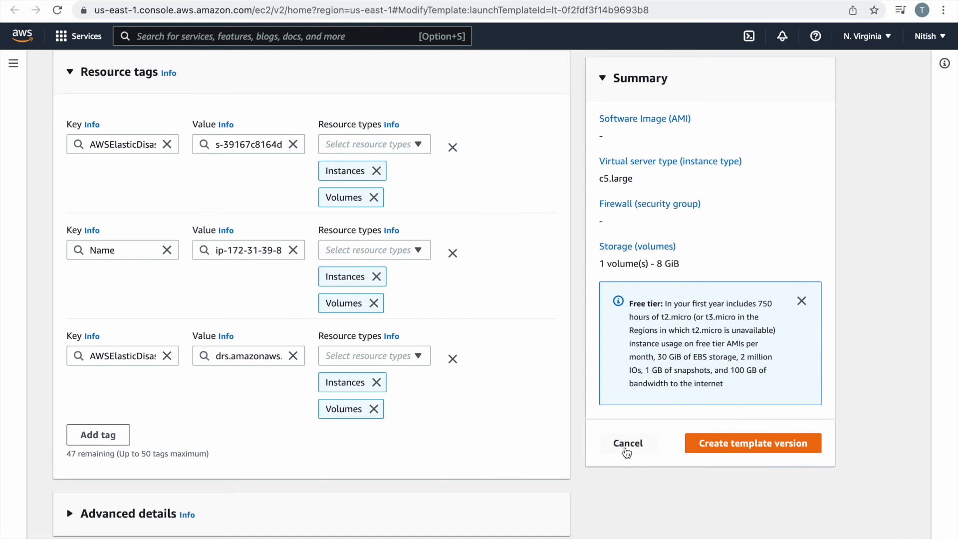
left_click(627, 443)
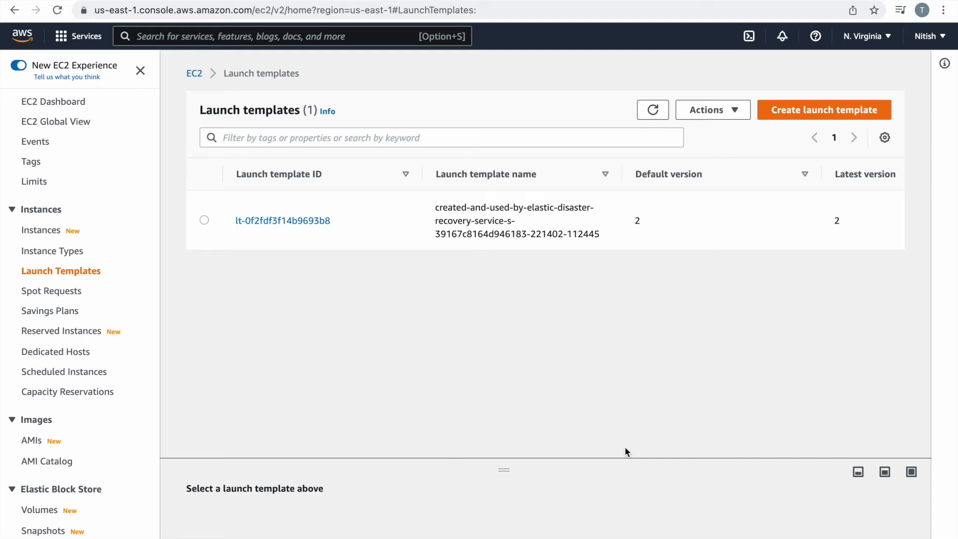
Return to Elastic Disaster Recovery and scroll to the top of the source server's Launch settings.
left_click(329, 1)
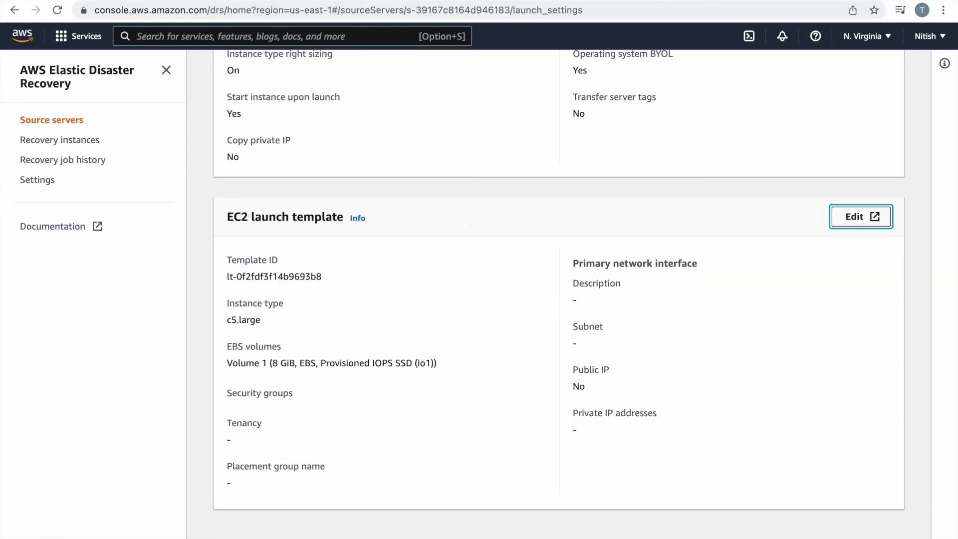
scroll(310, 286, "up", 5)
scroll(310, 282, "up", 2)
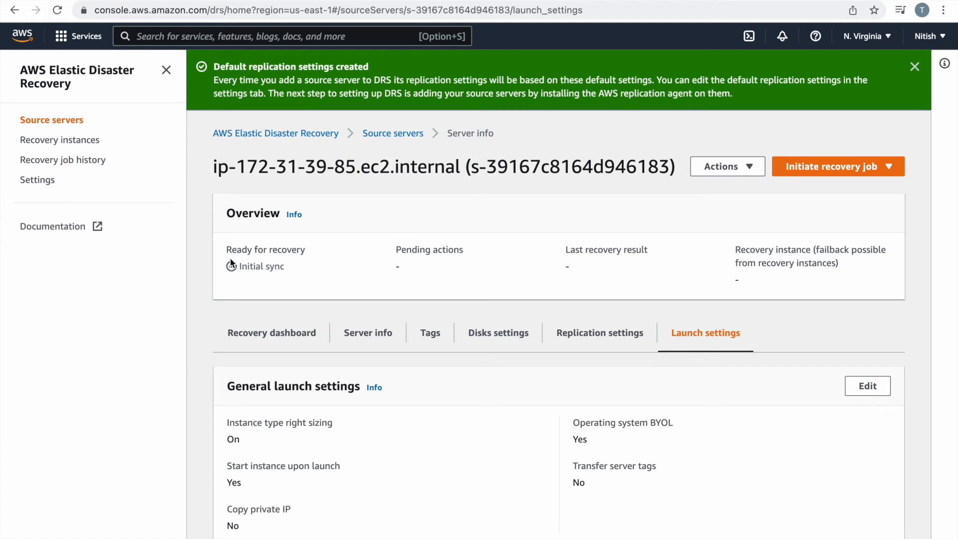
Check the Recovery dashboard's data replication status at 100%, then return to the Source servers list.
left_click(259, 339)
scroll(359, 439, "down", 4)
scroll(358, 439, "down", 2)
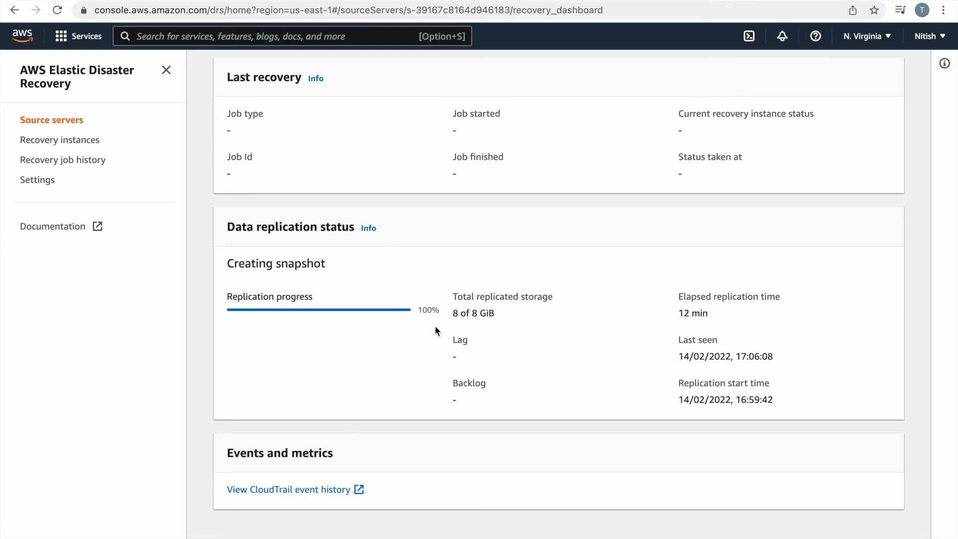
scroll(435, 329, "up", 1)
left_click(55, 122)
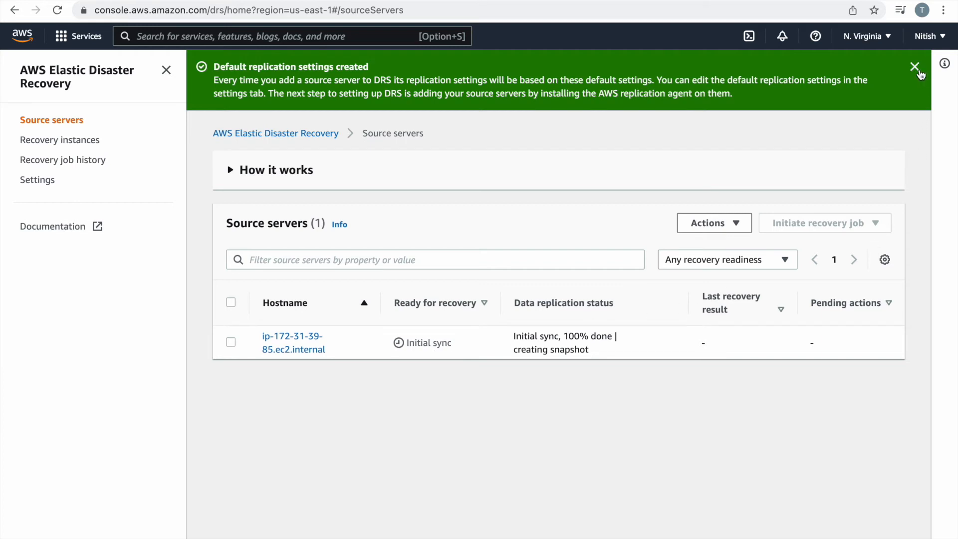
Dismiss the replication settings notice, select the source server, and look over the Initiate recovery job options.
left_click(915, 66)
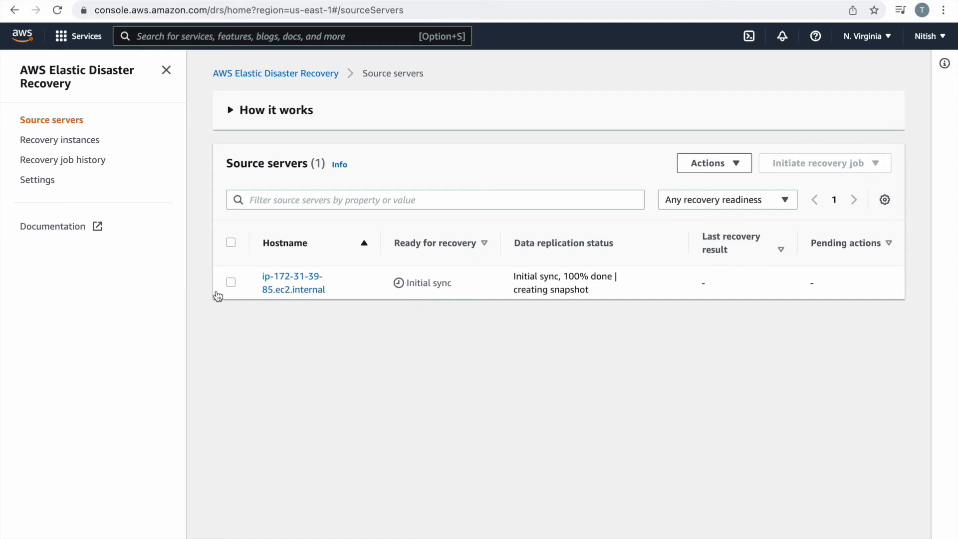
left_click(233, 284)
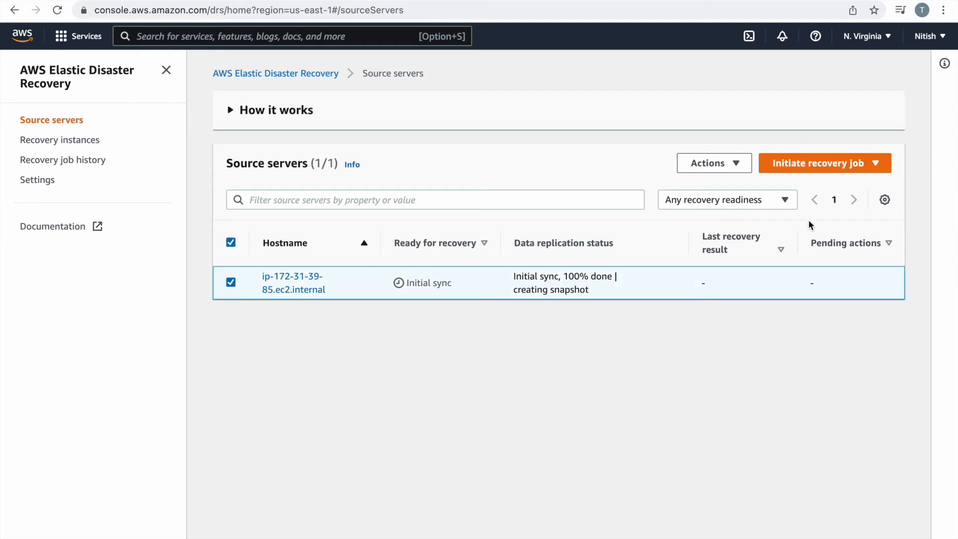
left_click(873, 159)
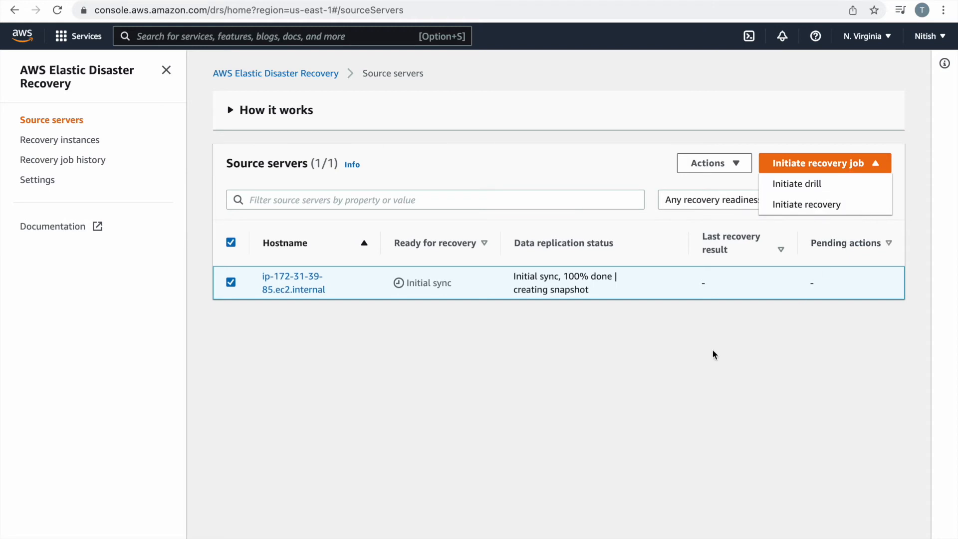
left_click(621, 399)
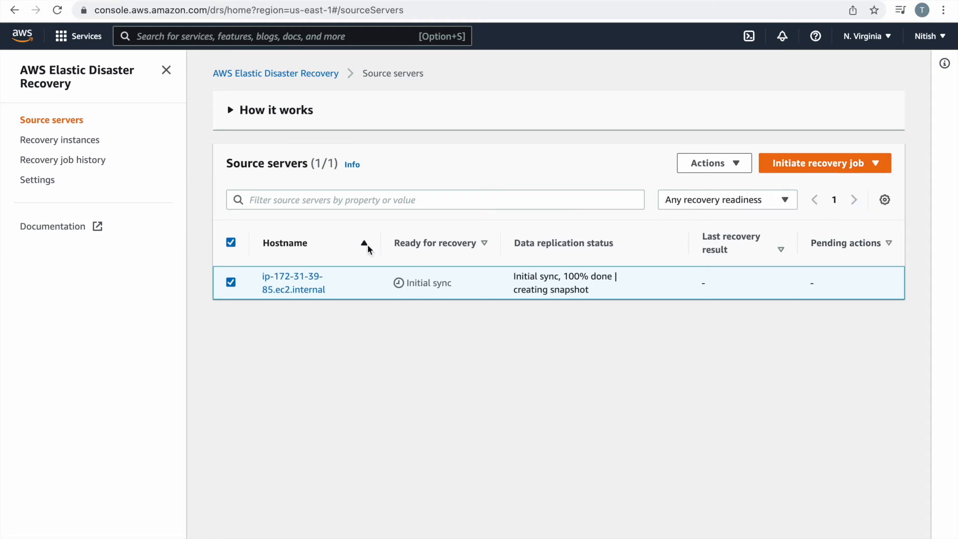
Reload the page twice to refresh the server's status, which stays at Initial sync.
left_click(59, 0)
left_click(58, 15)
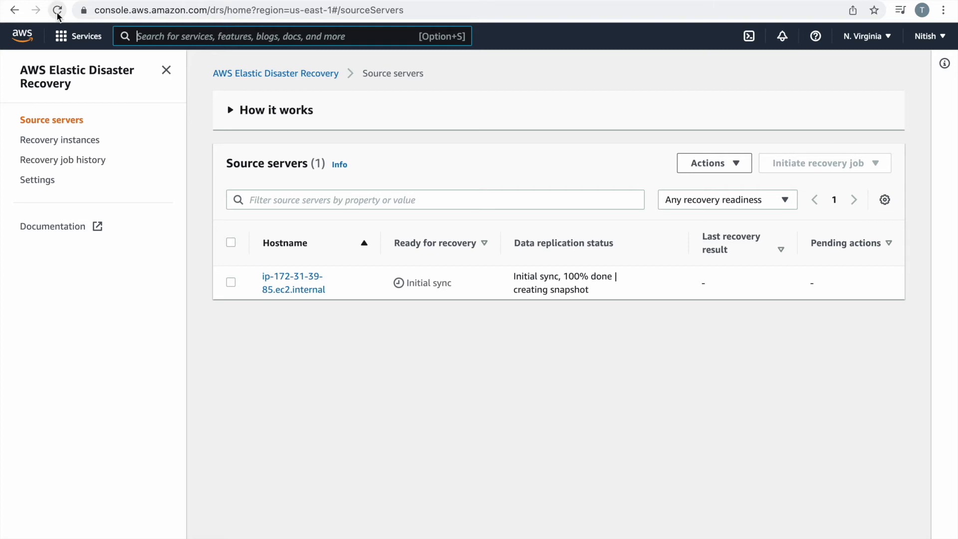
left_click(58, 14)
left_click(69, 142)
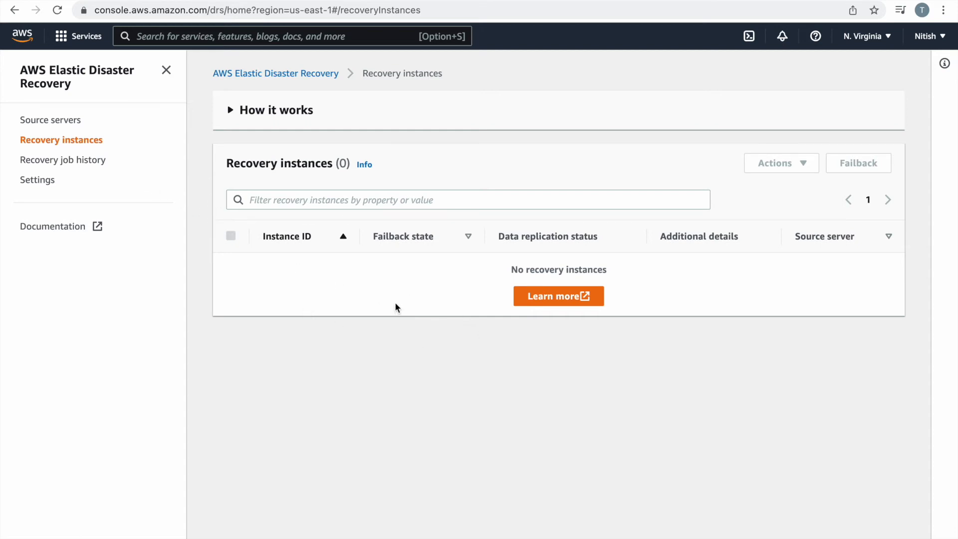
left_click(64, 123)
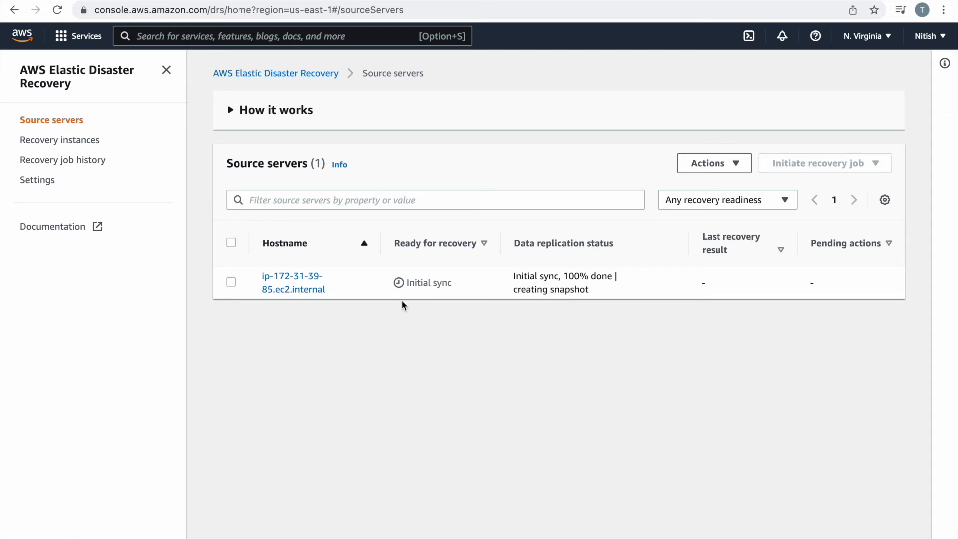
Review the source server's replication settings on its details page, then return to Source servers.
left_click(290, 282)
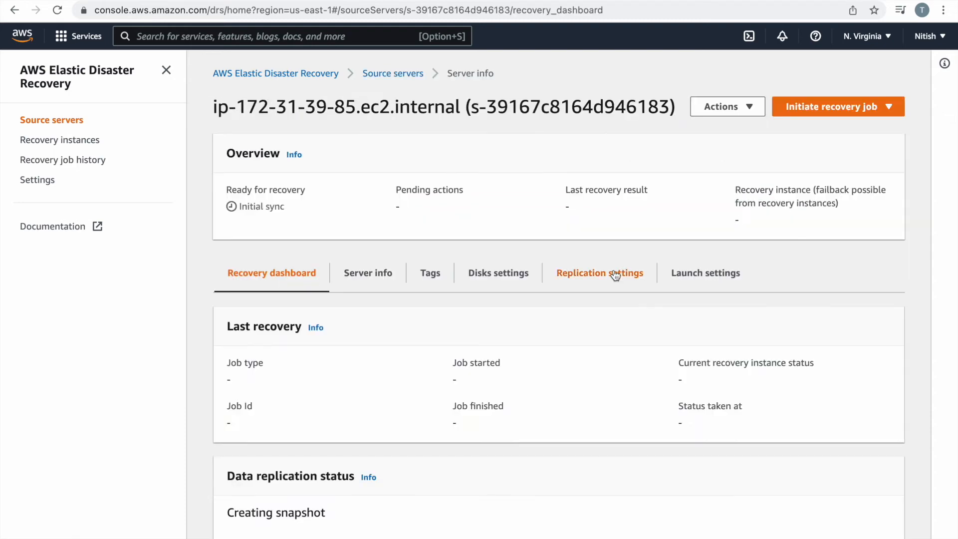
left_click(615, 275)
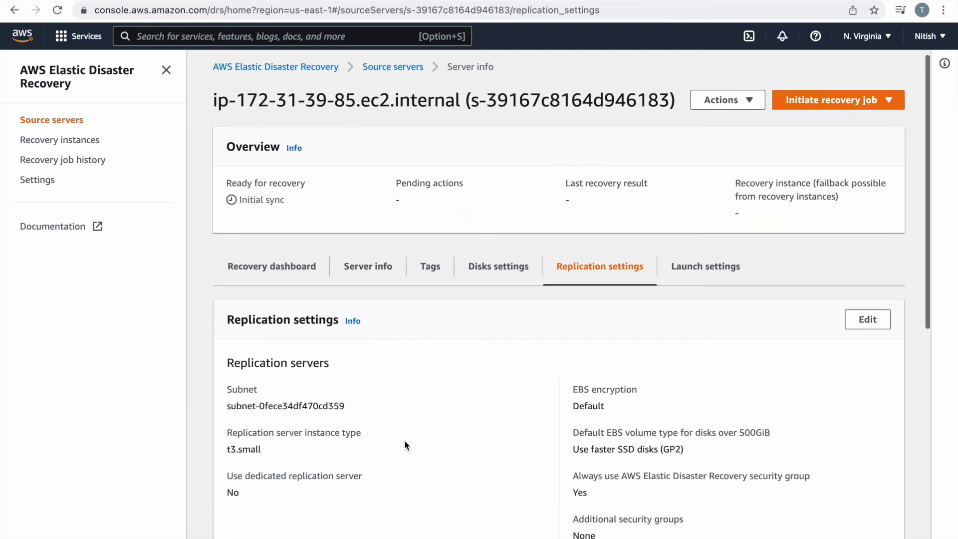
scroll(404, 444, "down", 8)
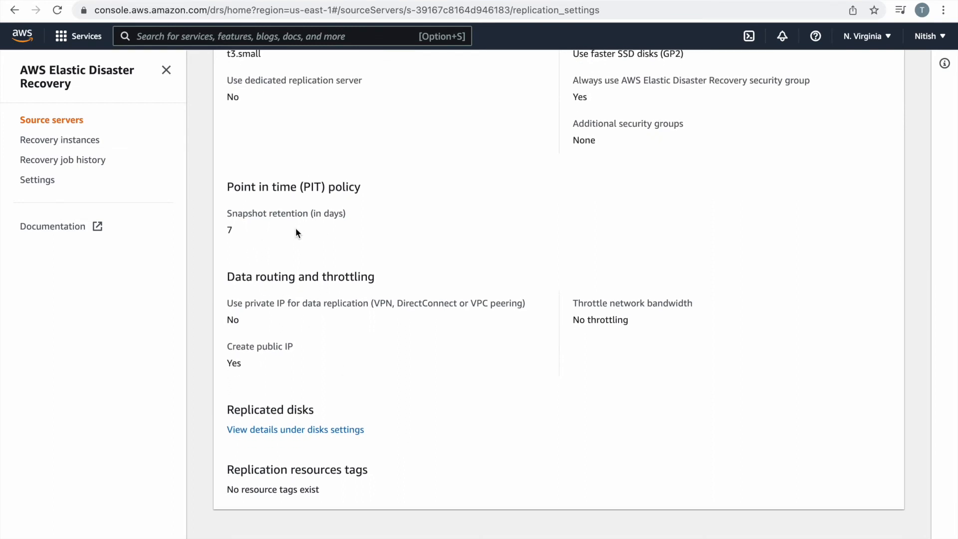
scroll(406, 246, "up", 10)
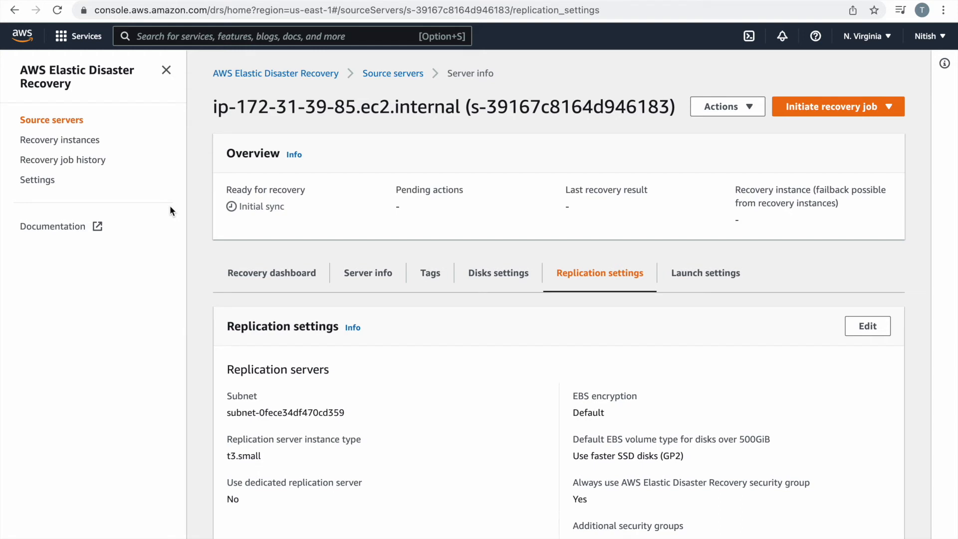
scroll(399, 357, "down", 2)
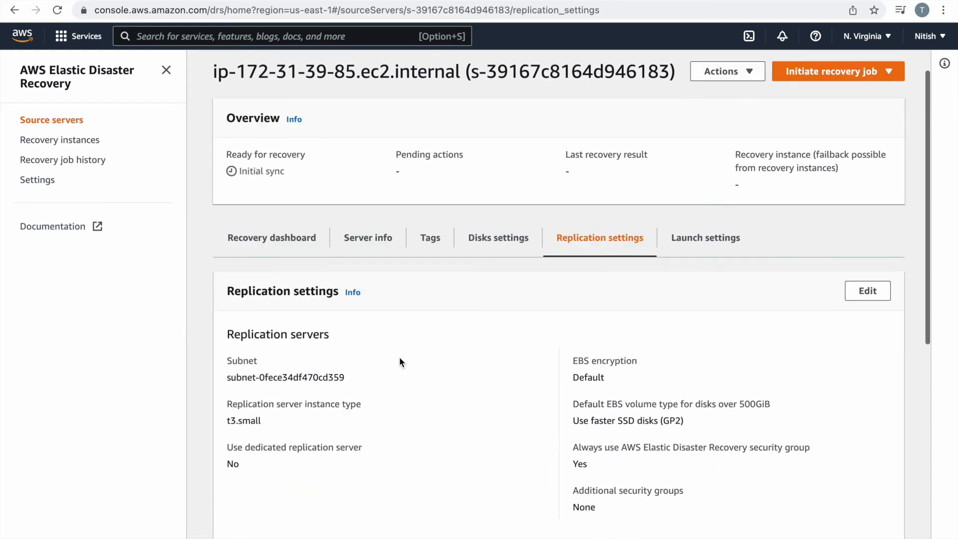
scroll(399, 357, "up", 2)
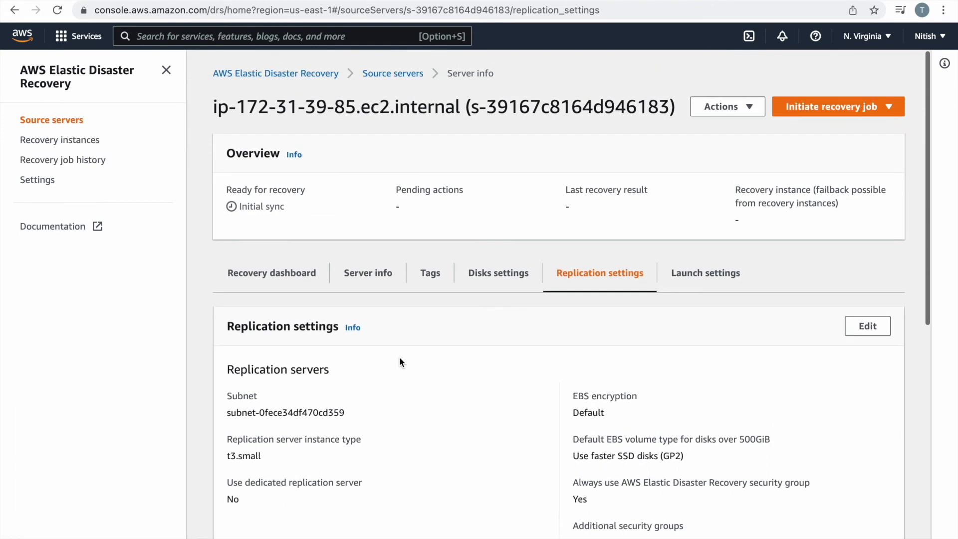
left_click(47, 124)
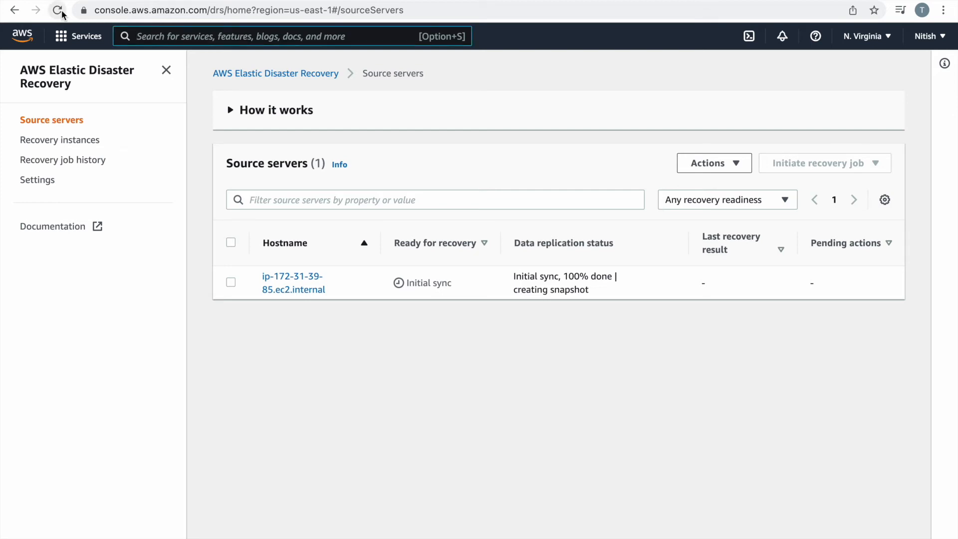
Recheck the server's recovery dashboard, still in initial sync creating a snapshot, and go back to the list.
left_click(278, 286)
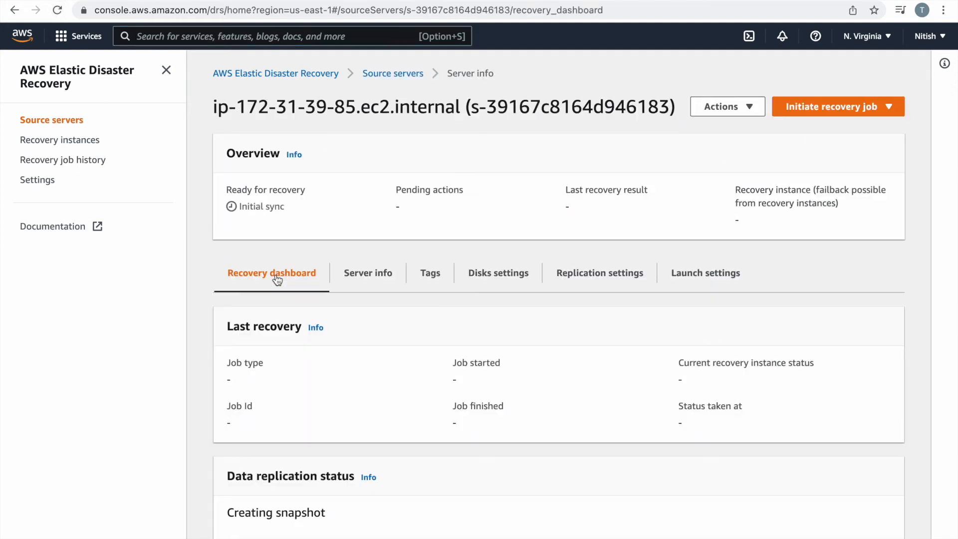
scroll(275, 279, "down", 5)
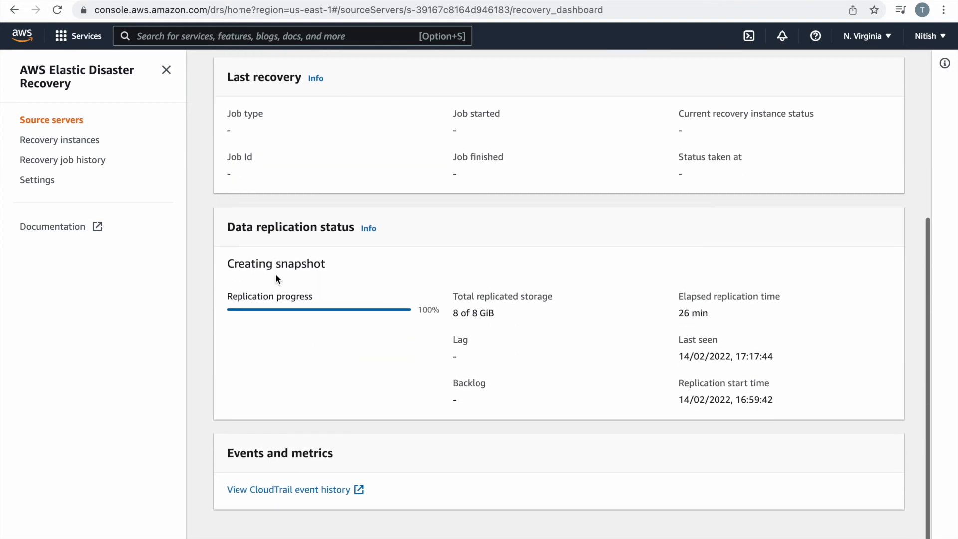
scroll(275, 279, "up", 5)
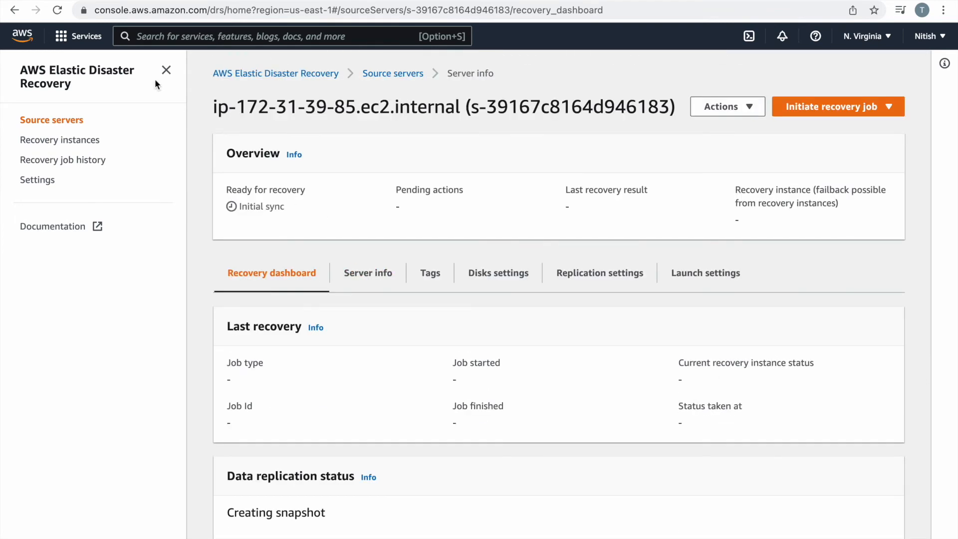
left_click(47, 127)
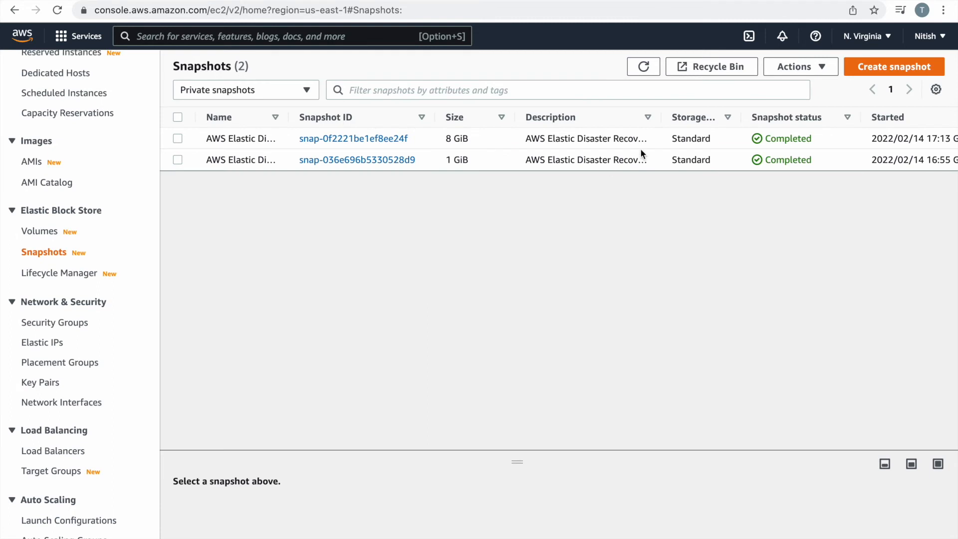
Scroll the EC2 Snapshots table to confirm the 8 GiB and 1 GiB snapshots completed, then go to Instances.
scroll(639, 148, "right", 5)
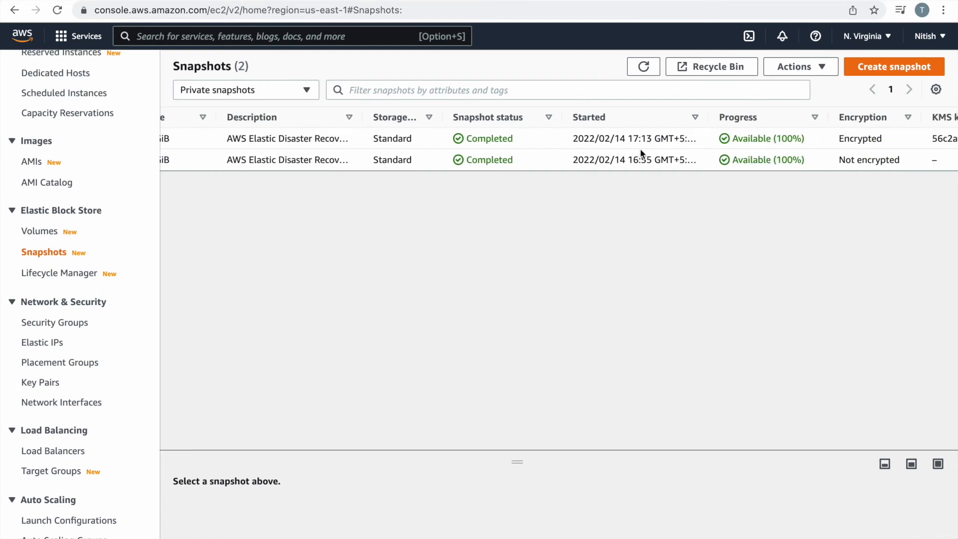
scroll(640, 153, "right", 3)
scroll(641, 153, "left", 8)
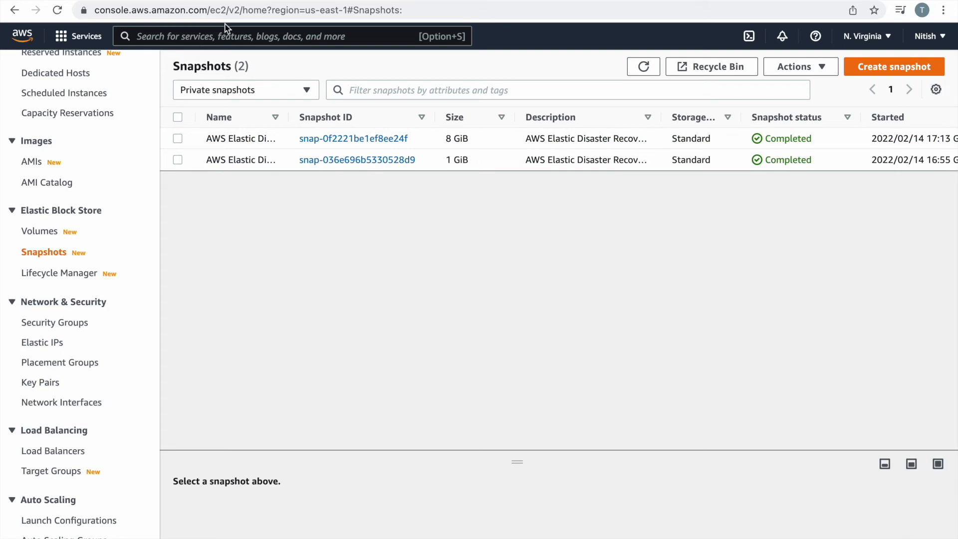
scroll(25, 171, "up", 5)
left_click(40, 143)
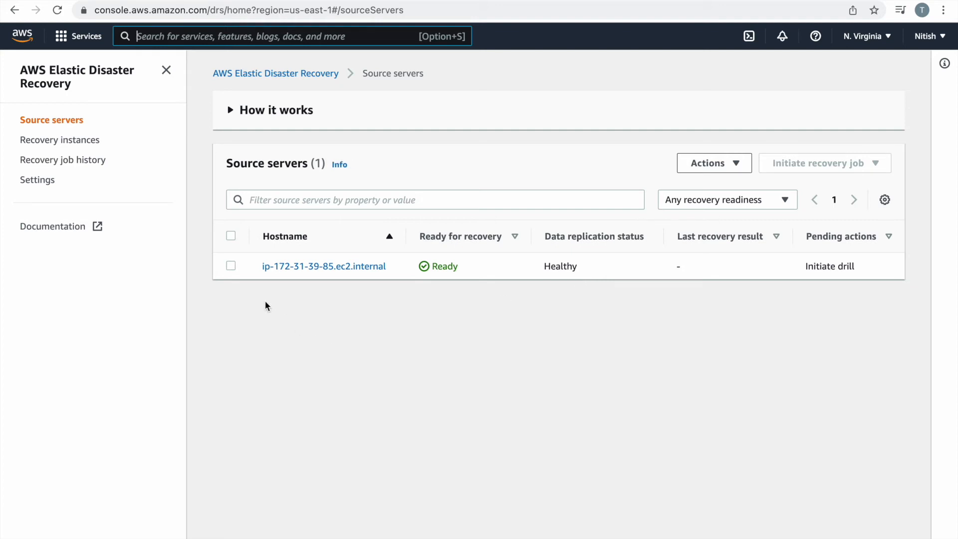
Compare the replication server's and source-server's networking details, then open ip-172-31-39-85.ec2.internal's details page.
left_click(231, 266)
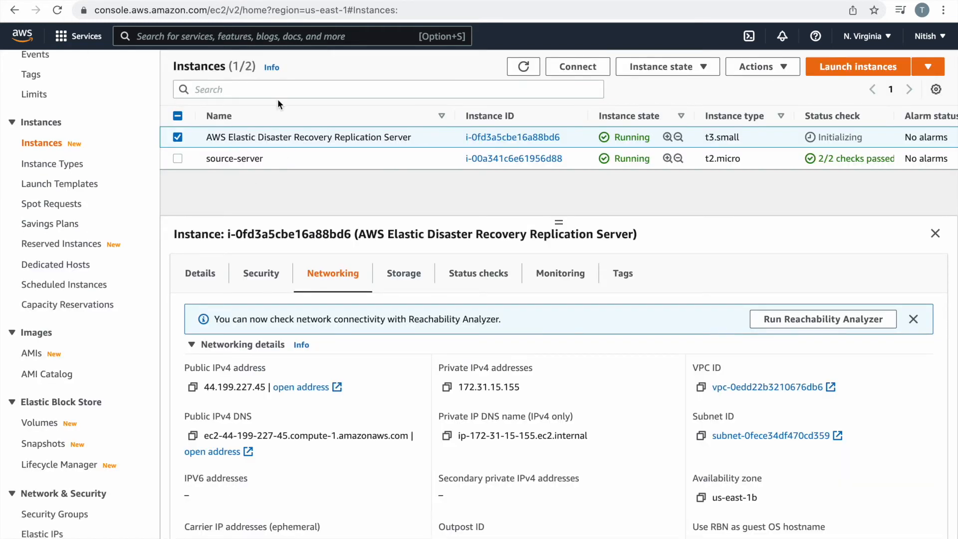
left_click(327, 1)
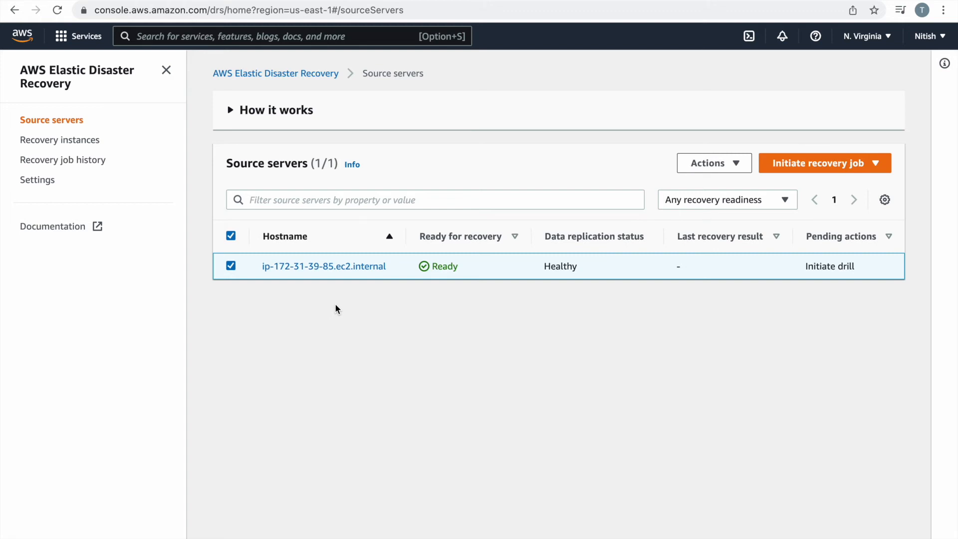
left_click(97, 2)
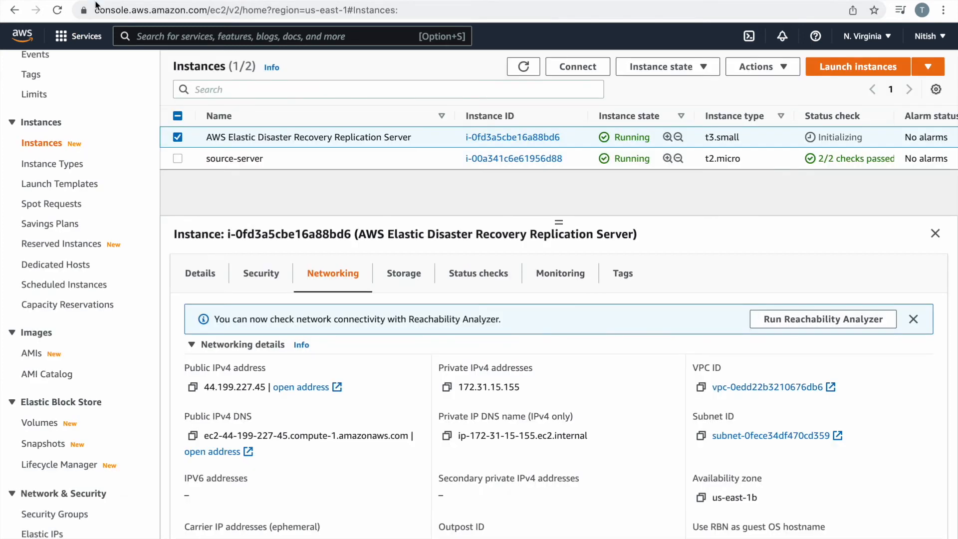
left_click(177, 158)
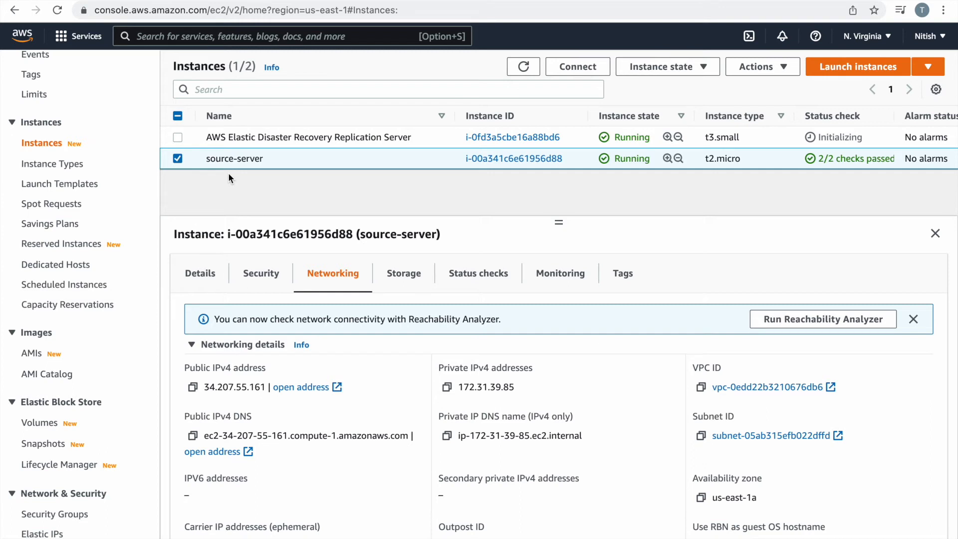
left_click(179, 160)
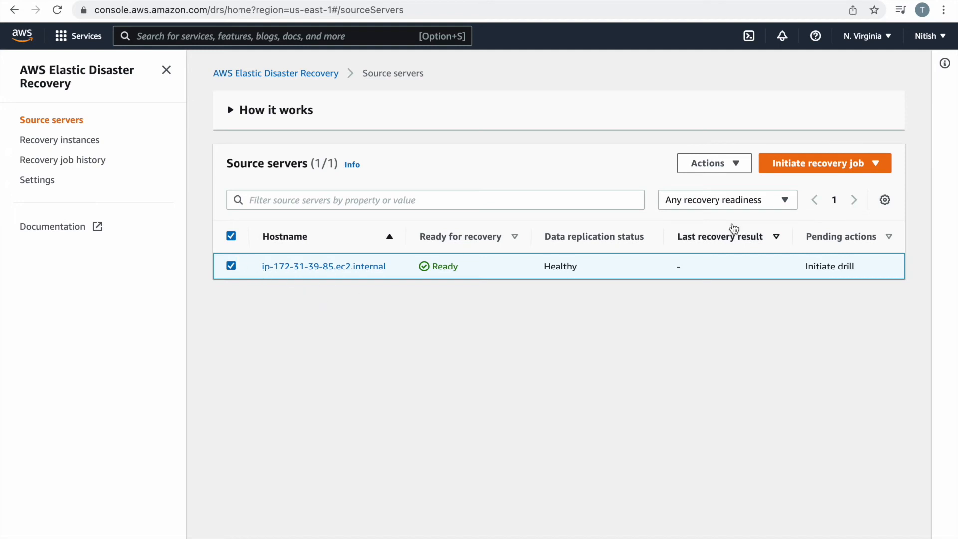
left_click(858, 164)
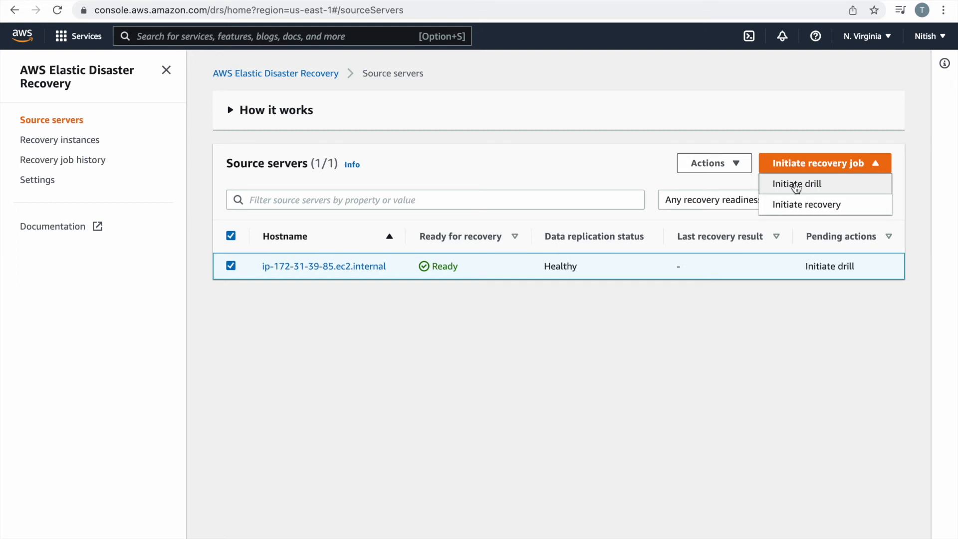
left_click(353, 270)
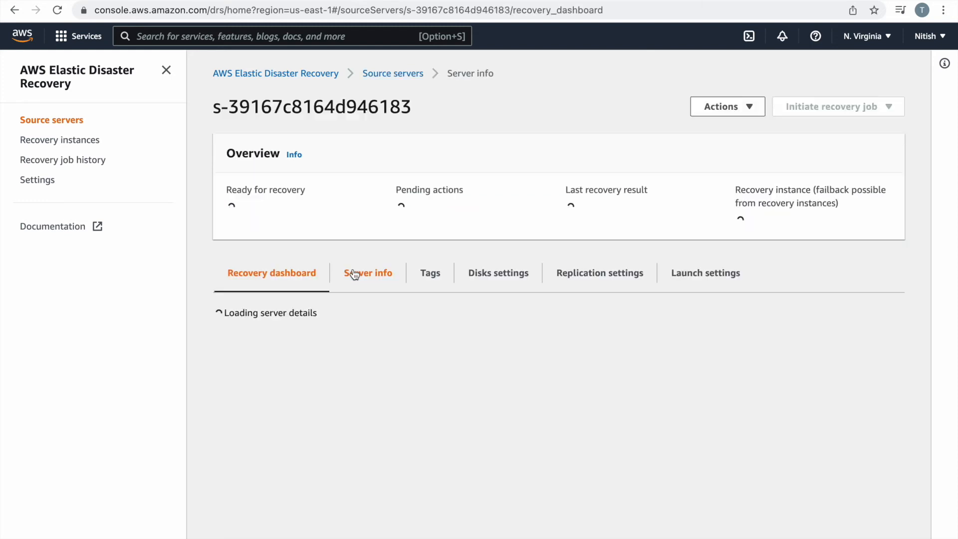
In the server's launch settings, start editing EC2 launch template lt-0f2fdf3f14b9693b8, which has no subnet.
left_click(709, 282)
scroll(495, 430, "down", 4)
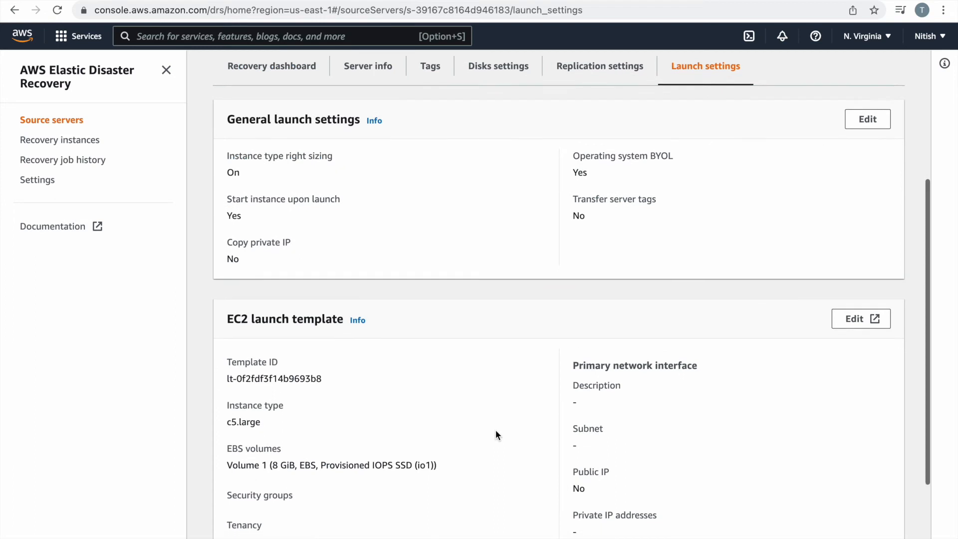
scroll(495, 435, "down", 2)
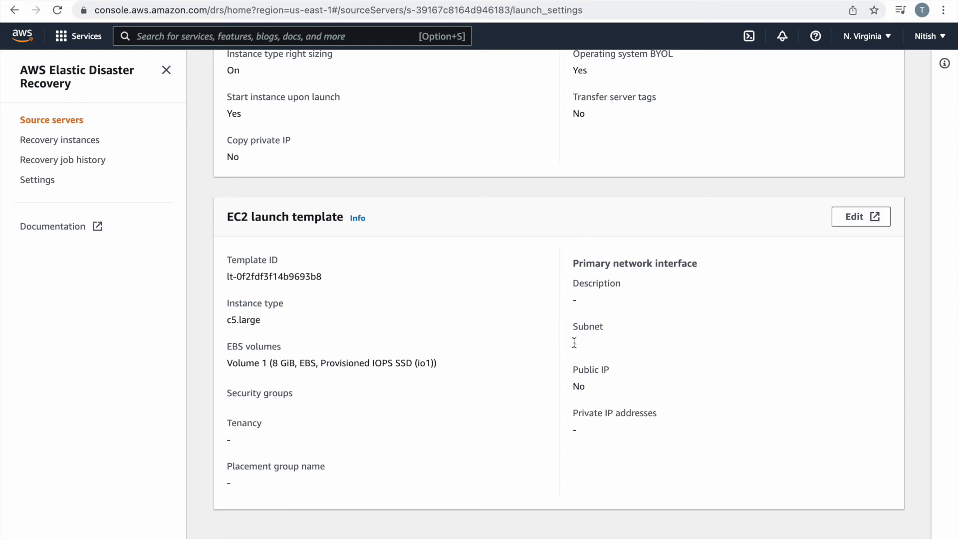
left_click(859, 209)
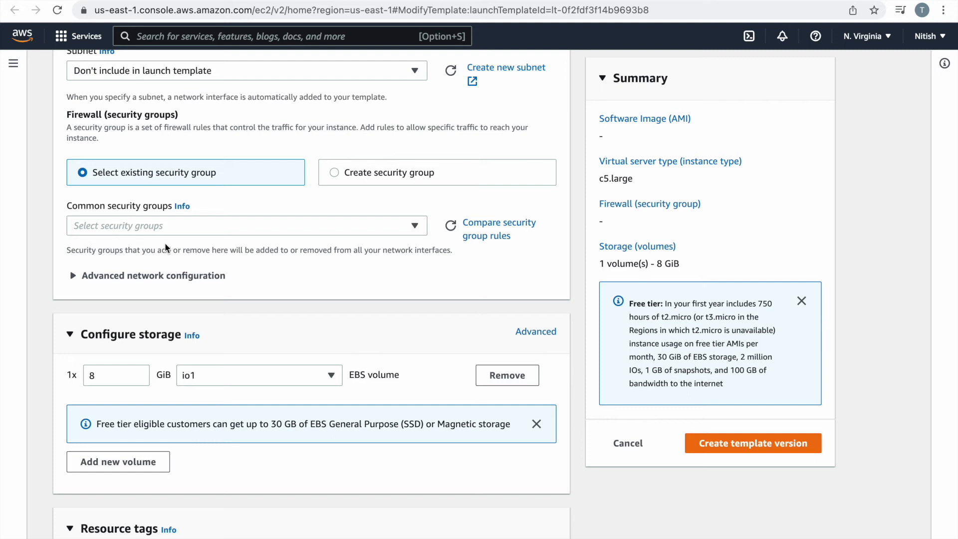
Set the template's subnet to subnet-0cf5380d0c4d4f921 and save it as new template version 3.
scroll(189, 300, "down", 1)
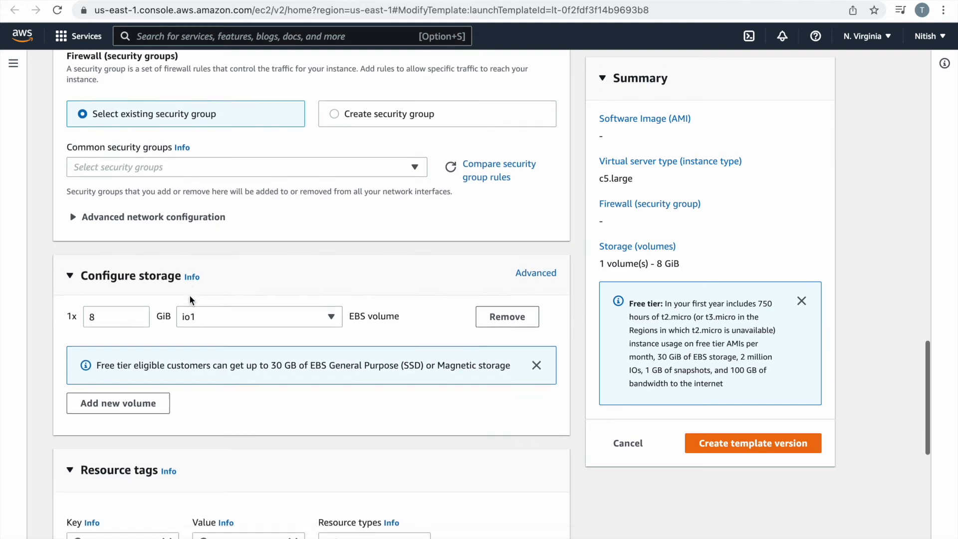
scroll(299, 249, "up", 4)
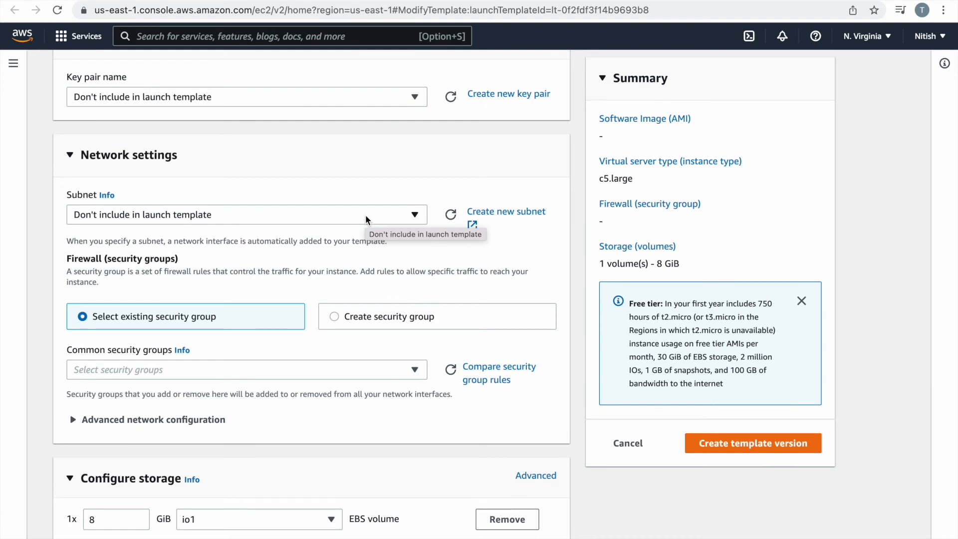
left_click(366, 220)
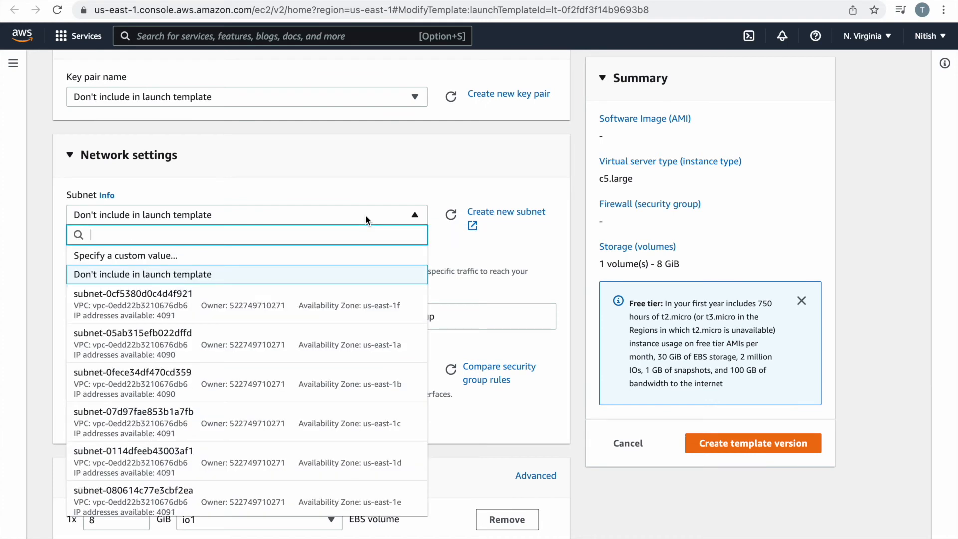
scroll(314, 357, "down", 1)
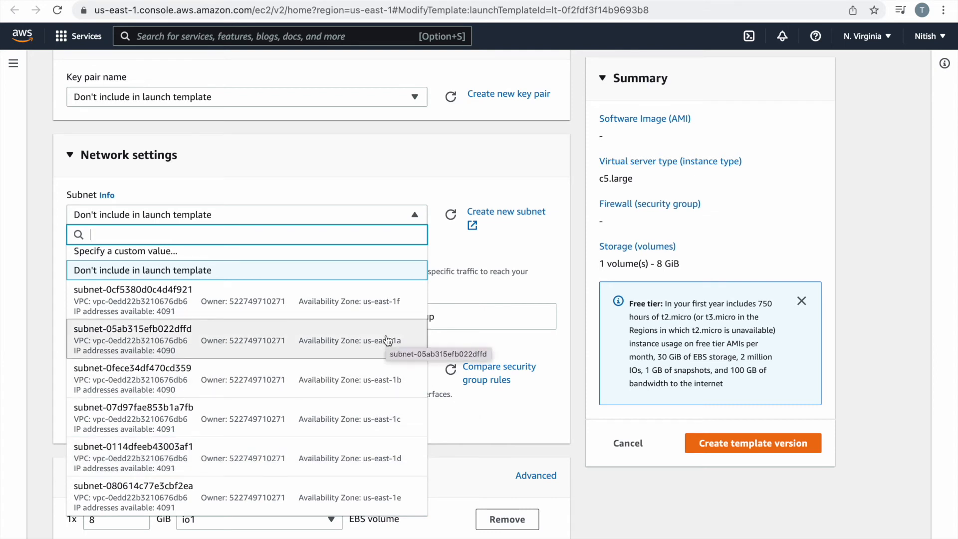
left_click(198, 304)
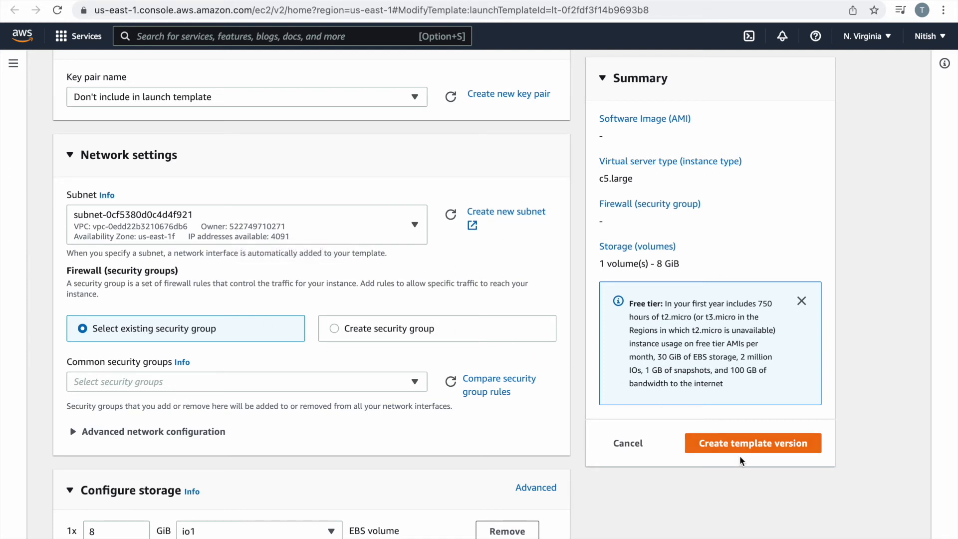
scroll(467, 452, "down", 9)
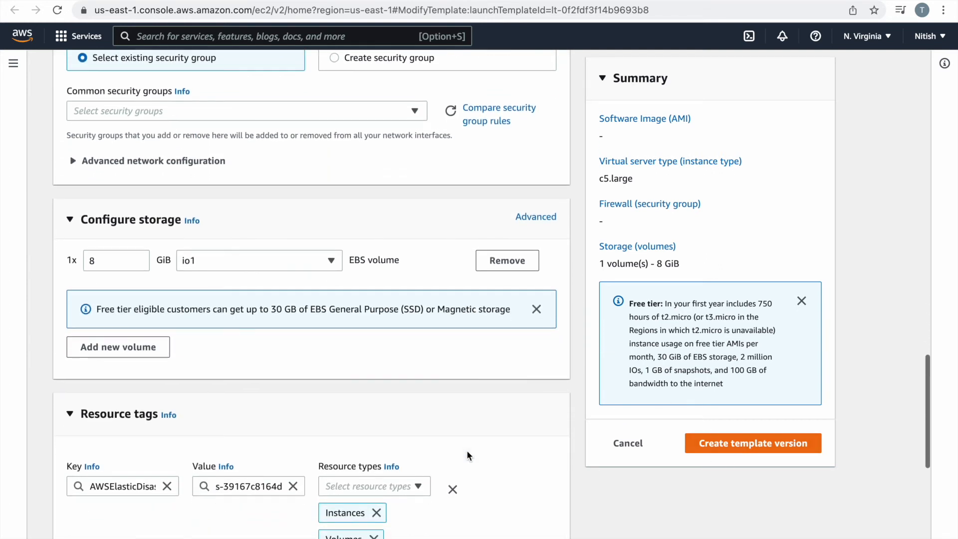
scroll(466, 450, "up", 6)
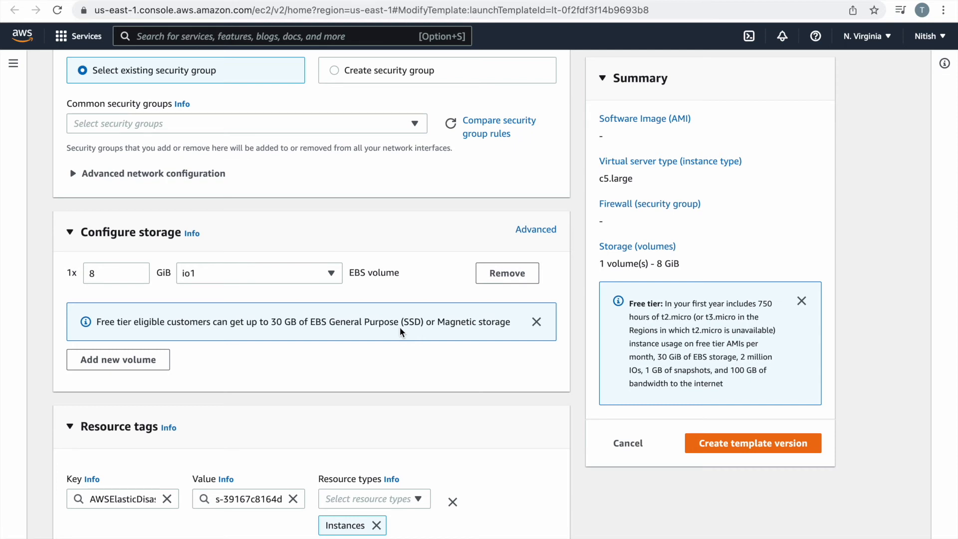
left_click(790, 441)
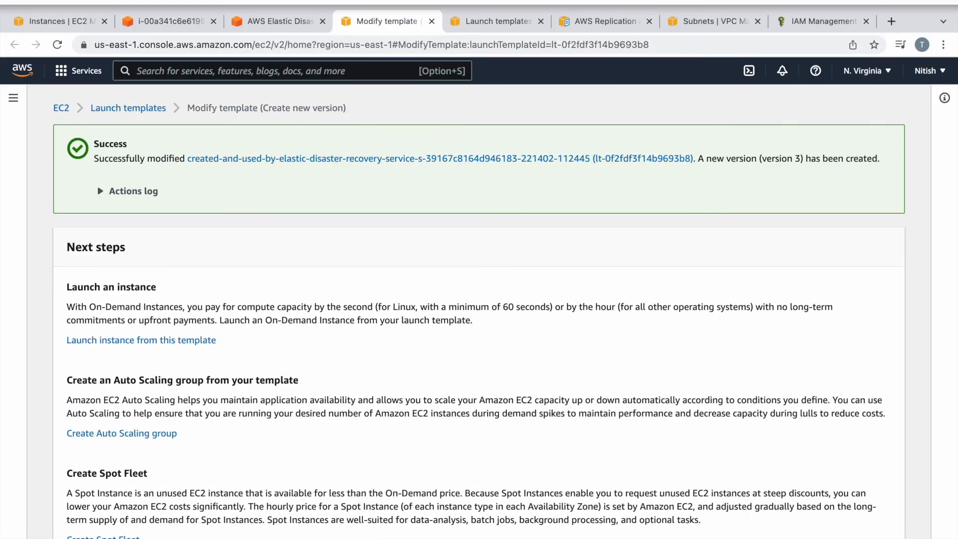
Select the Ready, Healthy ip-172-31-39-85.ec2.internal server and show its drill and recovery job options.
left_click(299, 21)
left_click(57, 122)
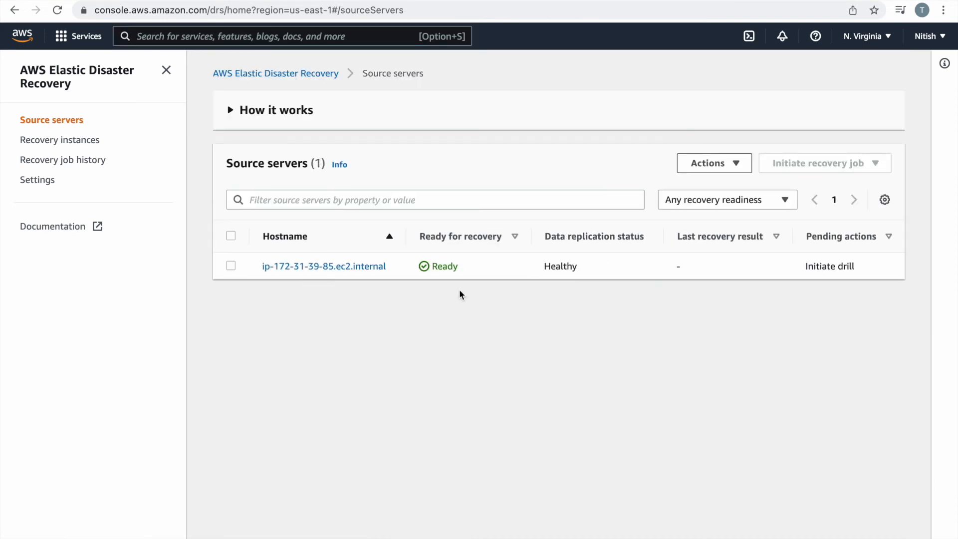
left_click(231, 268)
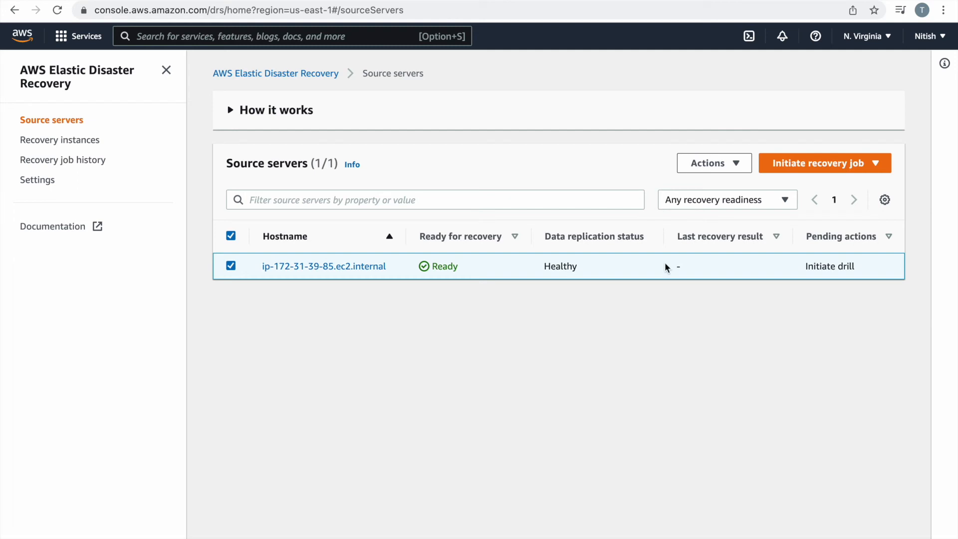
left_click(871, 171)
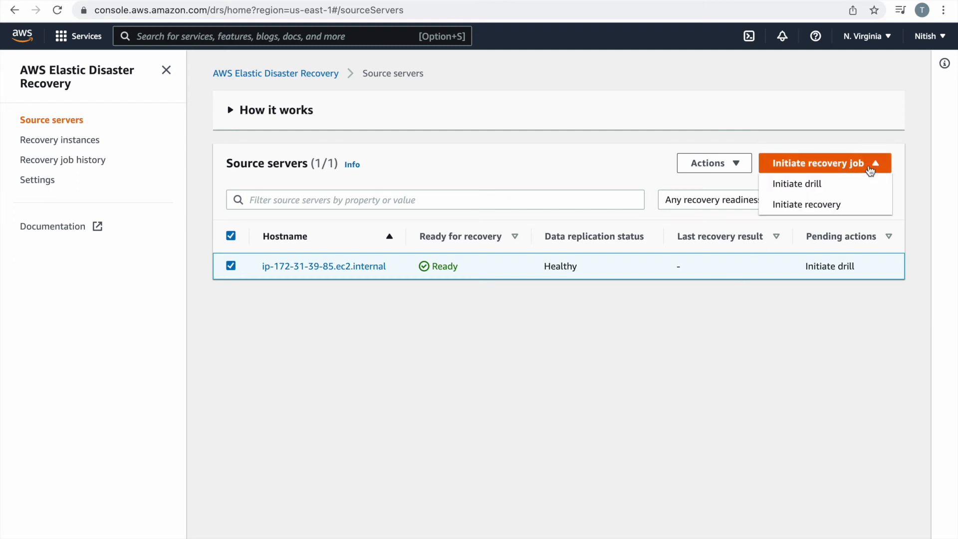
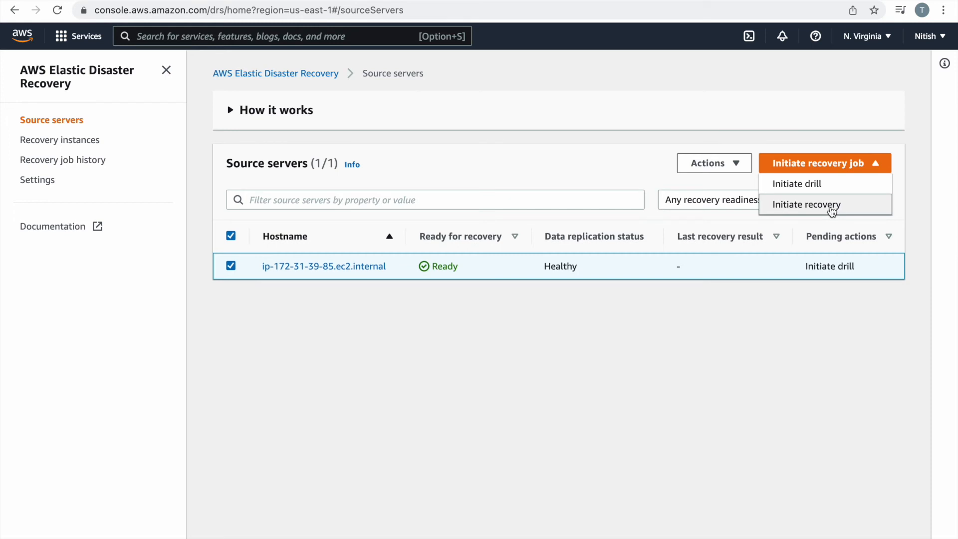
Launch a recovery job for the server from the 14/02/2022 12:00:00 UTC point in time.
left_click(832, 211)
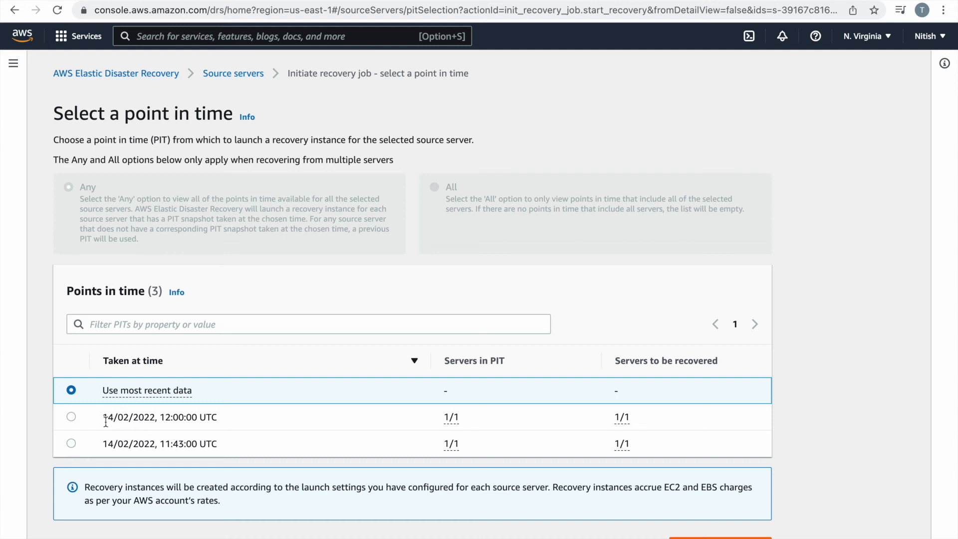
left_click(71, 416)
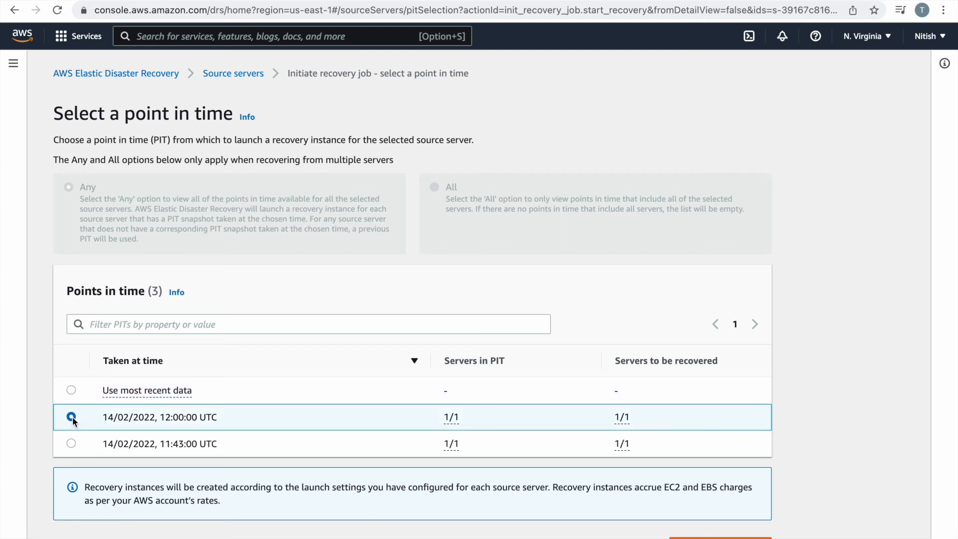
scroll(582, 384, "down", 1)
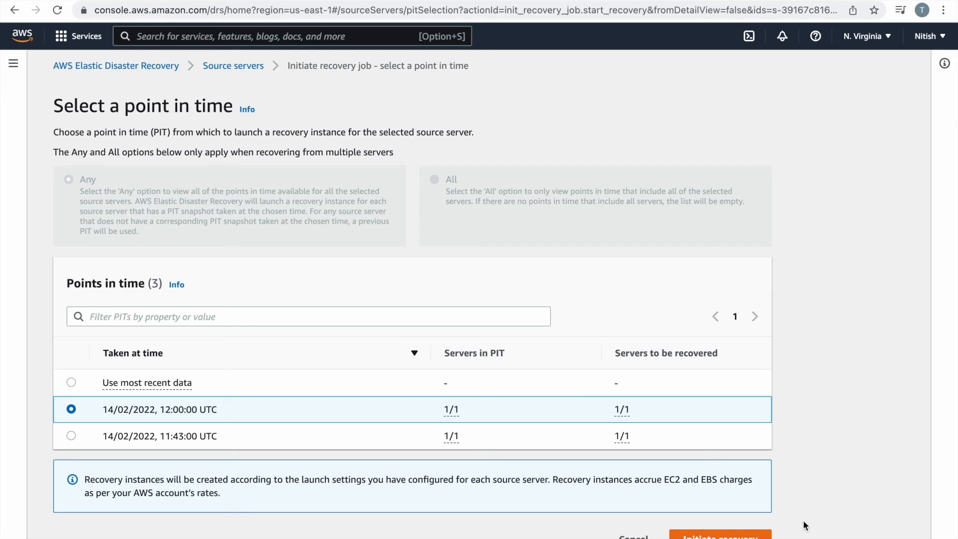
left_click(728, 535)
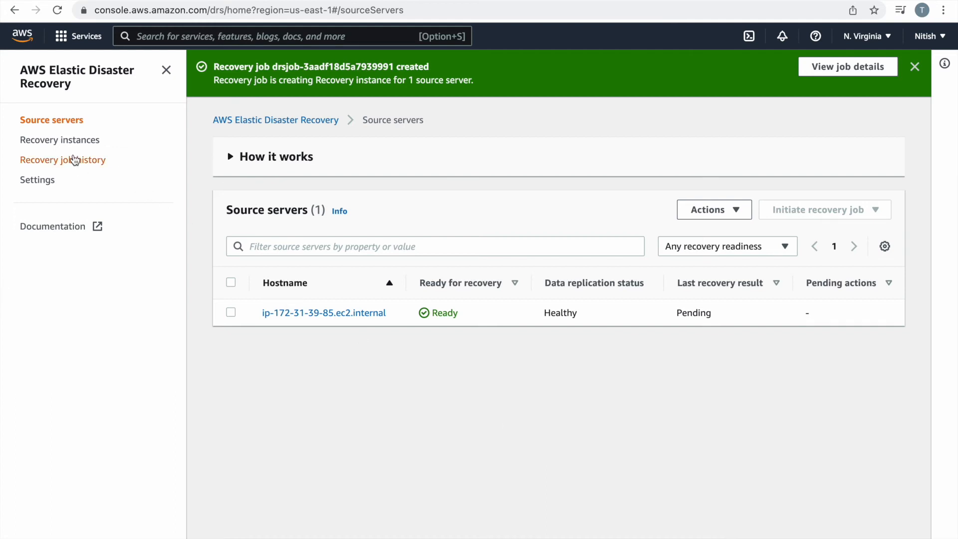
Check the new job's log in Recovery job history, then view the still-empty Recovery instances list.
left_click(78, 169)
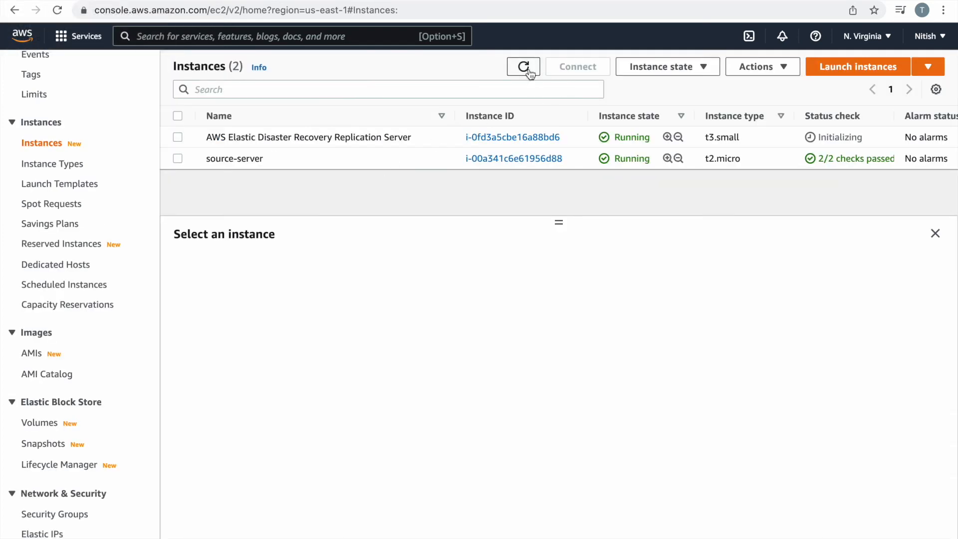
left_click(529, 72)
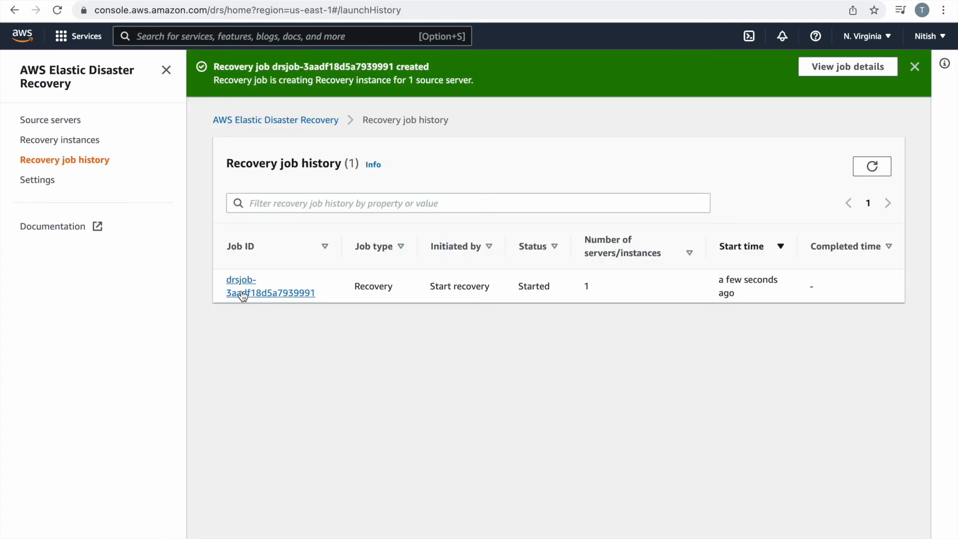
left_click(243, 296)
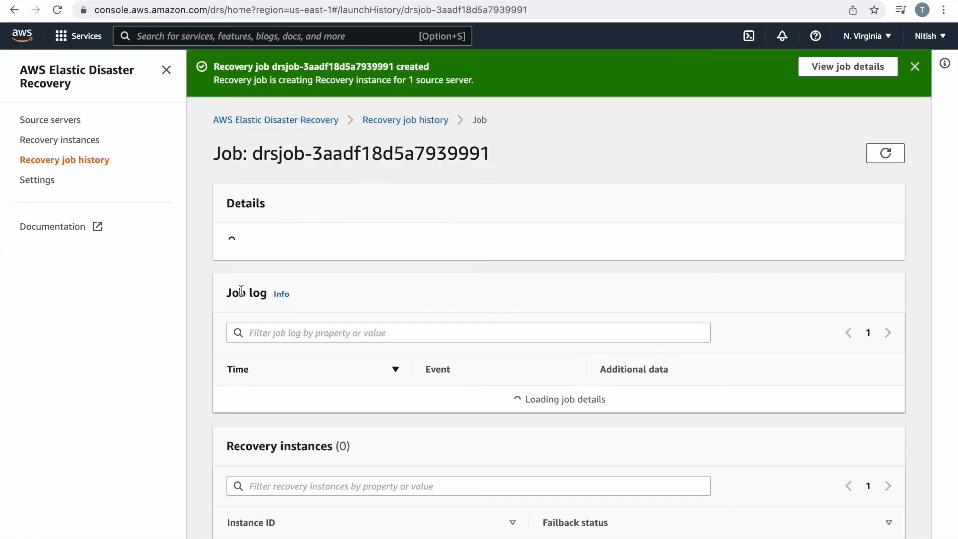
scroll(420, 421, "down", 3)
scroll(421, 418, "down", 1)
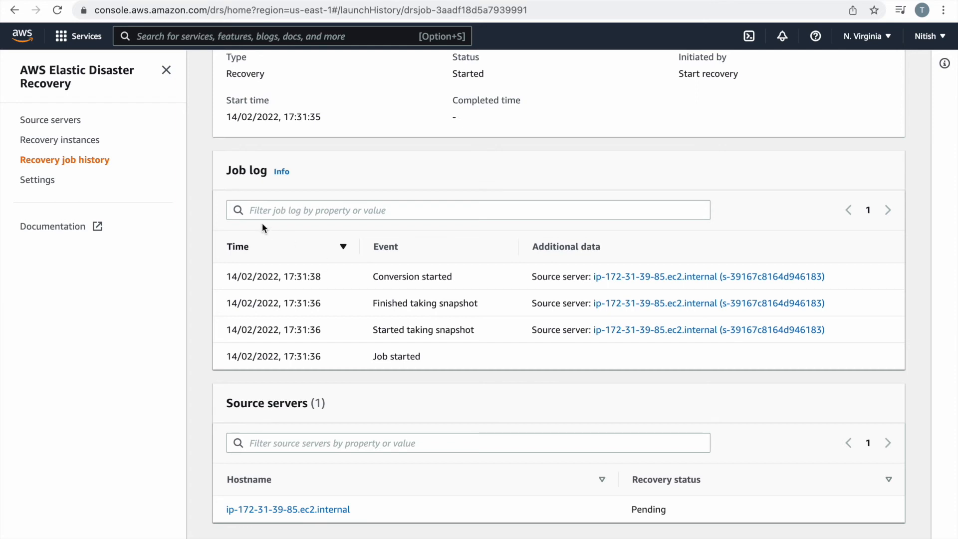
scroll(262, 223, "up", 5)
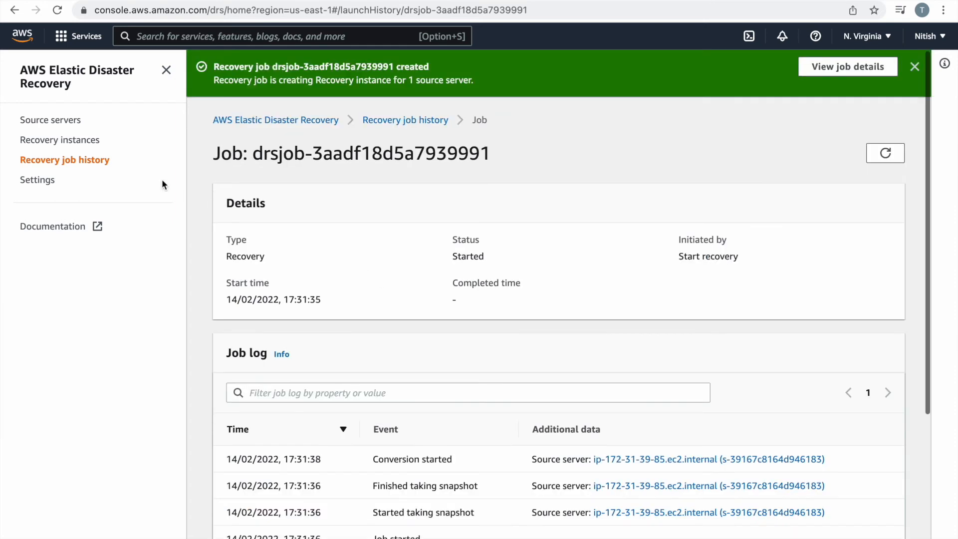
left_click(67, 142)
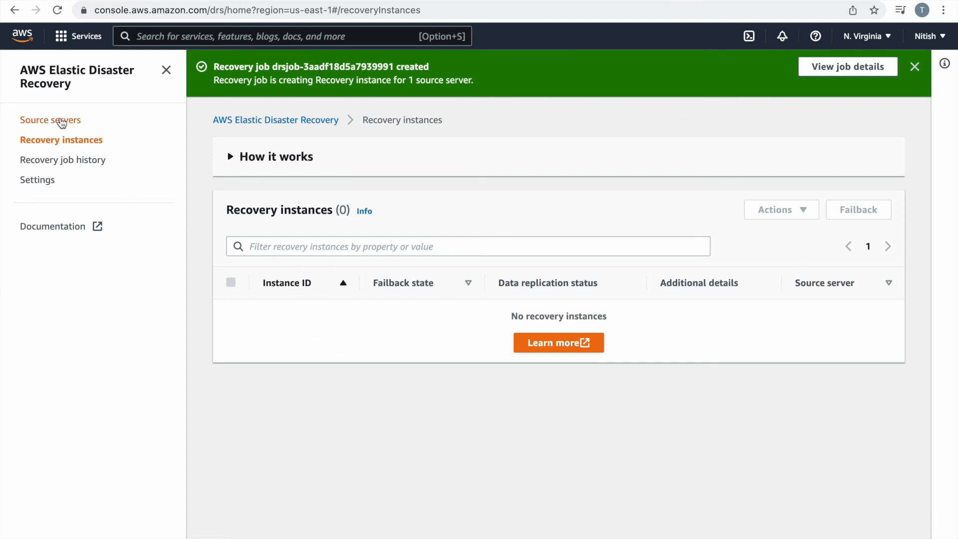
Refresh EC2 Instances and check DRS source servers and recovery instances until the Conversion Server is Stopped.
left_click(61, 123)
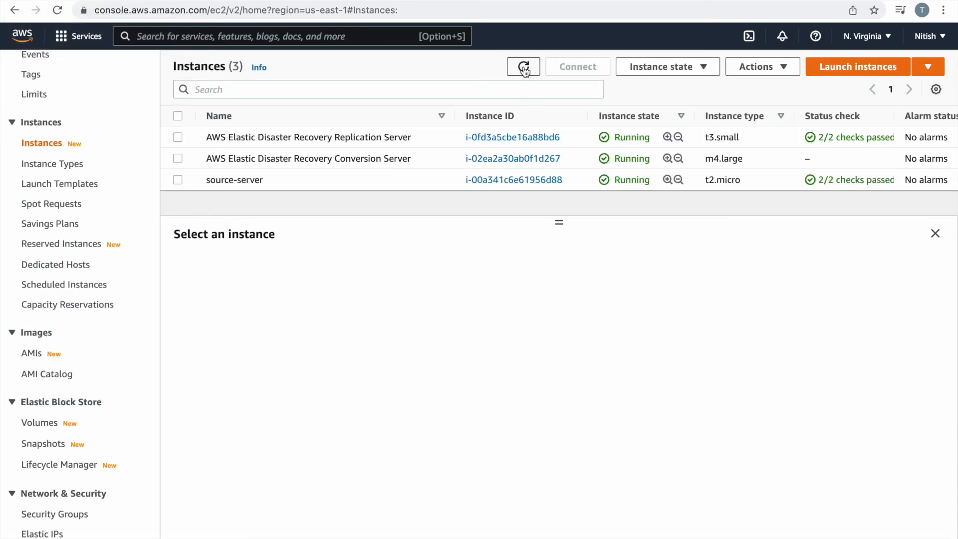
left_click(523, 66)
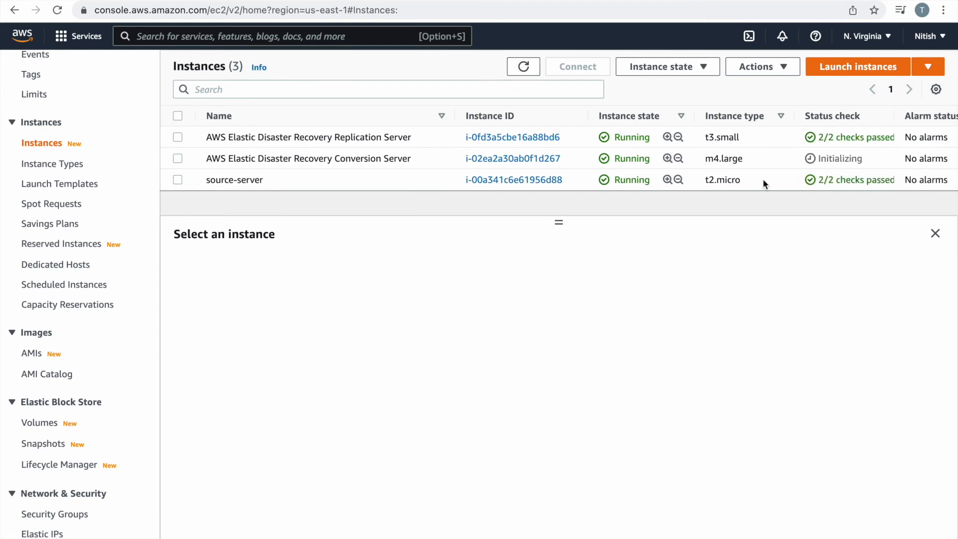
left_click(530, 68)
left_click(530, 70)
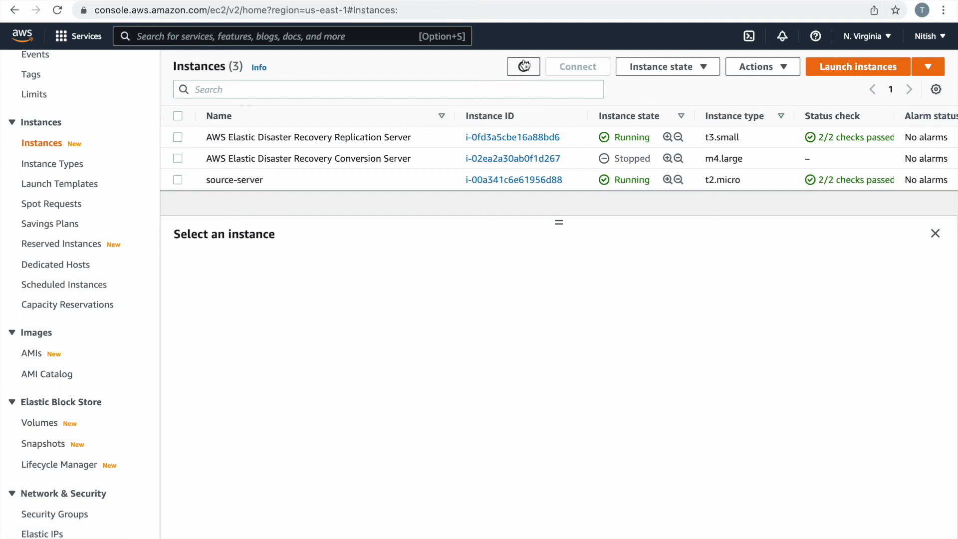
left_click(524, 65)
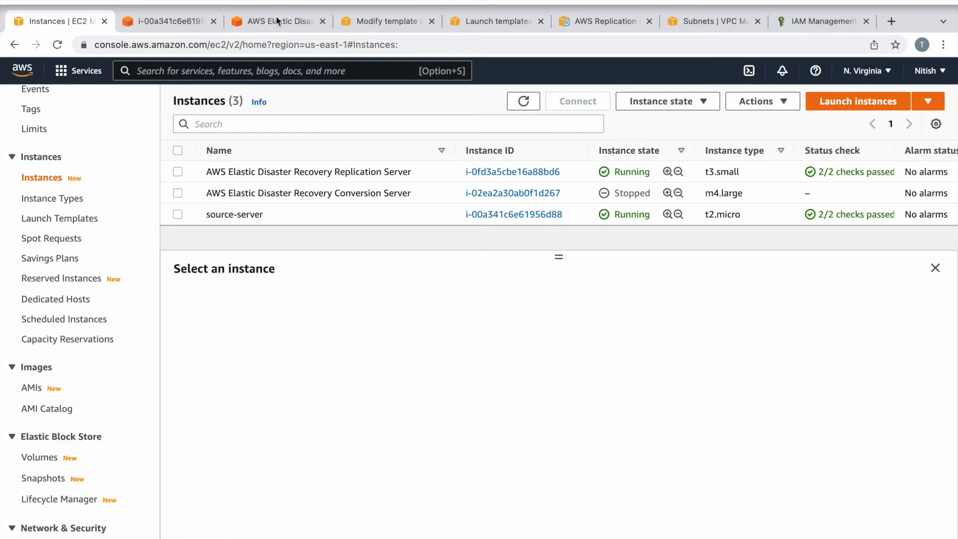
left_click(277, 21)
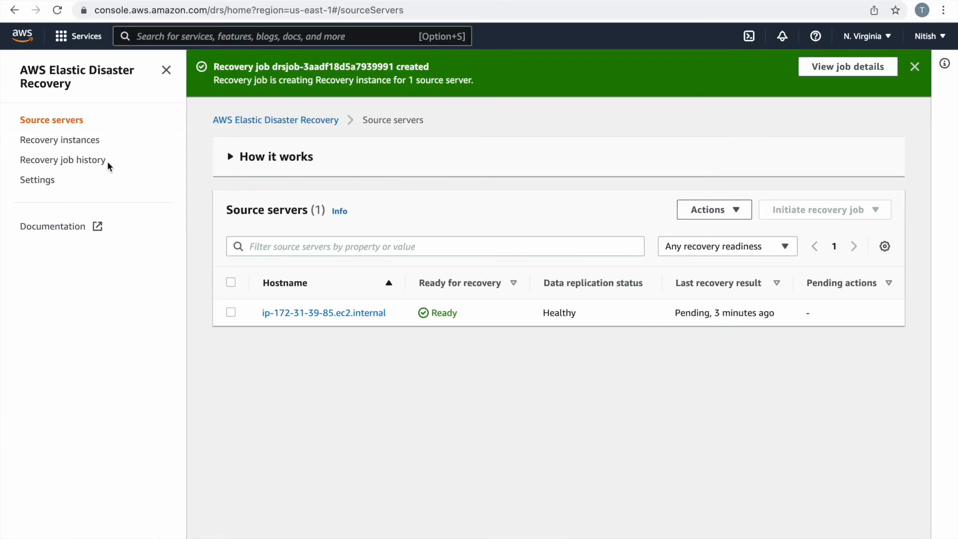
left_click(52, 141)
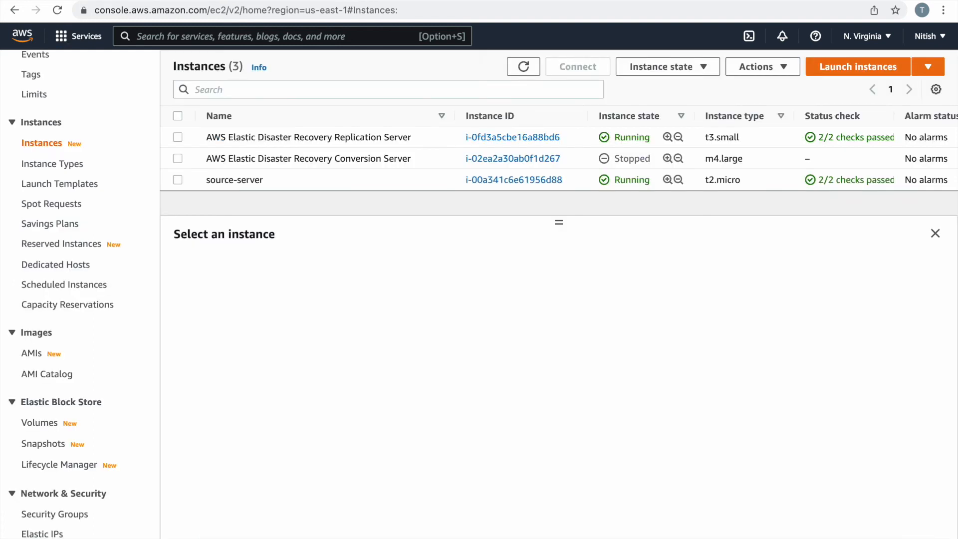
left_click(523, 69)
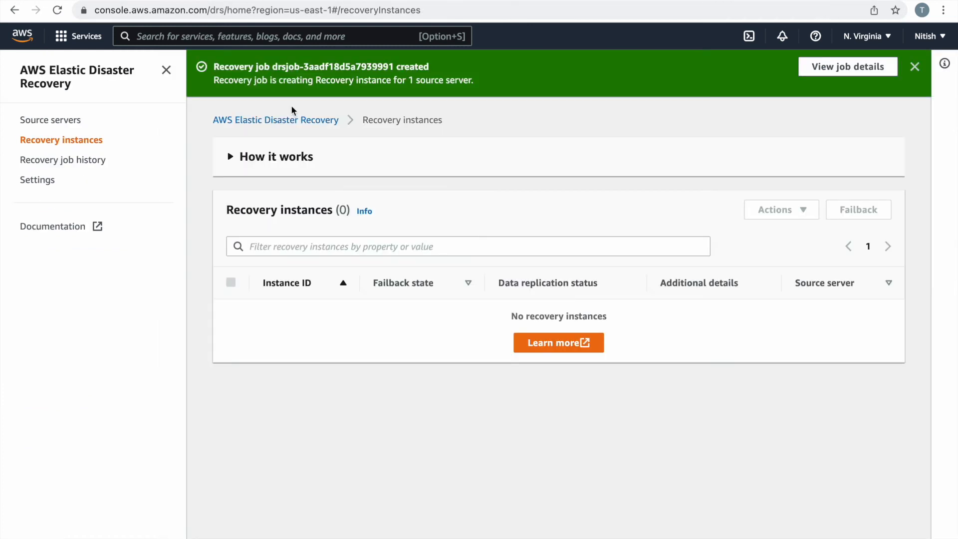
left_click(63, 121)
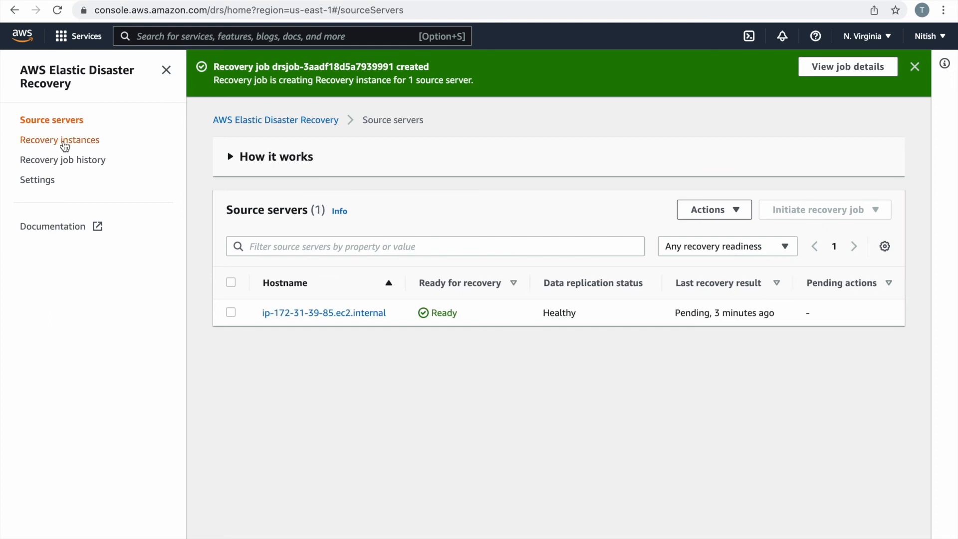
left_click(65, 145)
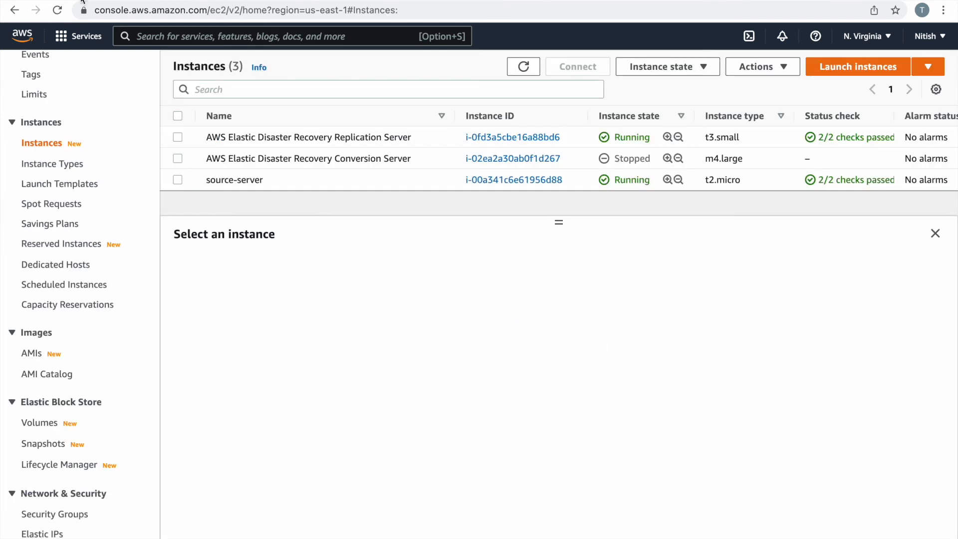
Verify in EC2 that the Conversion Server is terminated, recheck DRS recovery instances, then view Recovery job history.
left_click(520, 75)
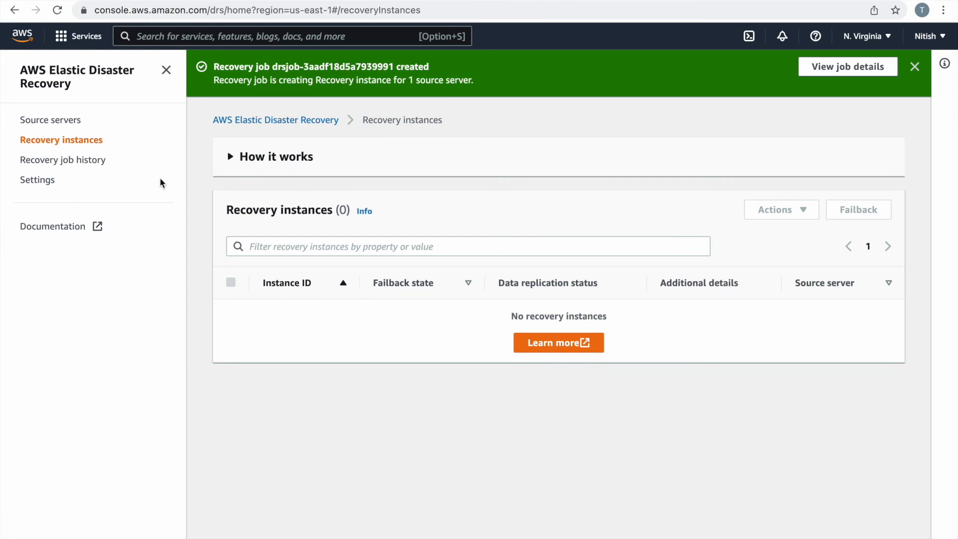
left_click(74, 122)
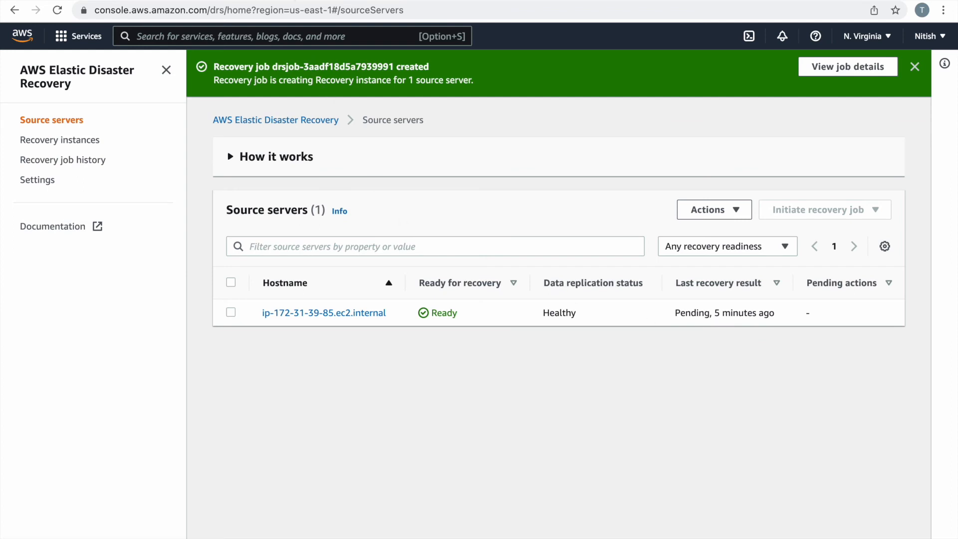
left_click(88, 0)
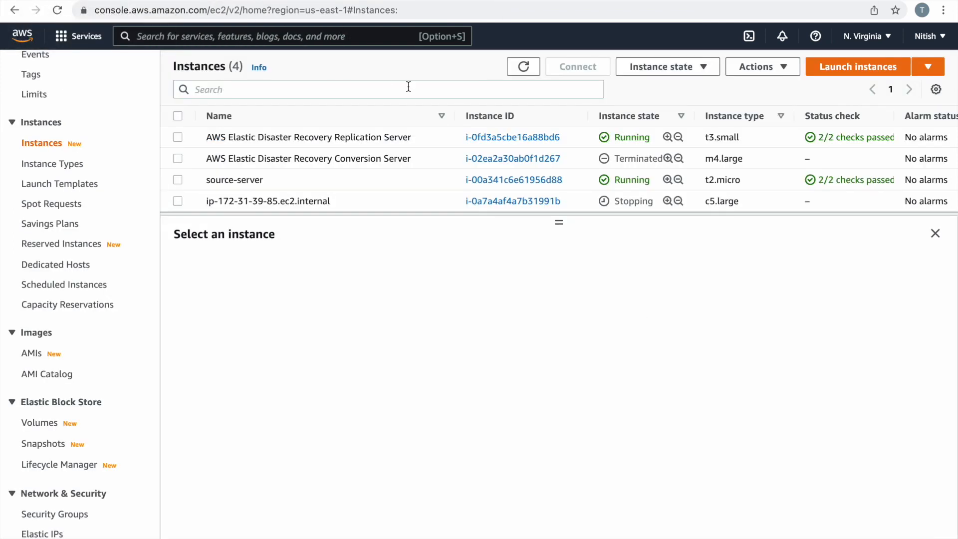
left_click(522, 64)
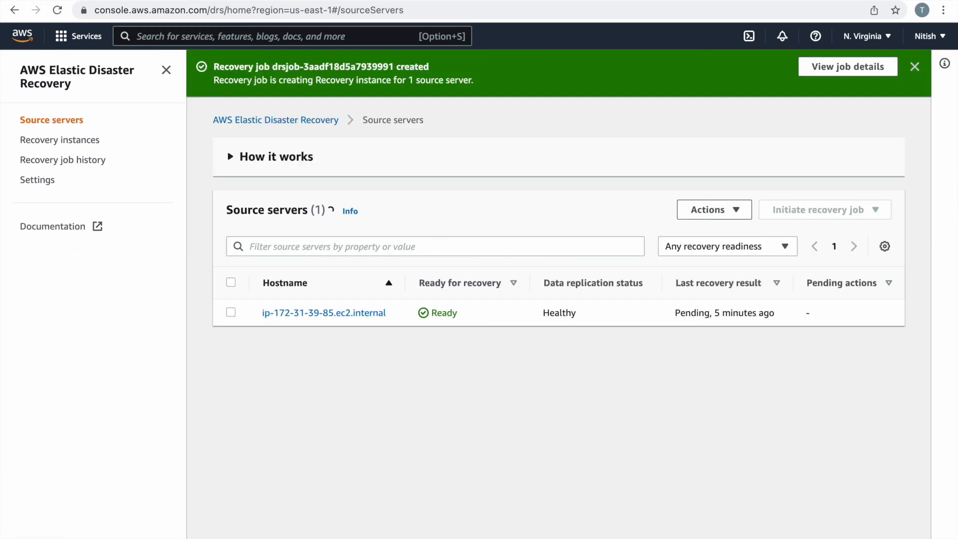
left_click(70, 145)
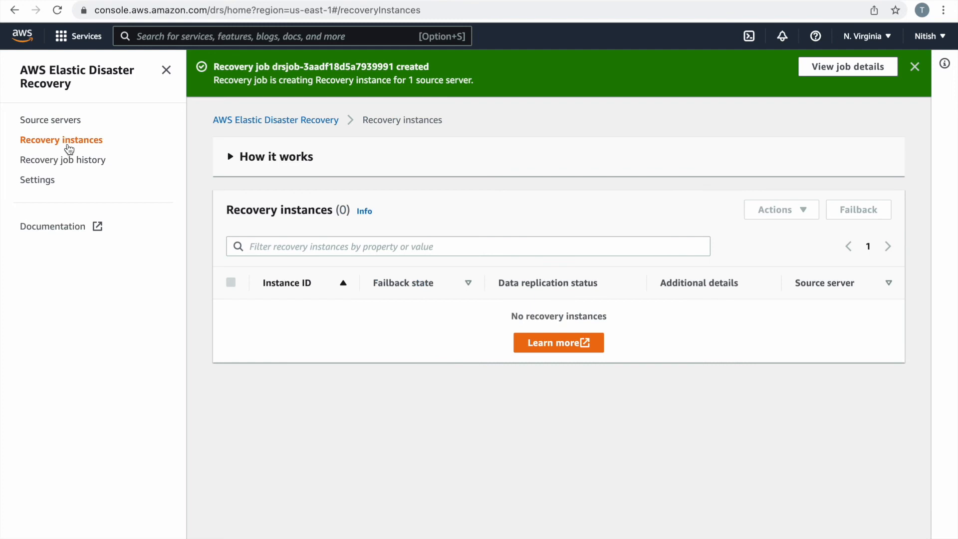
left_click(91, 162)
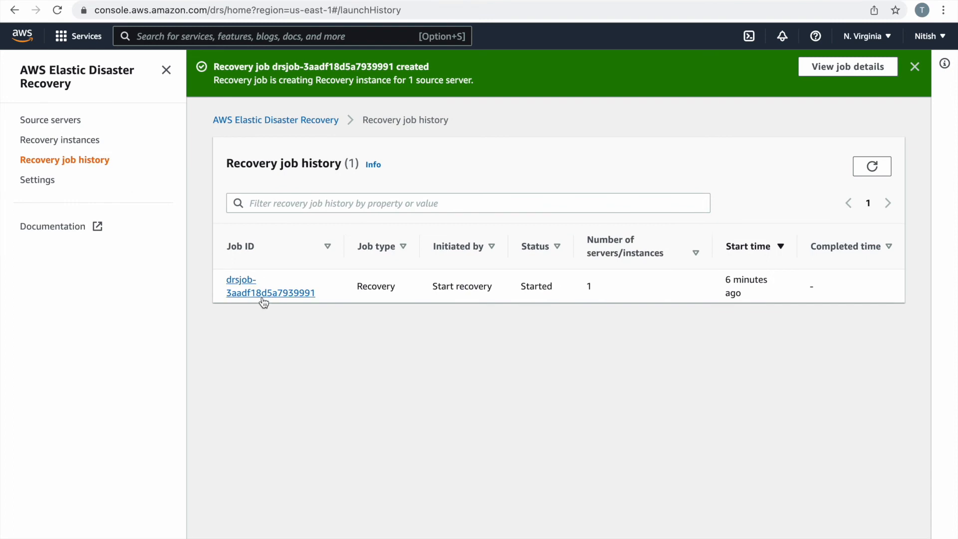
Read the recovery job log until the recovery instance launches, checking EC2 and Recovery instances.
left_click(263, 296)
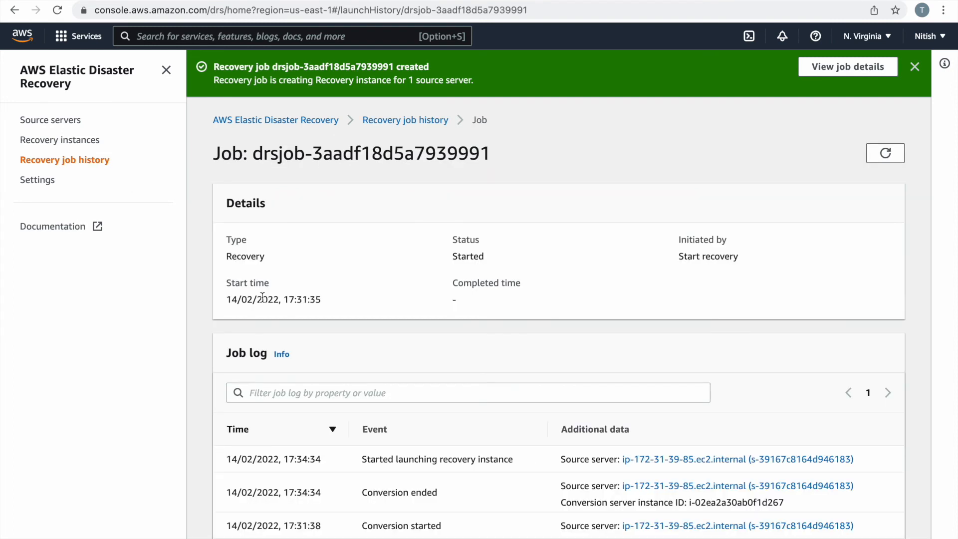
scroll(262, 298, "down", 3)
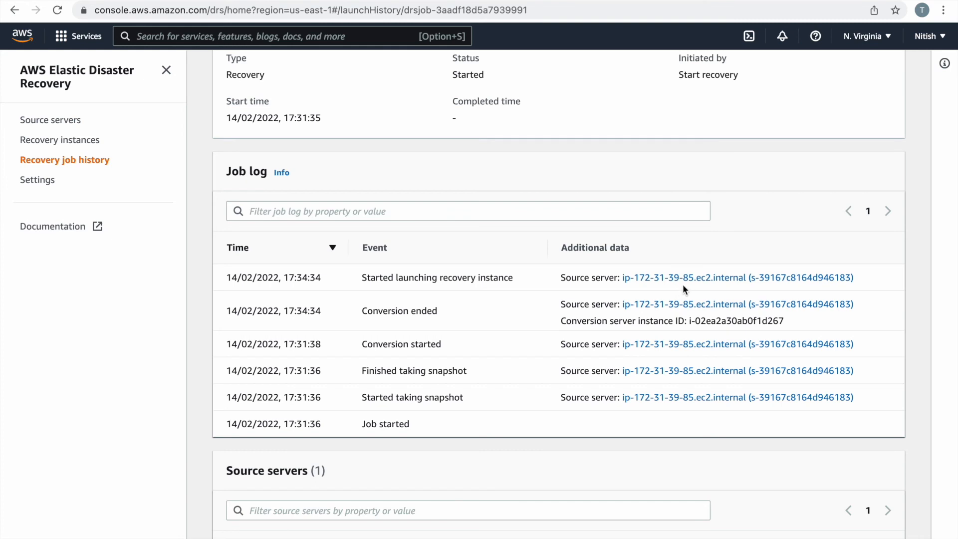
left_click(95, 1)
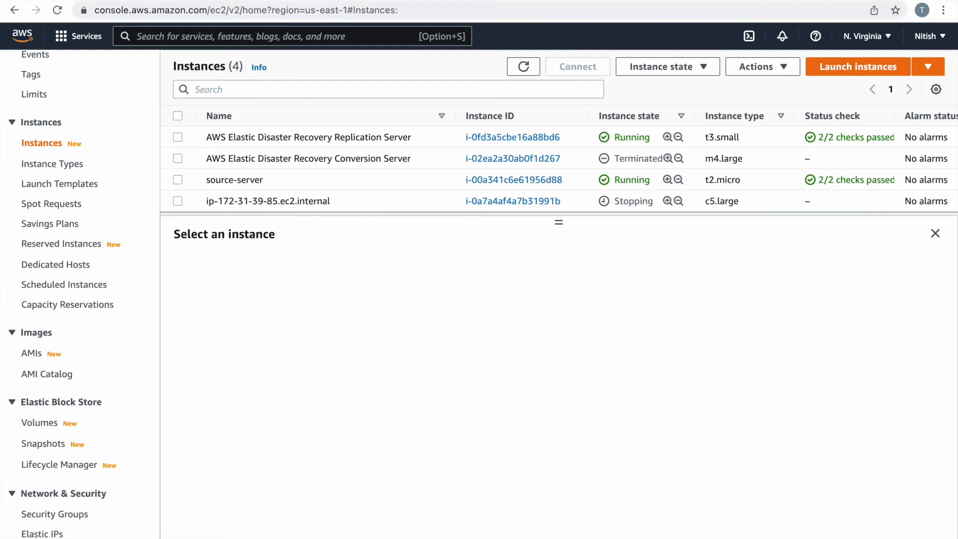
key("ctrl+Tab")
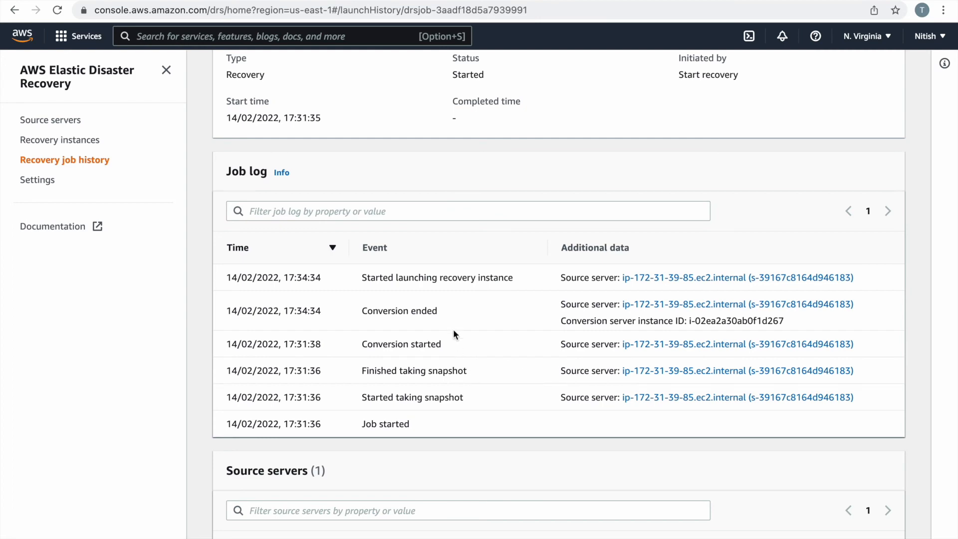
scroll(460, 346, "up", 5)
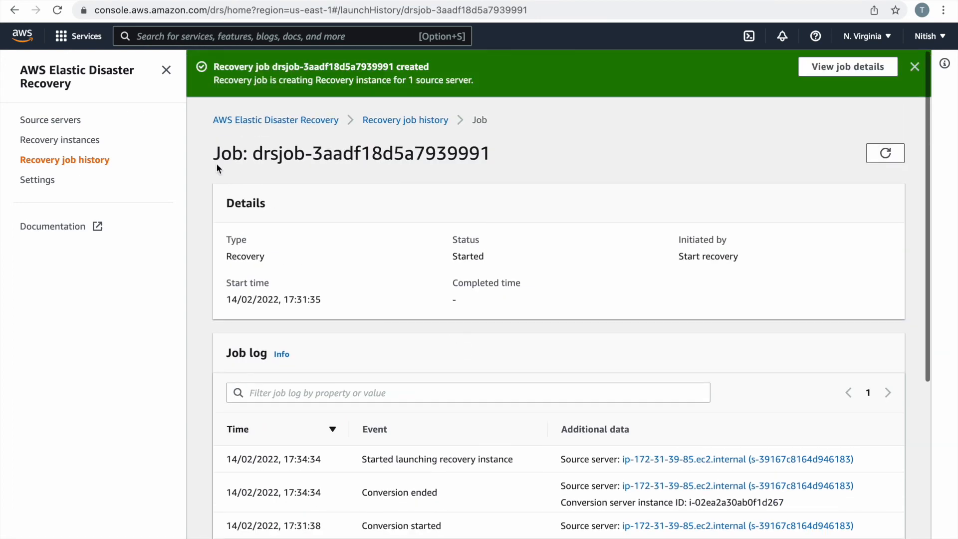
left_click(70, 141)
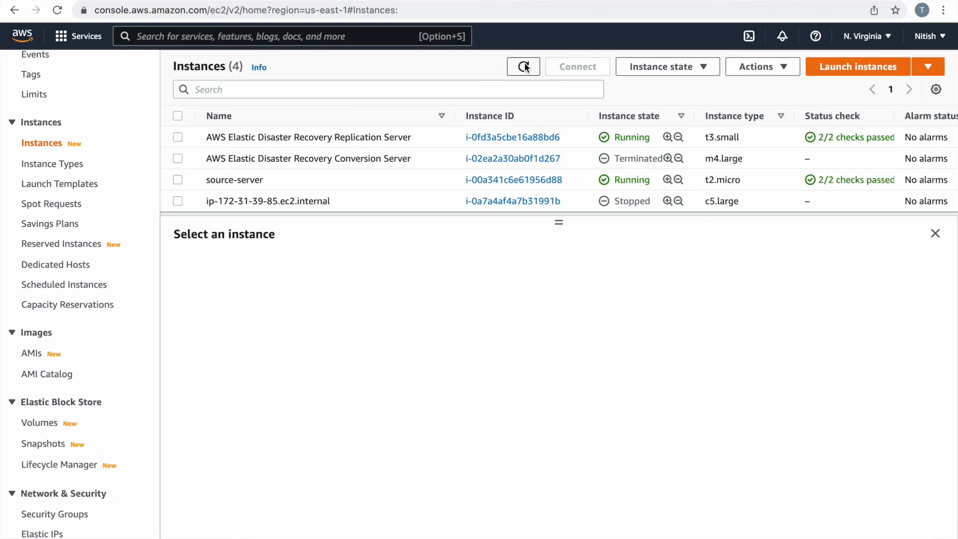
left_click(524, 66)
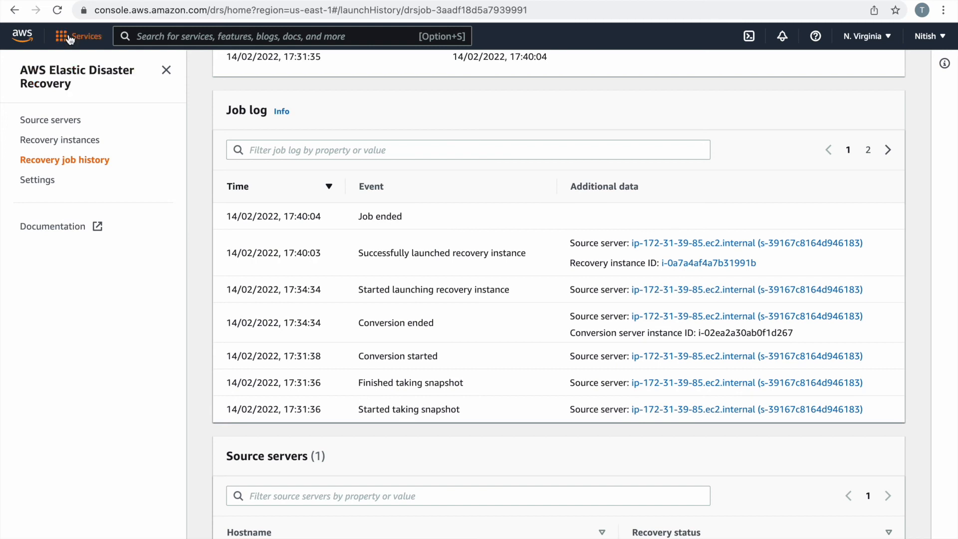
key("ctrl+shift+Tab")
Inspect the new running recovery instance in EC2, then return to the DRS Recovery instances list.
left_click(59, 140)
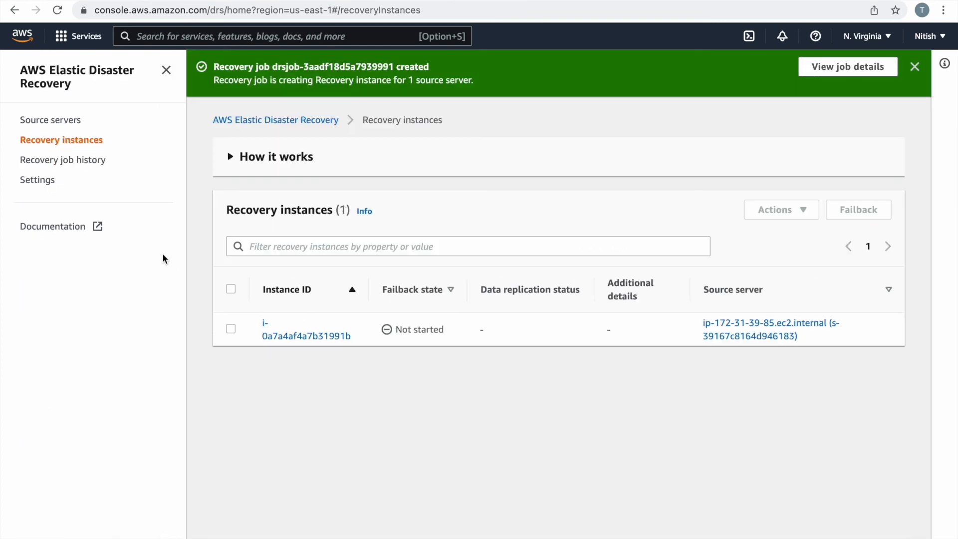
left_click(60, 122)
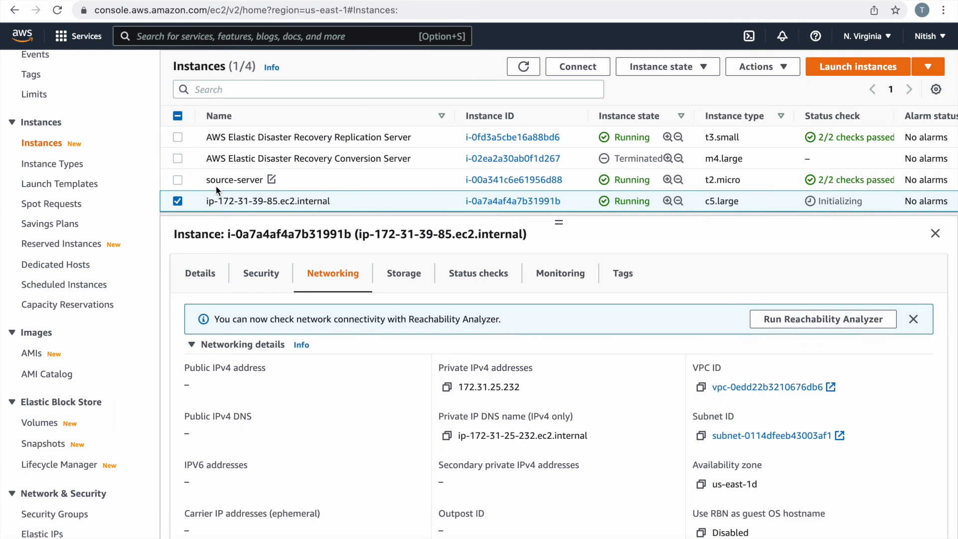
left_click(185, 0)
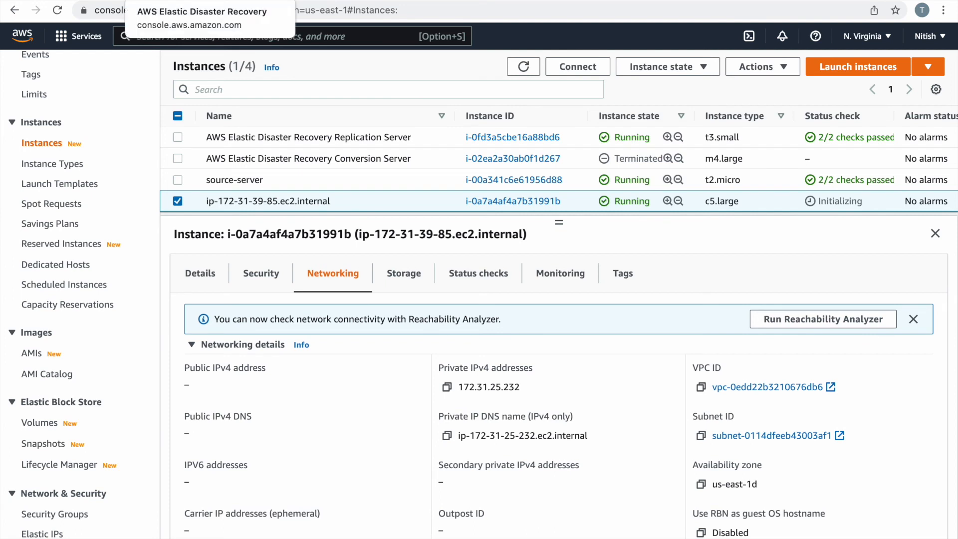
left_click(199, 0)
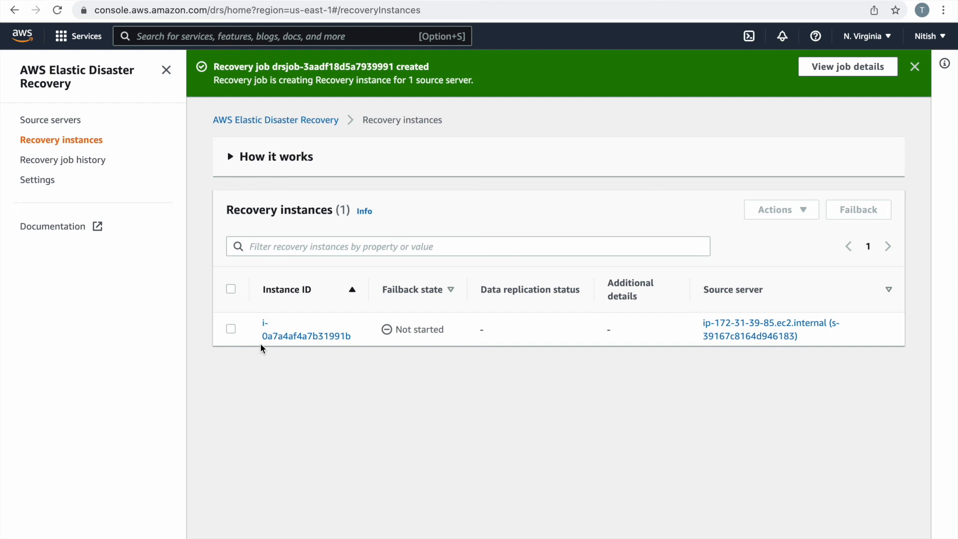
Disconnect the recovery instance from AWS in Elastic Disaster Recovery.
mouse_move(54, 6)
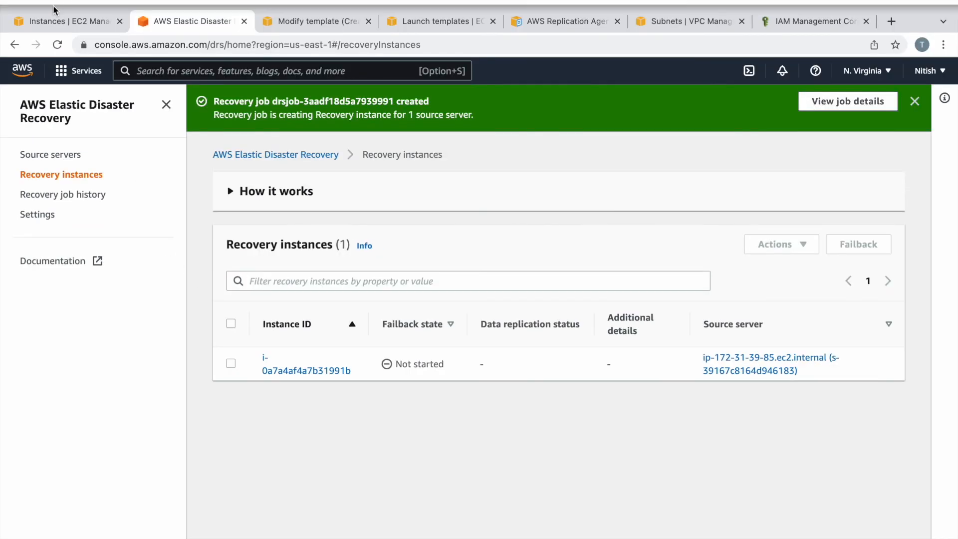
left_click(53, 20)
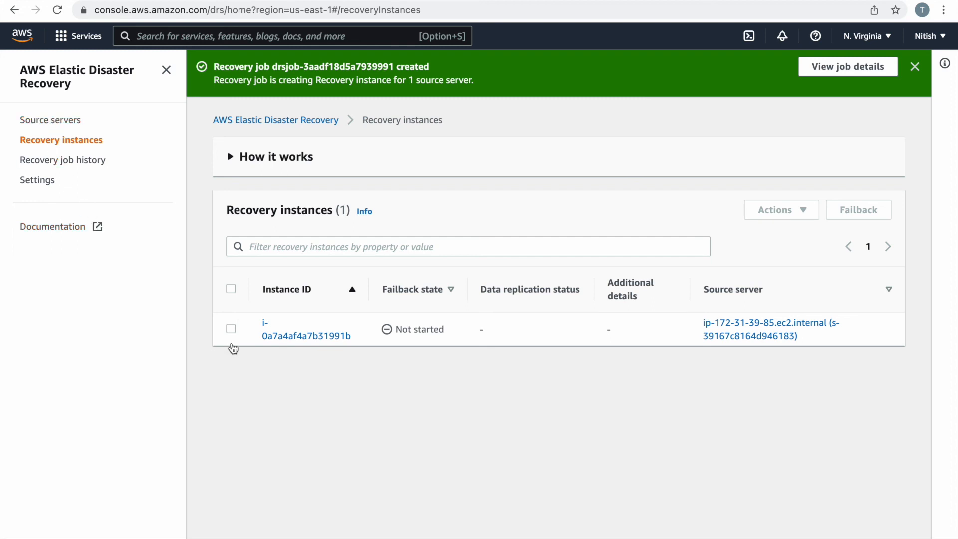
left_click(231, 330)
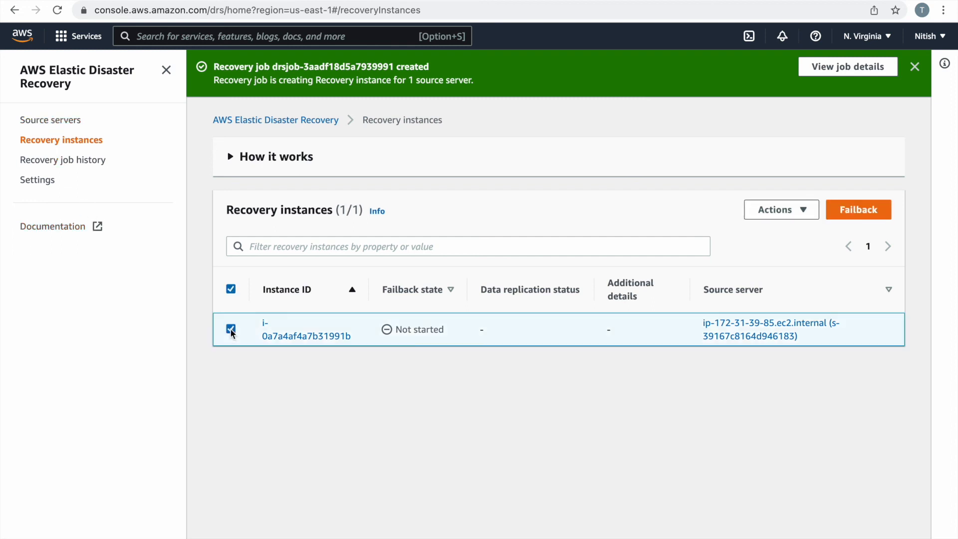
left_click(793, 213)
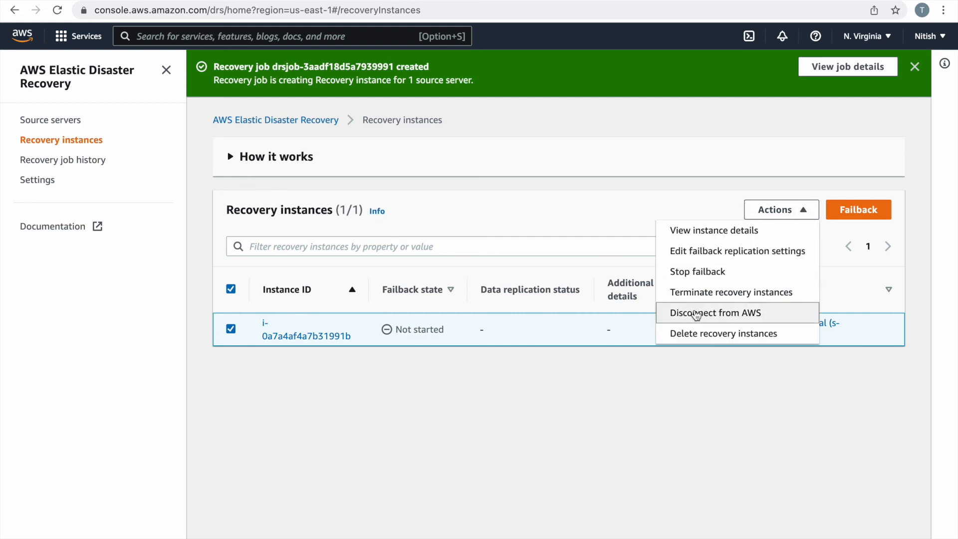
left_click(724, 314)
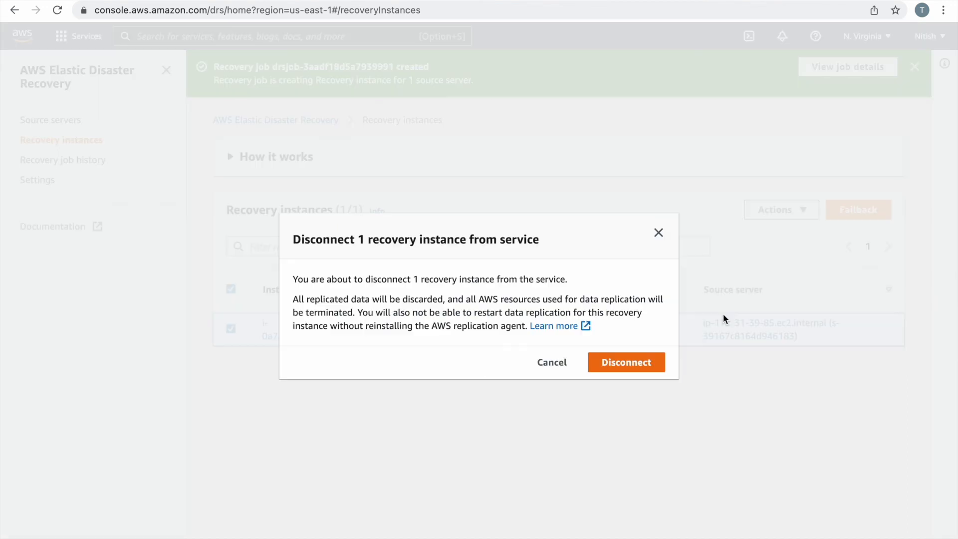
left_click(625, 363)
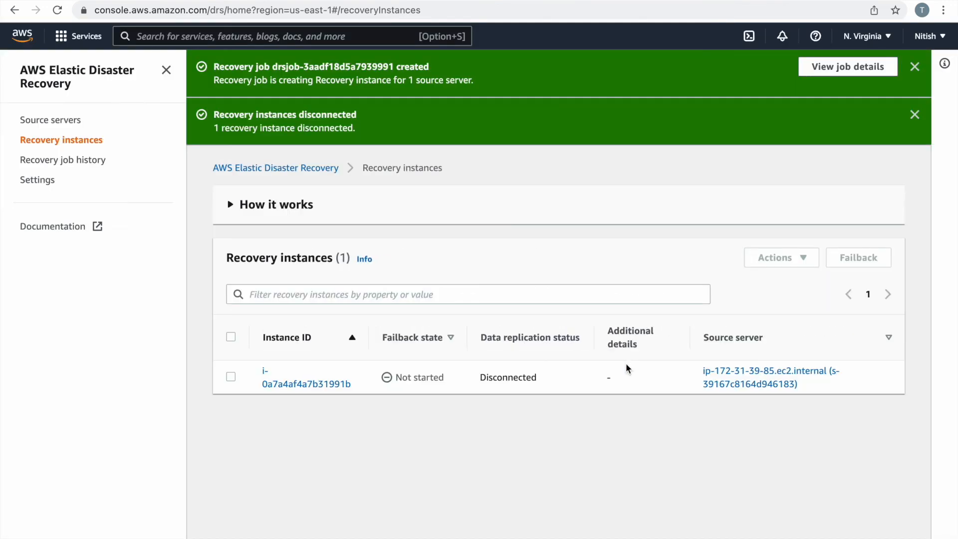
Delete the disconnected recovery instance from the DRS recovery instances list.
left_click(245, 387)
left_click(781, 258)
left_click(752, 381)
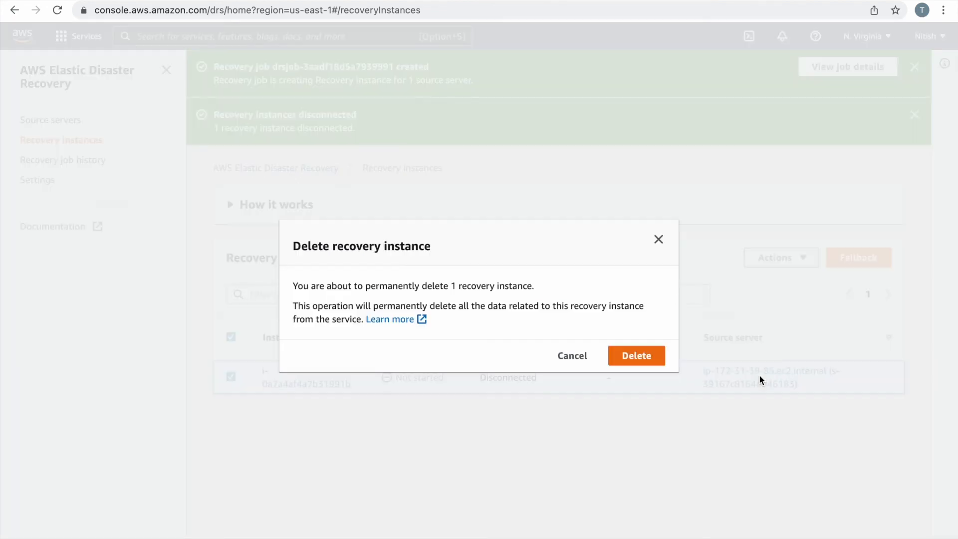
left_click(640, 356)
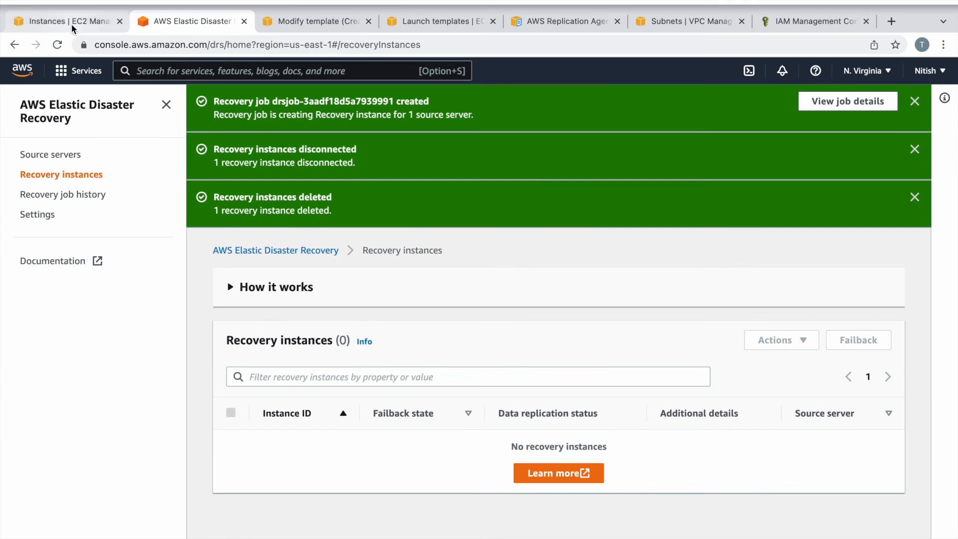
left_click(70, 23)
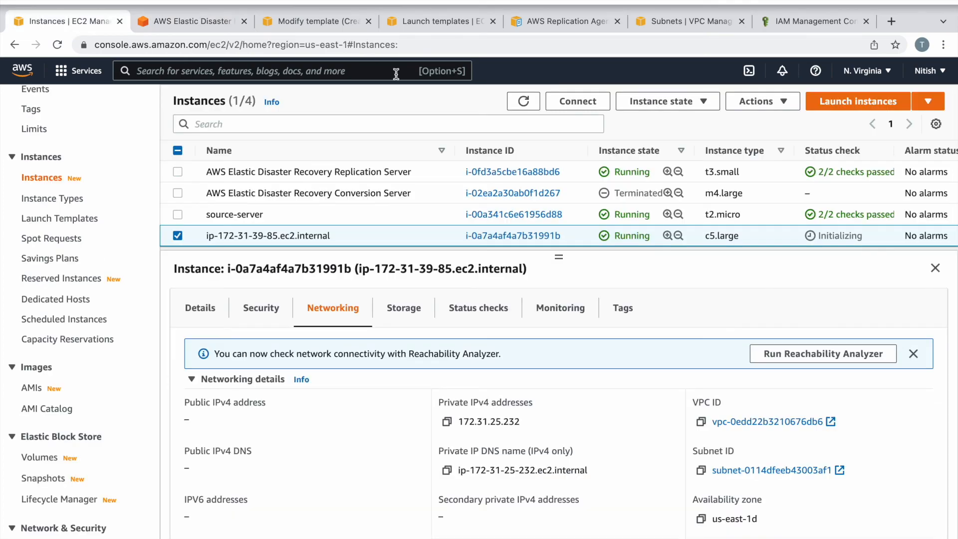
Refresh EC2 Instances to review ip-172-31-39-85.ec2.internal, then return to DRS Source servers.
left_click(526, 72)
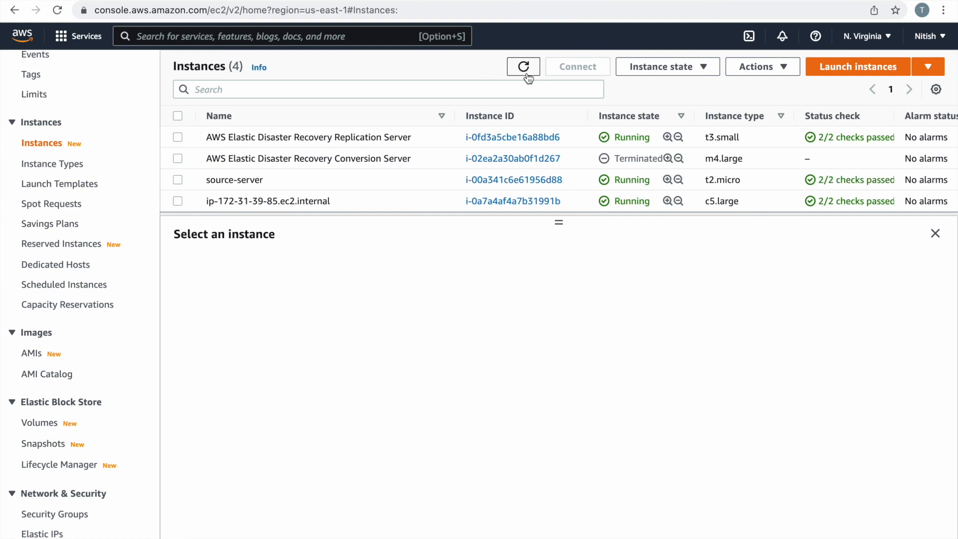
left_click(178, 201)
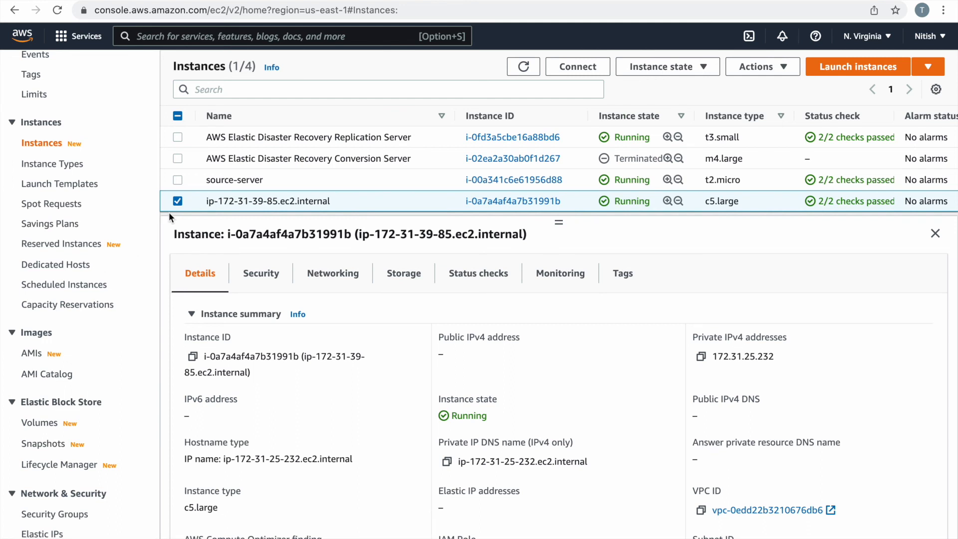
left_click(178, 201)
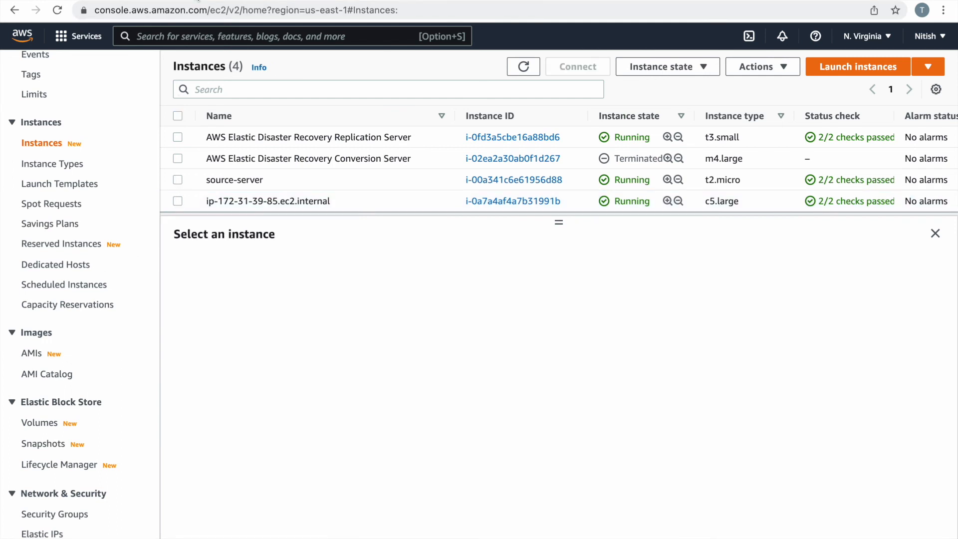
left_click(198, 2)
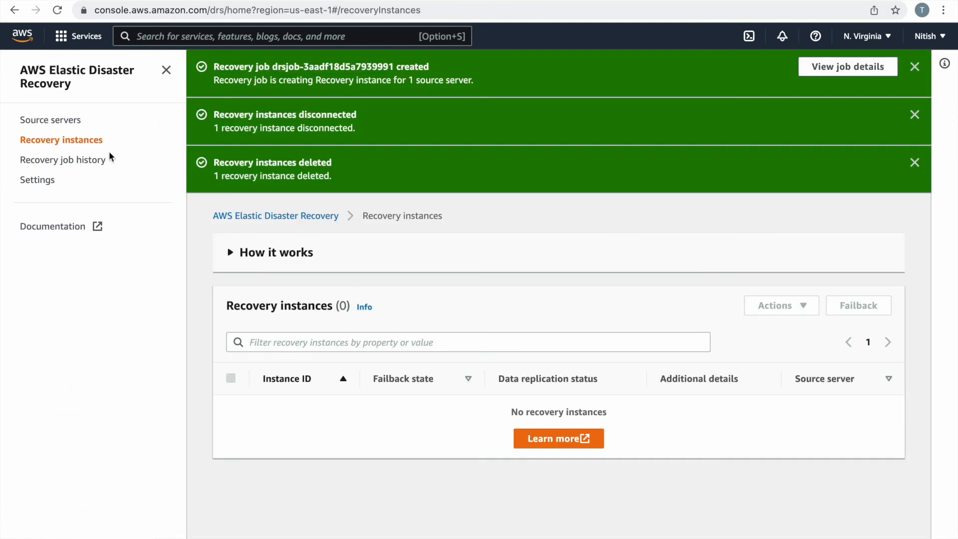
left_click(65, 127)
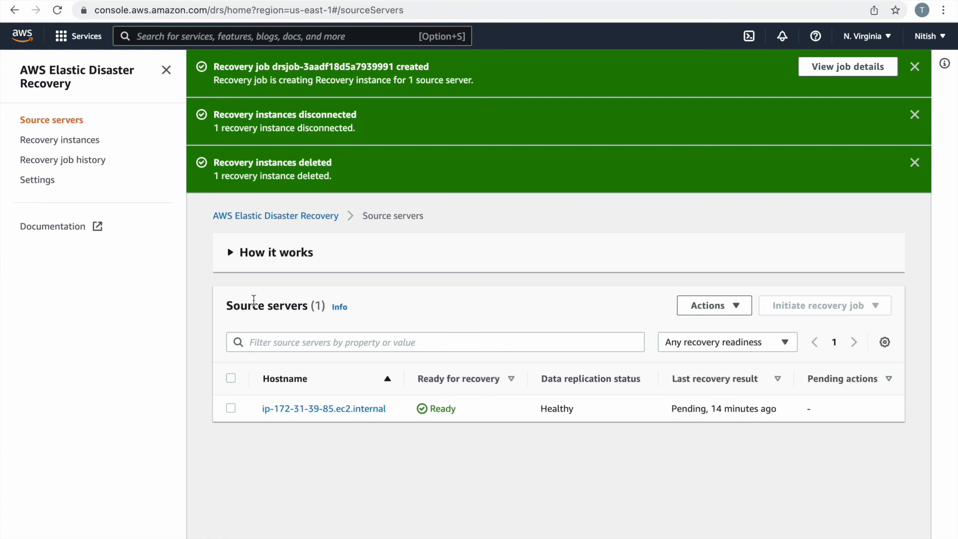
Disconnect the ip-172-31-39-85.ec2.internal source server from AWS.
left_click(230, 410)
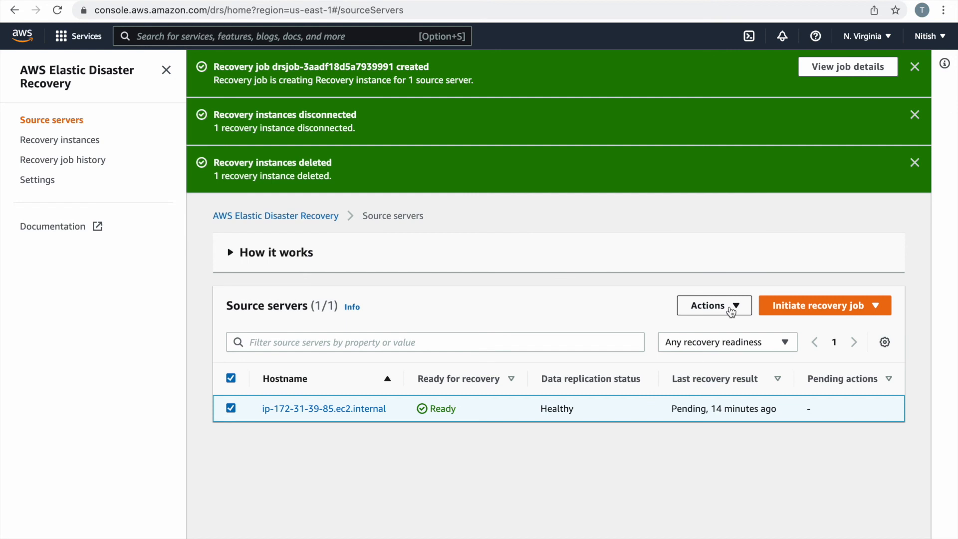
left_click(730, 310)
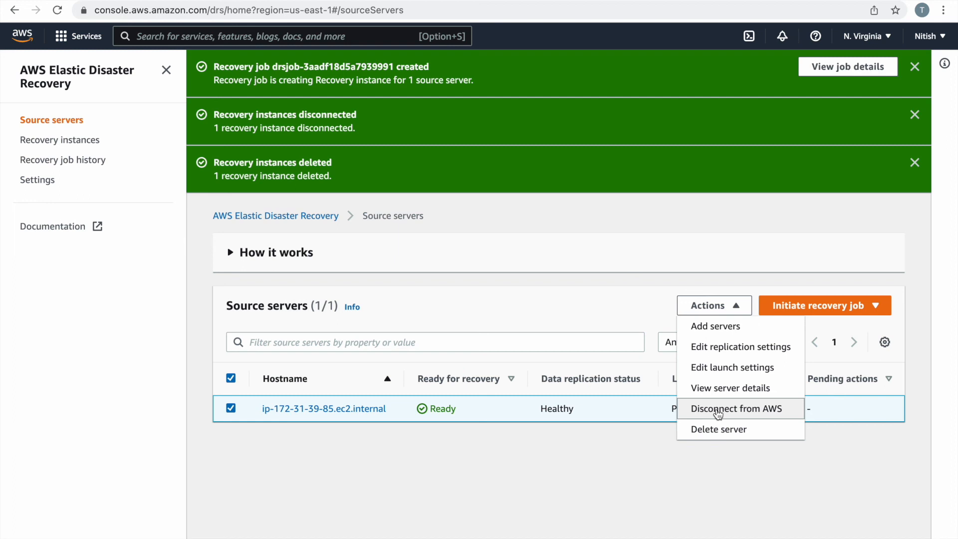
left_click(717, 413)
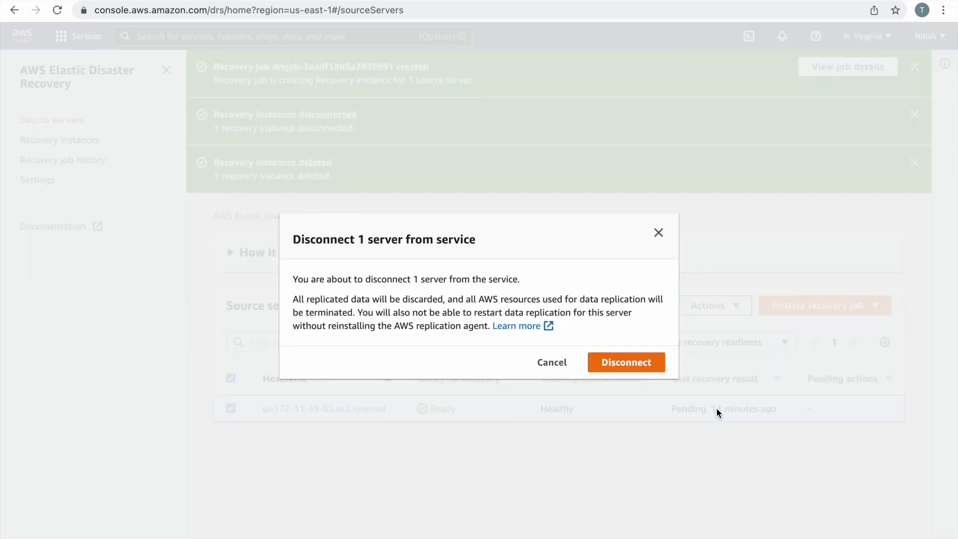
left_click(643, 370)
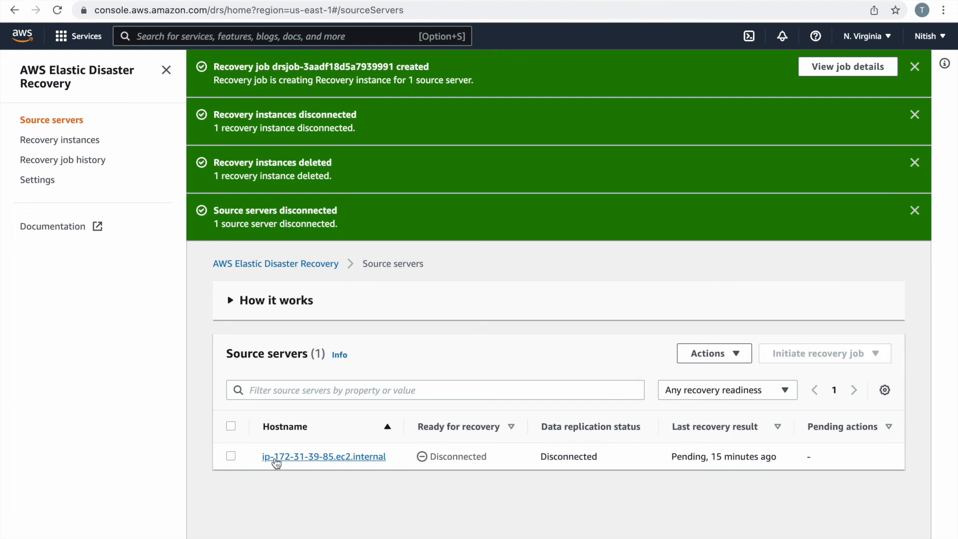
Permanently delete the disconnected source server.
left_click(231, 456)
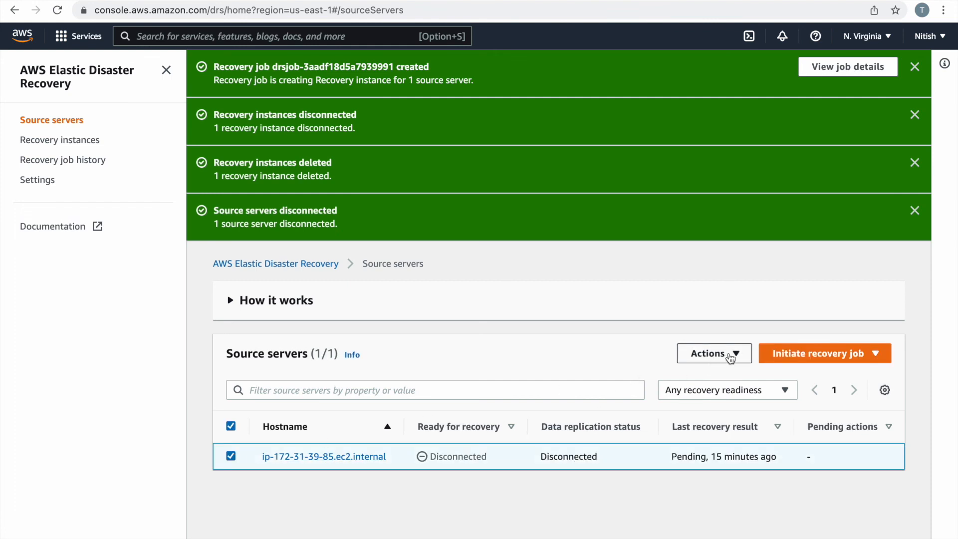
left_click(730, 355)
left_click(723, 476)
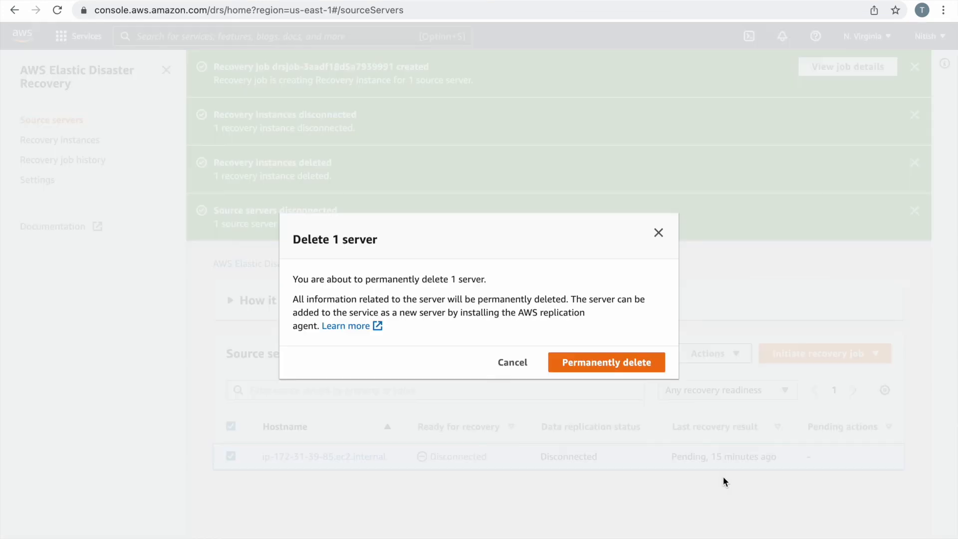
left_click(619, 366)
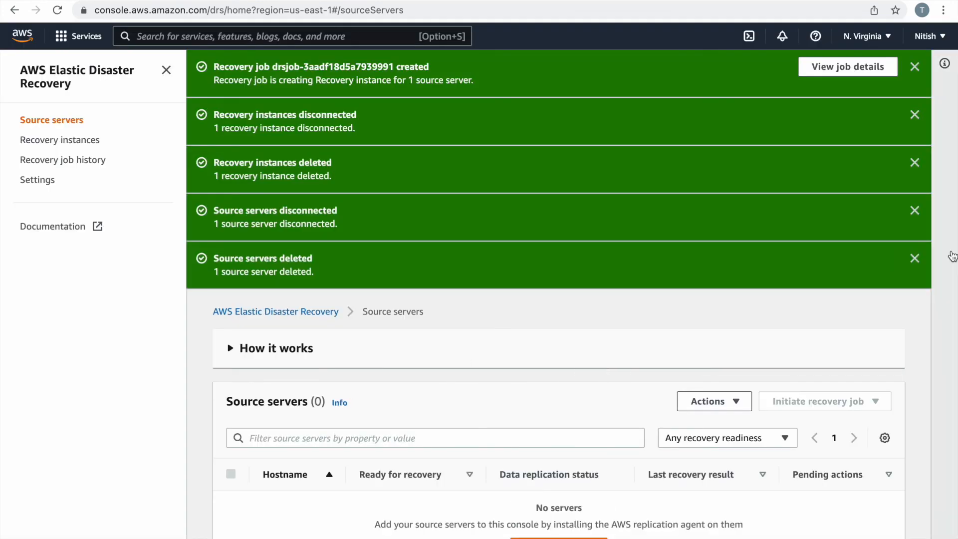
Dismiss all five green success notifications.
left_click(915, 258)
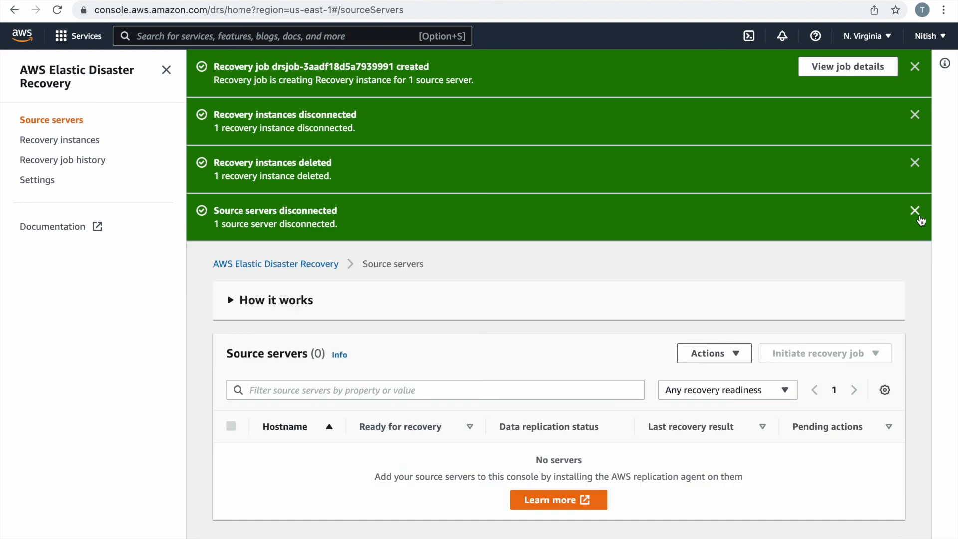
left_click(917, 213)
left_click(916, 165)
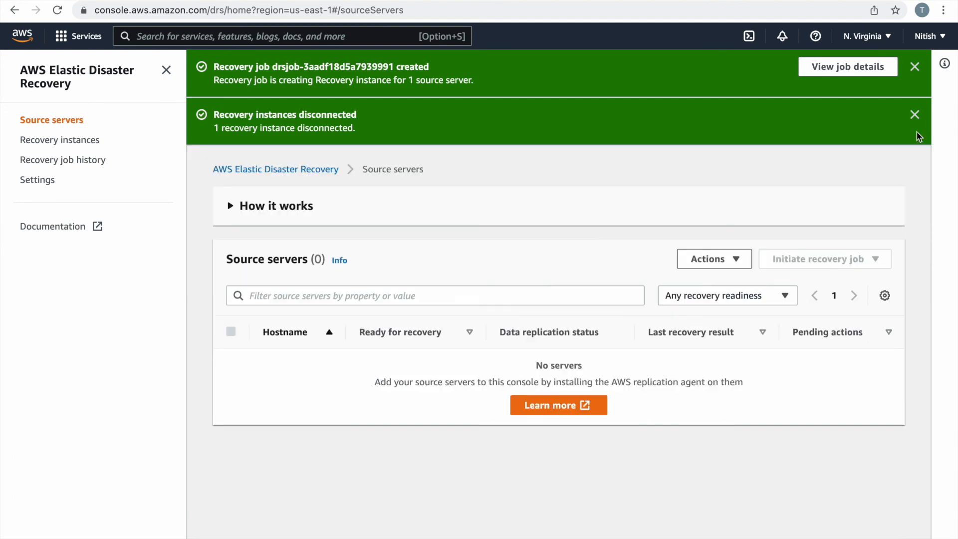
left_click(916, 116)
left_click(914, 67)
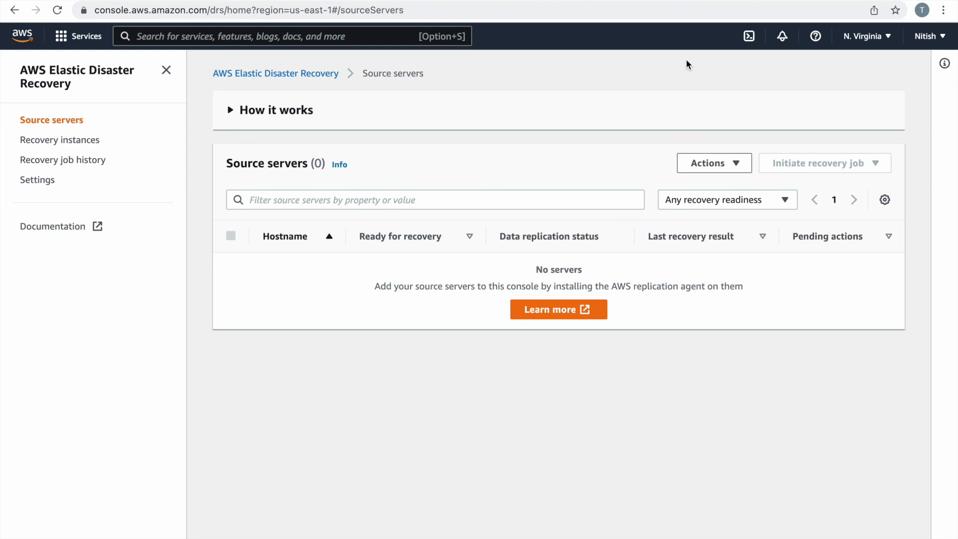
Confirm both the Recovery instances and Source servers lists in DRS are empty.
left_click(63, 138)
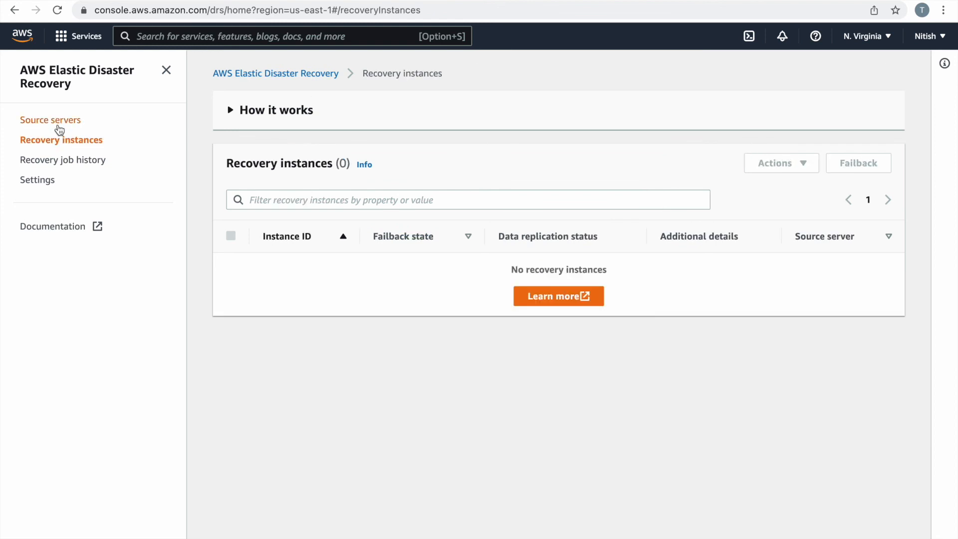
left_click(58, 126)
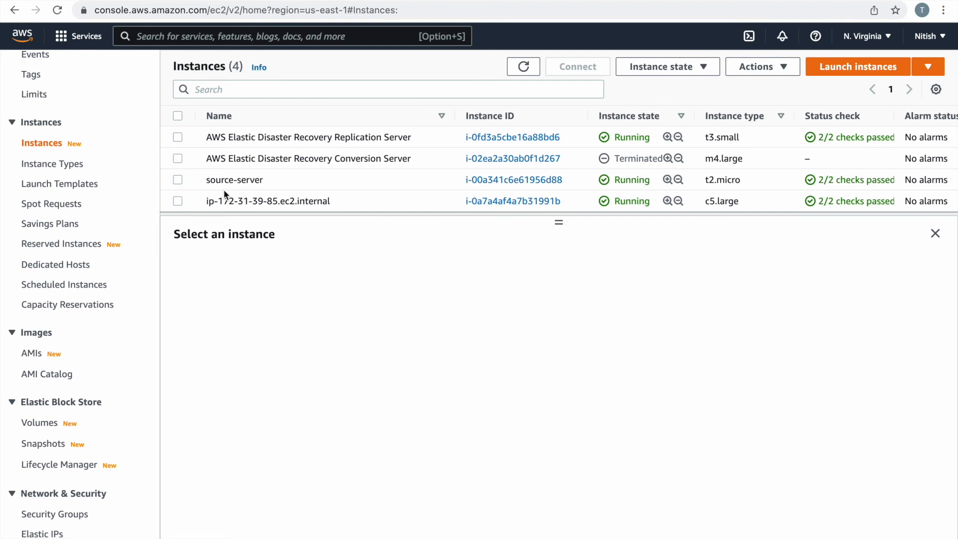
Terminate the AWS Elastic Disaster Recovery Replication Server instance.
left_click(177, 137)
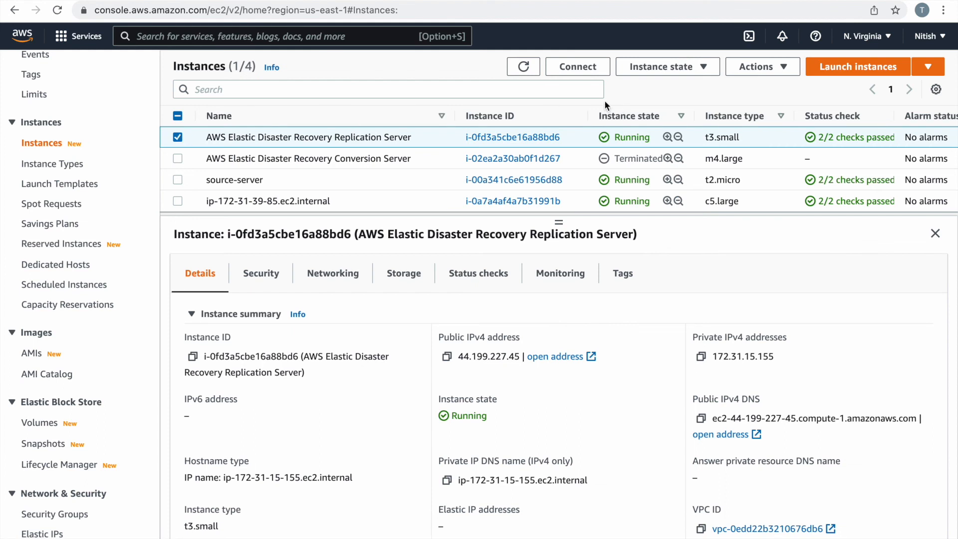
left_click(691, 74)
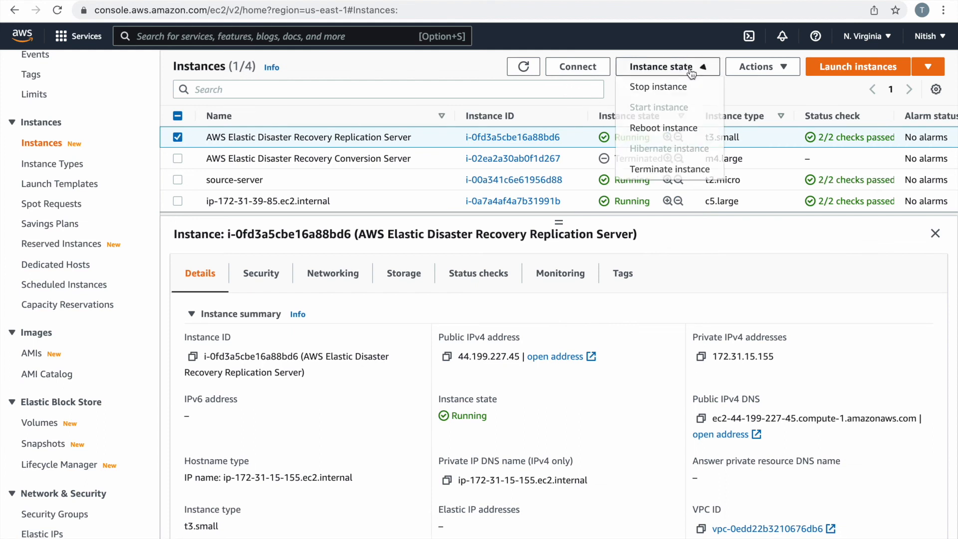
left_click(668, 168)
left_click(707, 450)
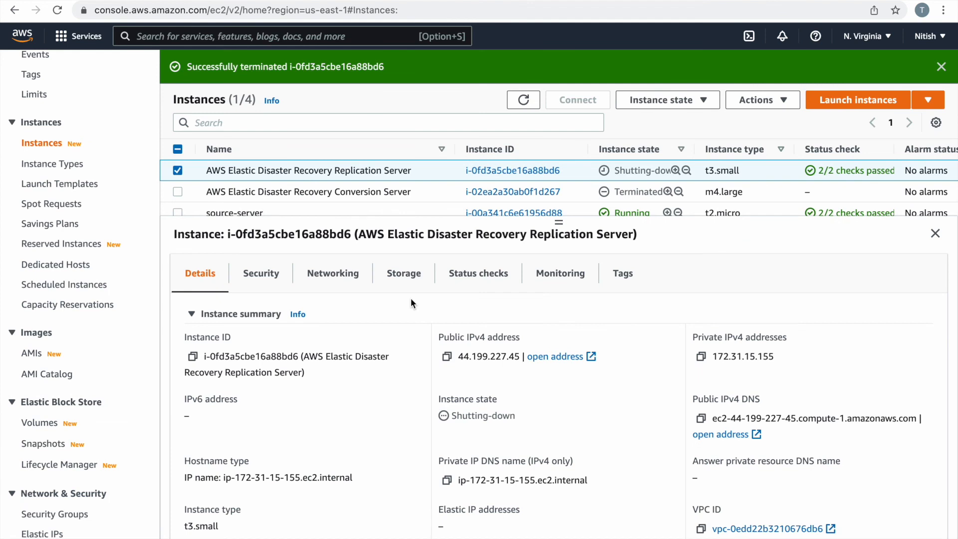
Terminate the ip-172-31-39-85.ec2.internal instance.
scroll(369, 179, "down", 2)
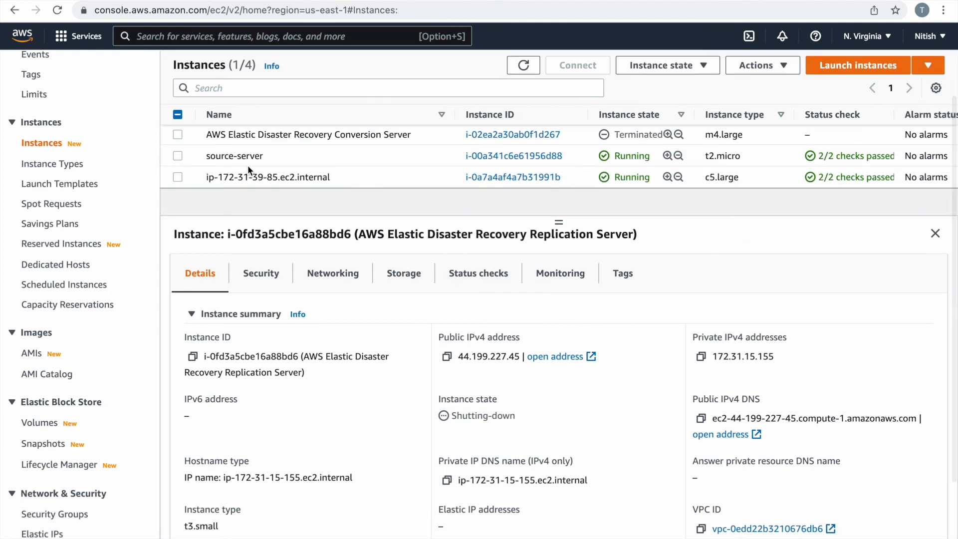
left_click(178, 177)
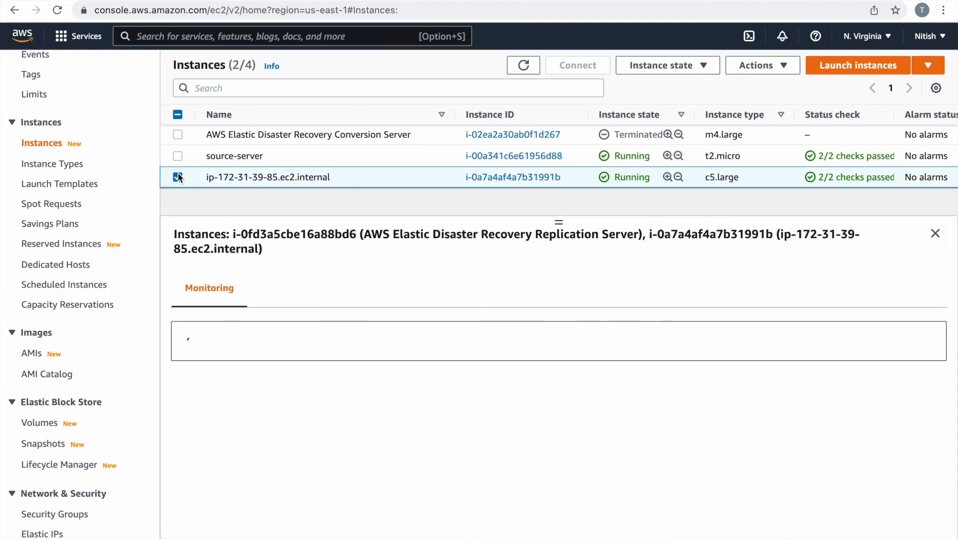
scroll(181, 167, "up", 2)
left_click(178, 159)
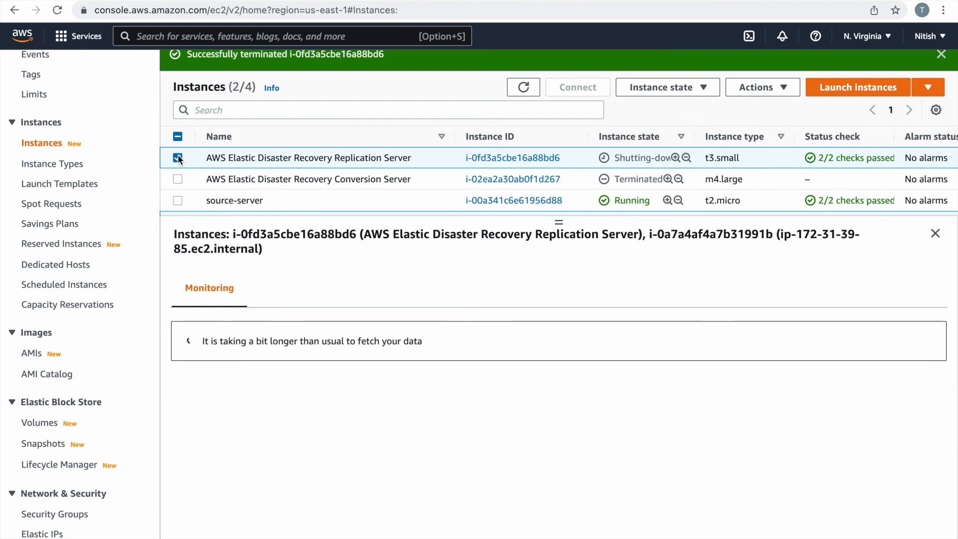
left_click(683, 93)
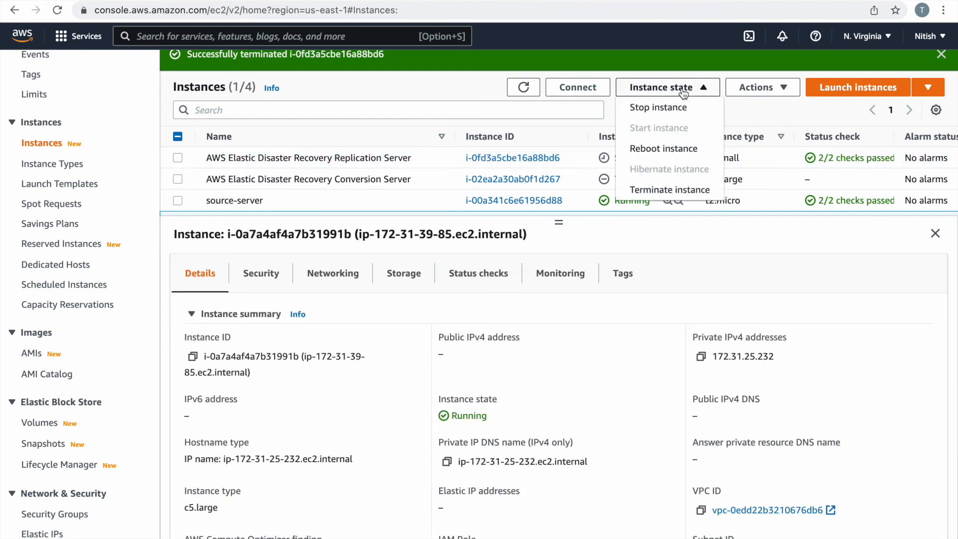
left_click(660, 188)
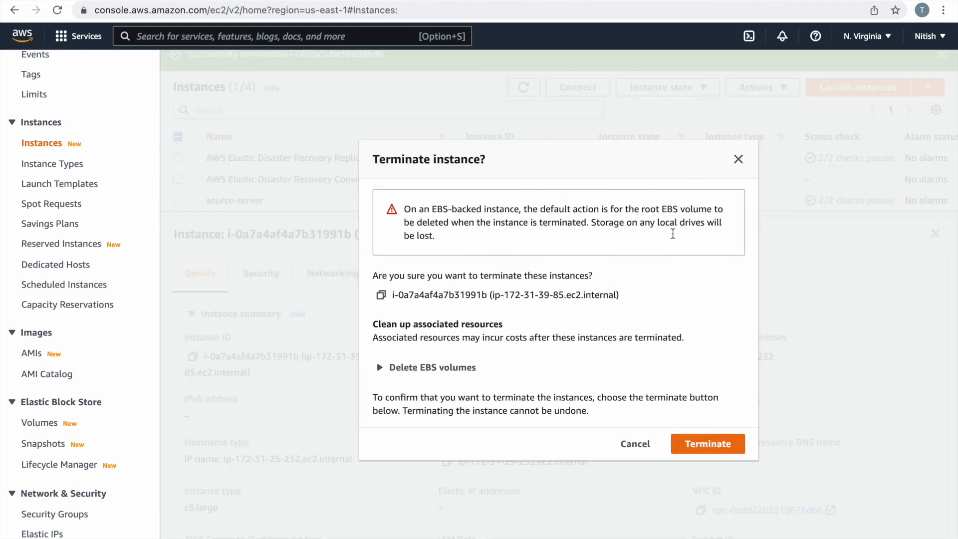
left_click(707, 444)
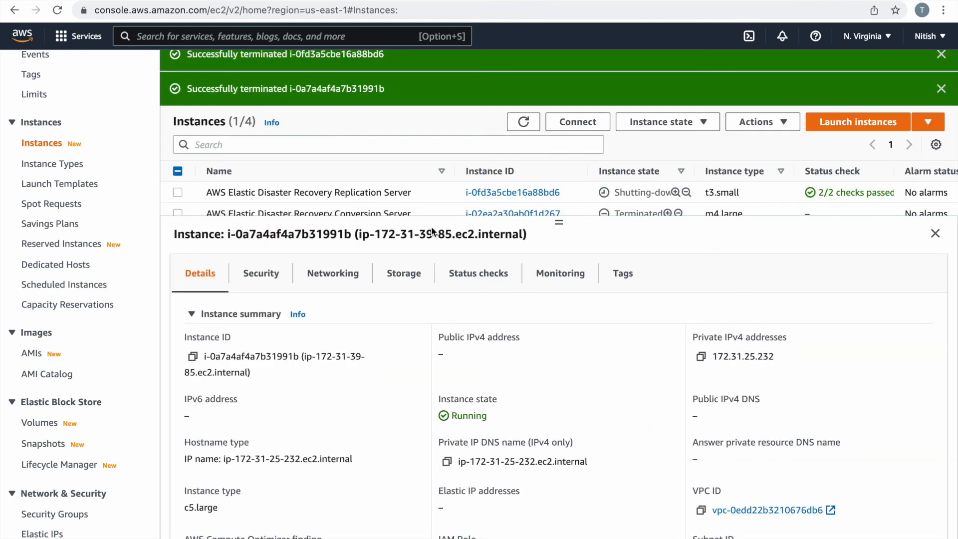
Terminate the source-server instance and refresh the Instances list to see it shutting down.
scroll(287, 176, "down", 3)
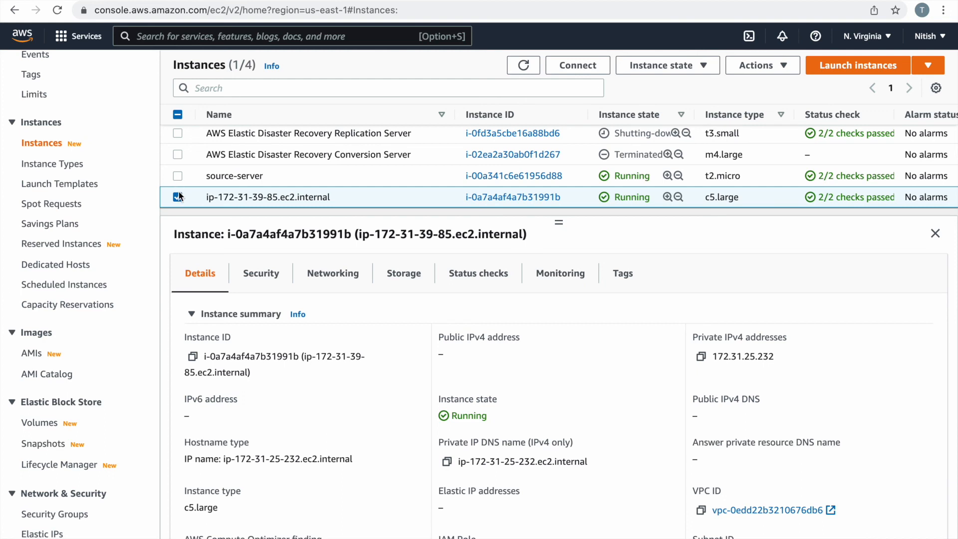
left_click(526, 68)
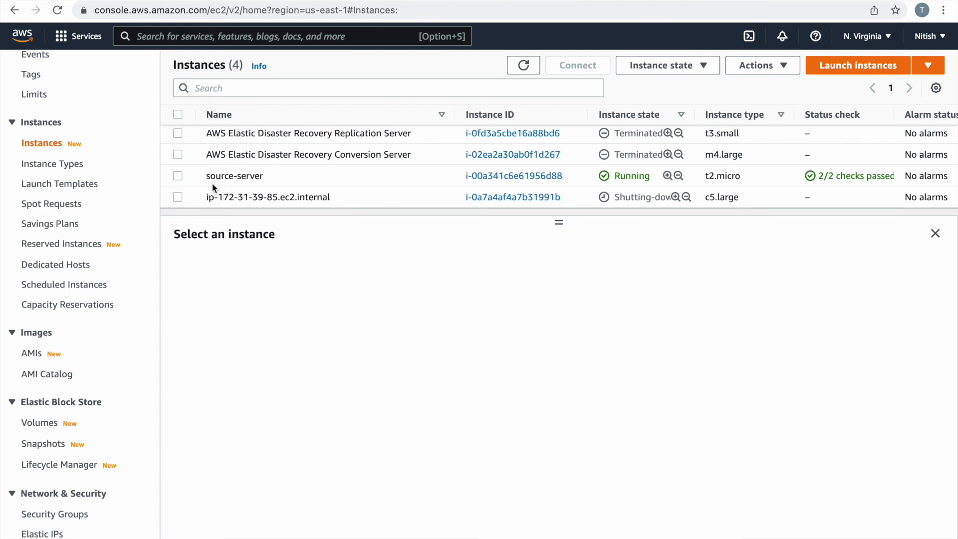
left_click(175, 175)
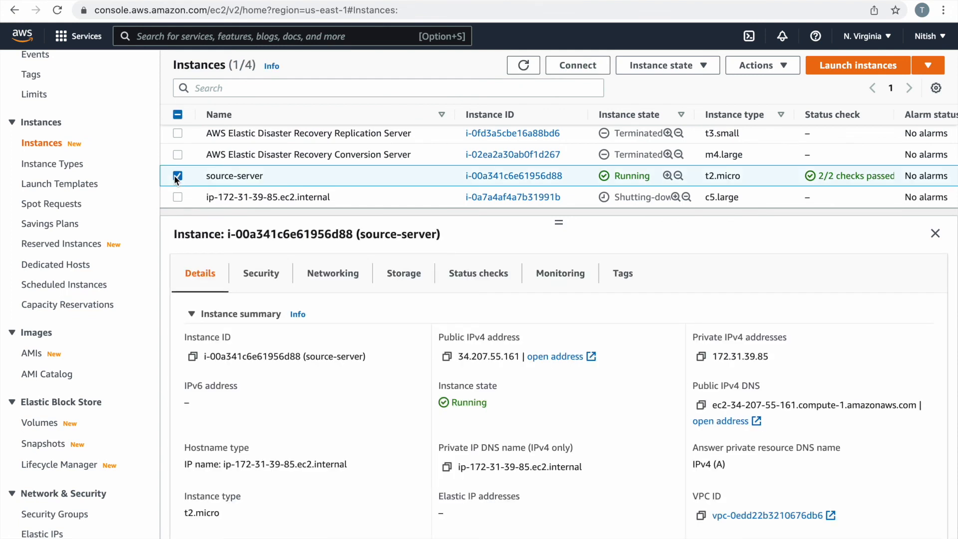
left_click(678, 70)
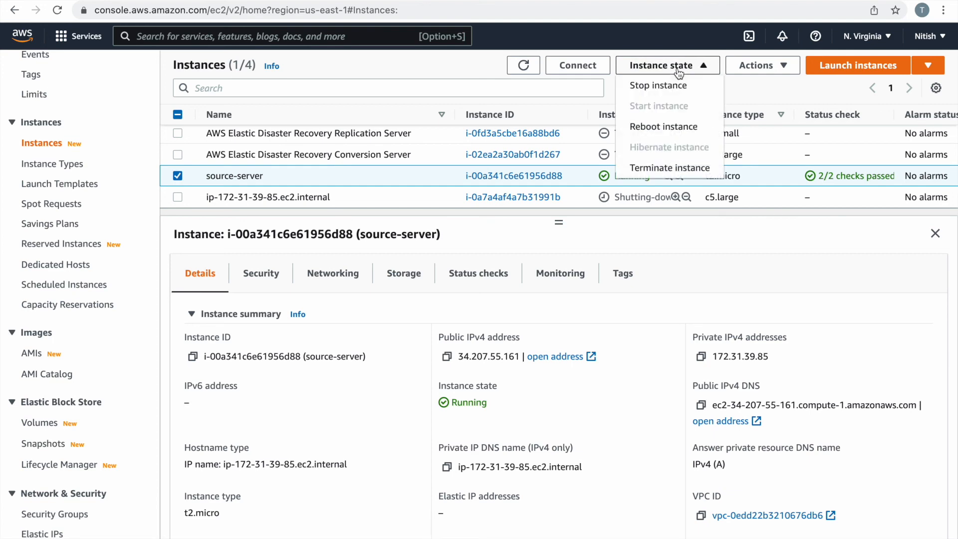
left_click(655, 164)
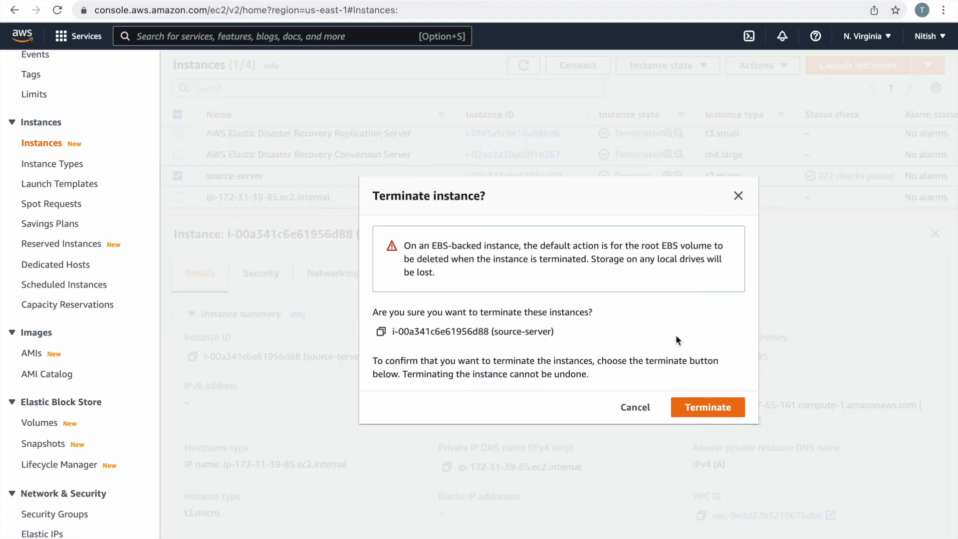
left_click(700, 407)
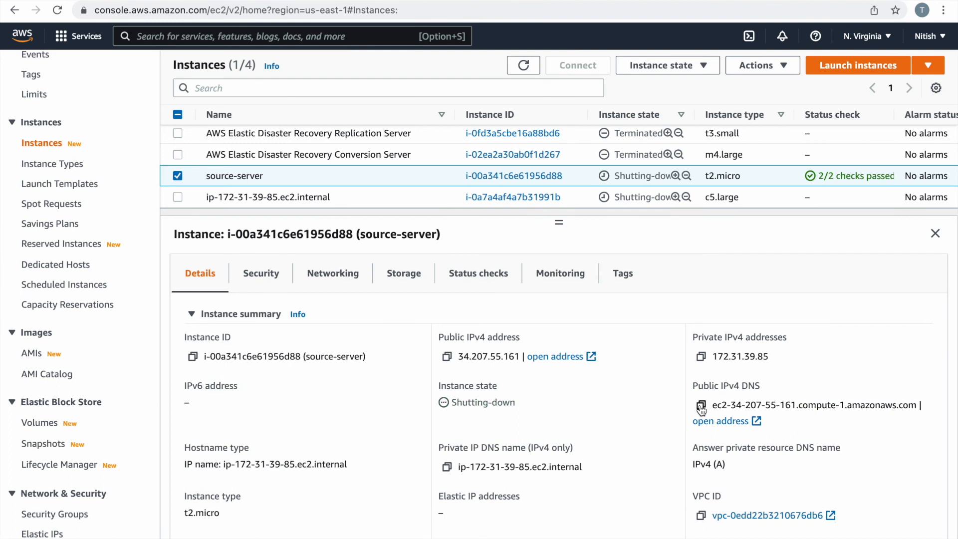
left_click(523, 65)
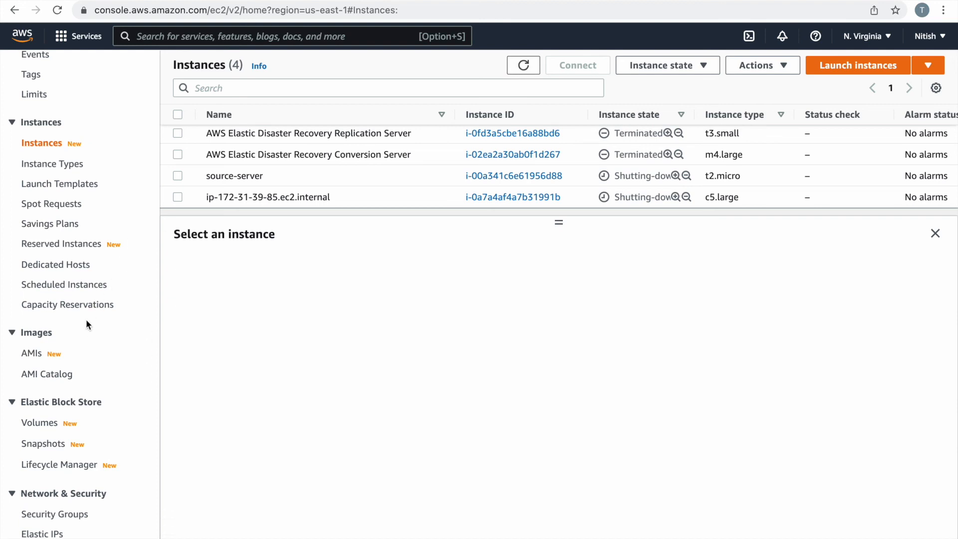
Delete the first 8 GiB DRS snapshot from the EBS Snapshots list.
left_click(47, 444)
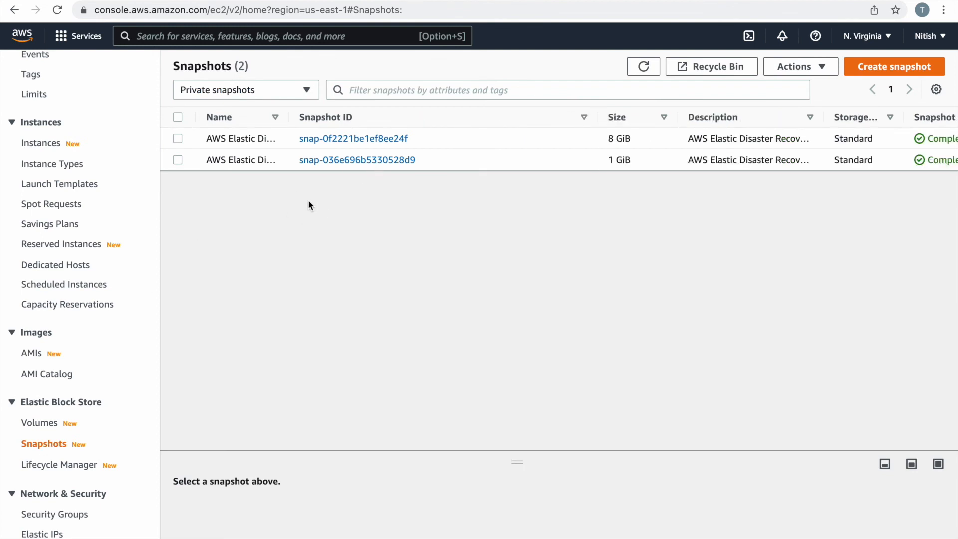
left_click(177, 140)
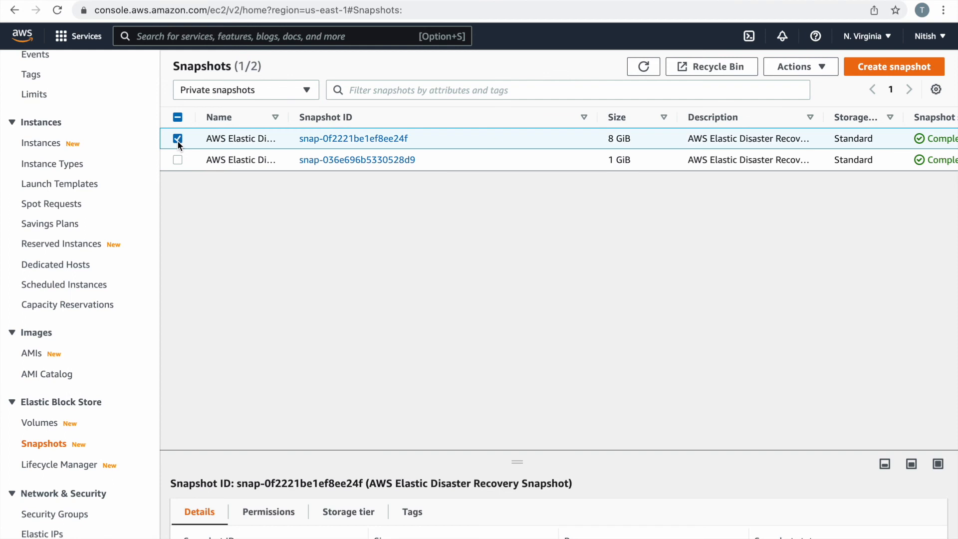
left_click(794, 70)
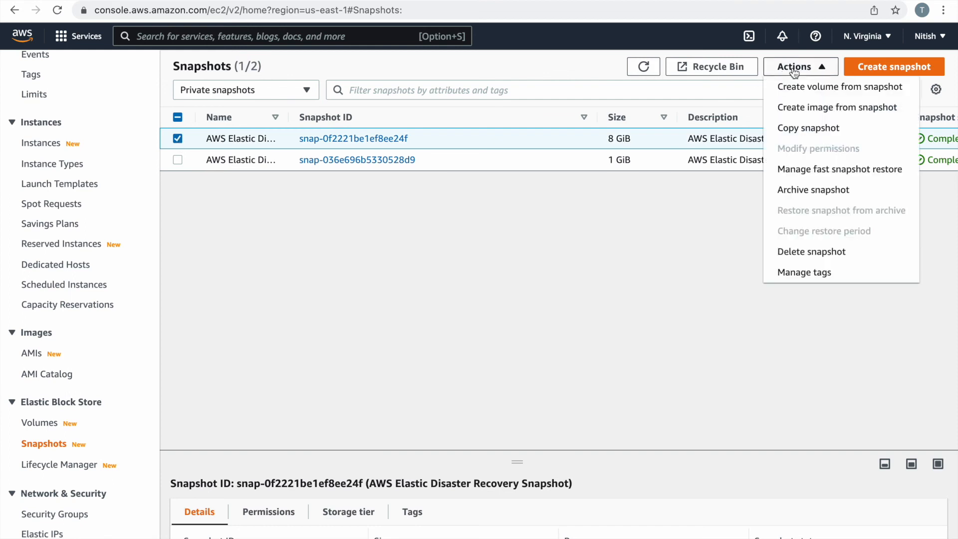
left_click(785, 252)
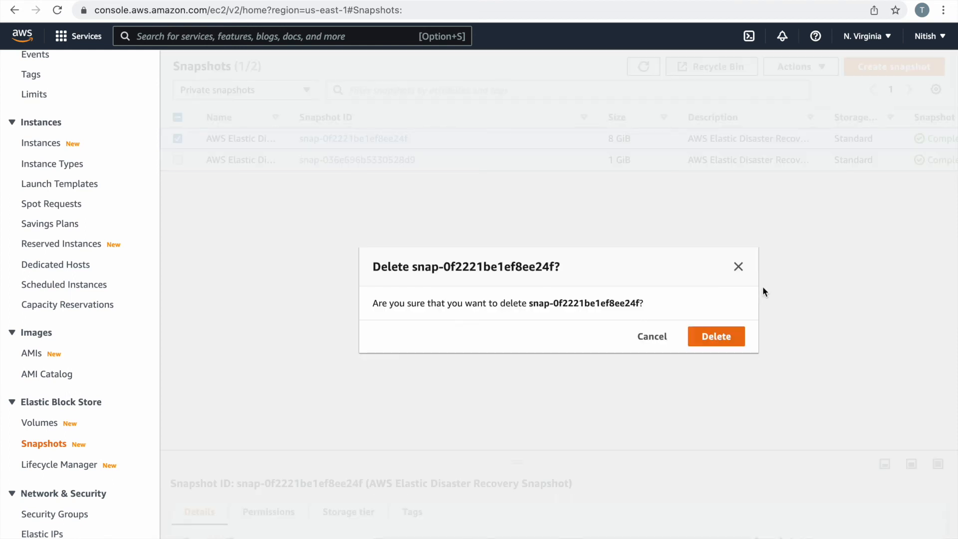
left_click(731, 333)
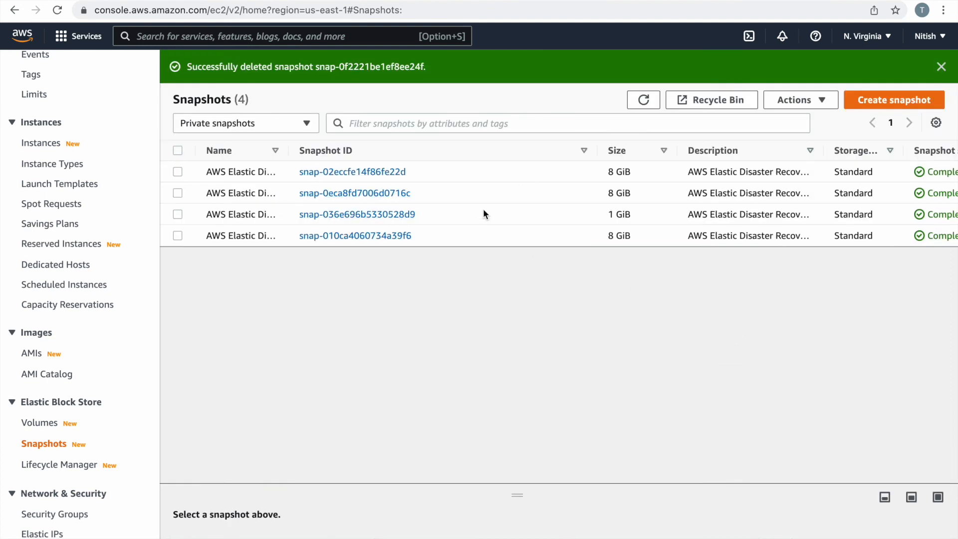
Delete the remaining four snapshots together, confirming with 'delete'.
scroll(483, 209, "down", 1)
scroll(483, 213, "up", 1)
left_click(177, 150)
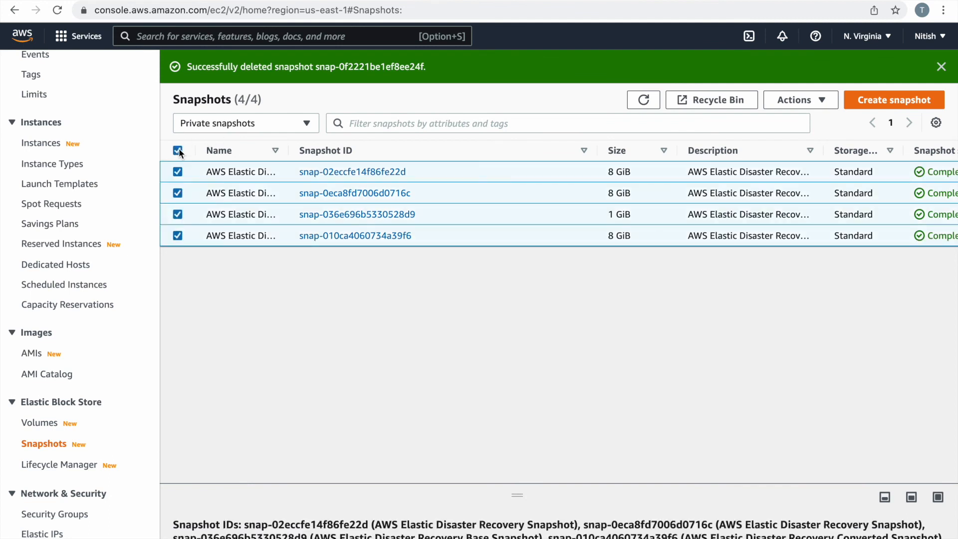
left_click(787, 102)
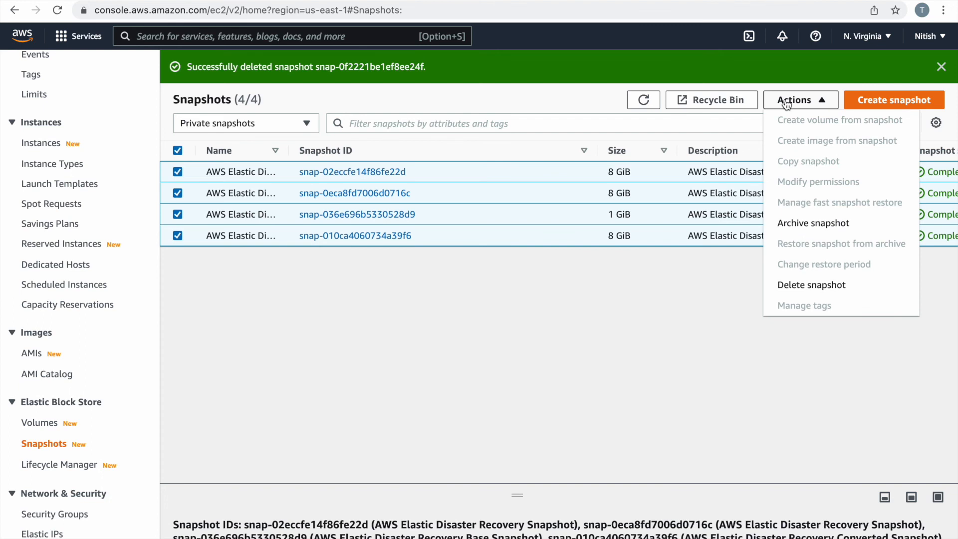
left_click(793, 285)
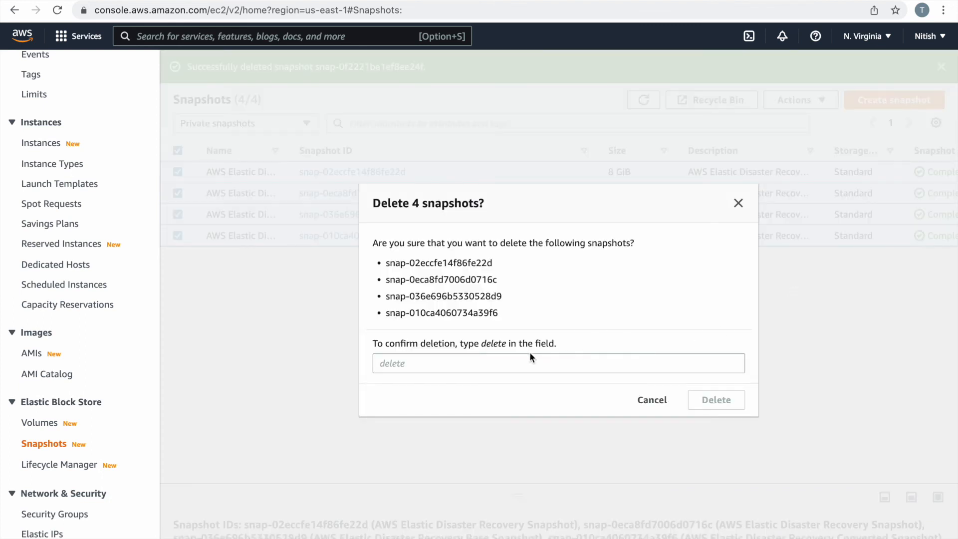
left_click(476, 356)
type("delete")
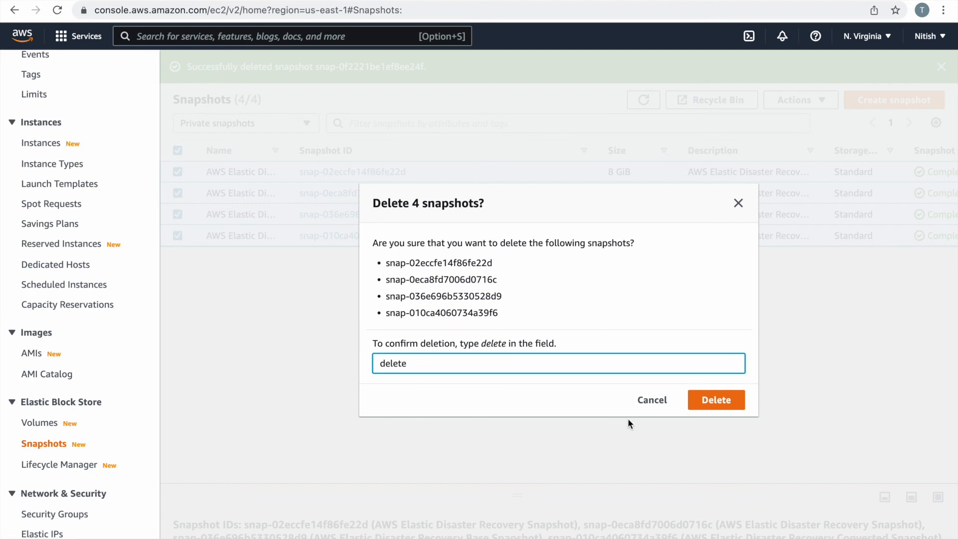
left_click(732, 399)
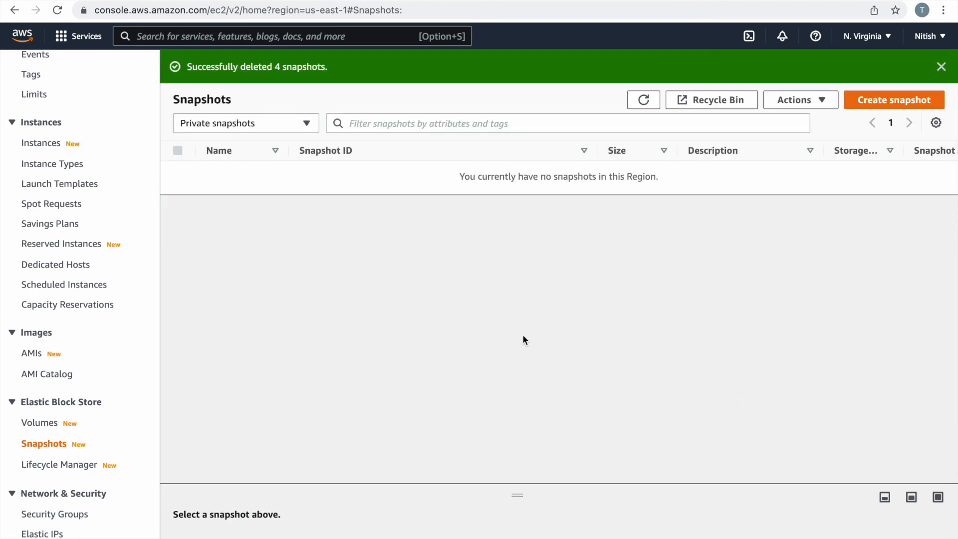
Refresh the EBS Volumes list and widen the Name column to show full volume names.
left_click(31, 423)
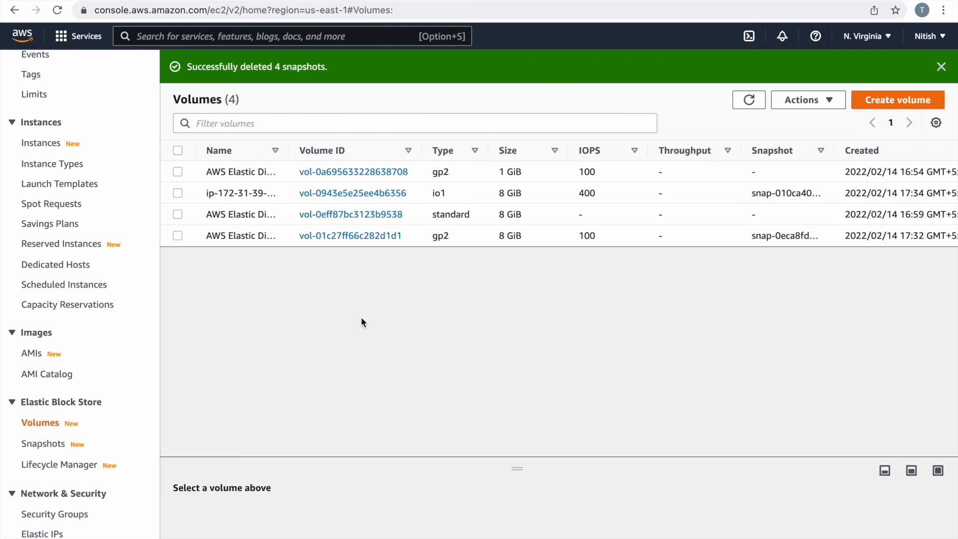
left_click(749, 100)
left_click_drag(289, 148, 462, 145)
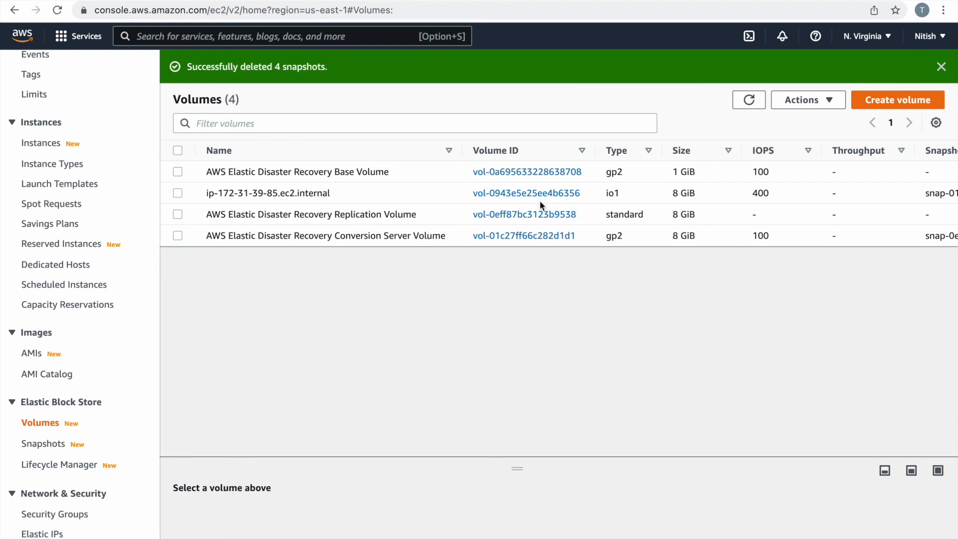
scroll(546, 199, "right", 10)
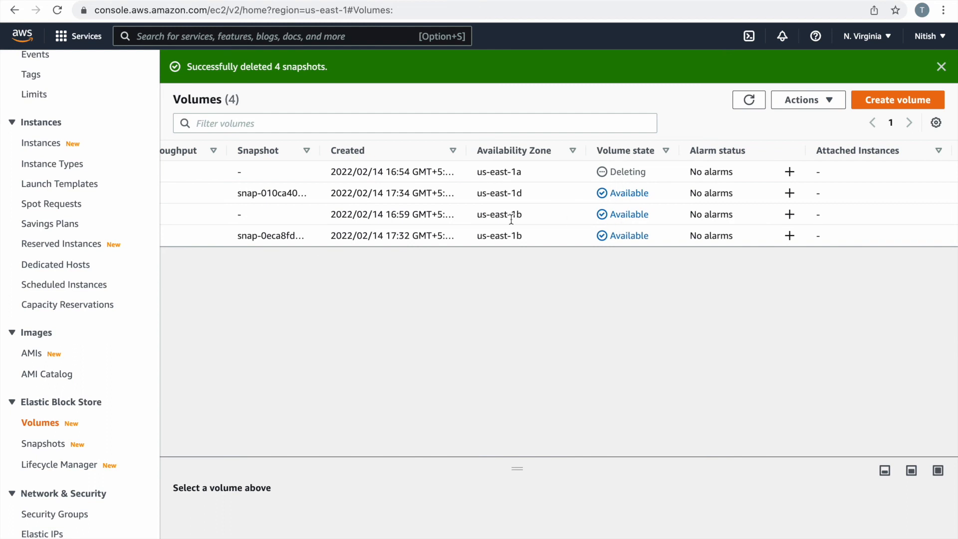
scroll(511, 220, "left", 10)
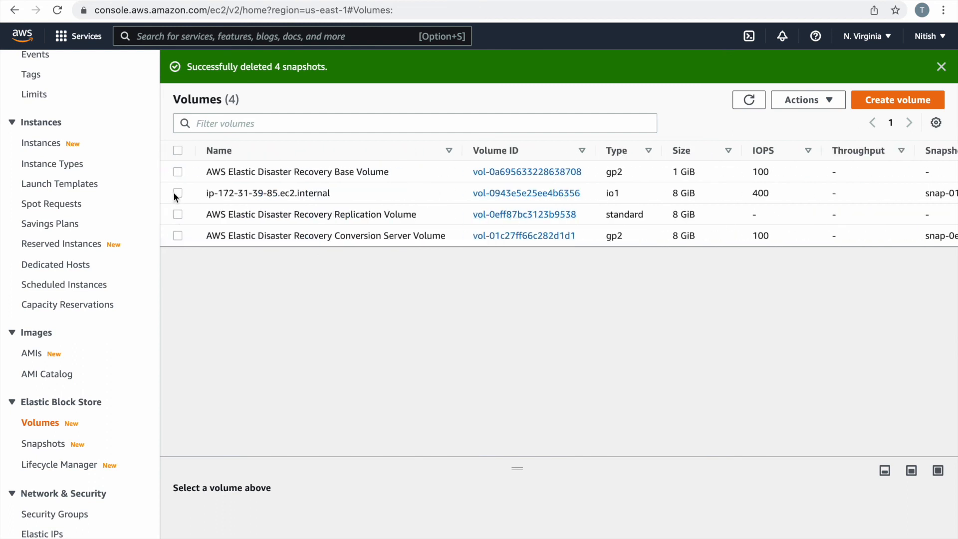
Delete the ip-172-31-39-85.ec2.internal, Replication and Conversion Server volumes, confirming with 'delete'.
left_click(175, 192)
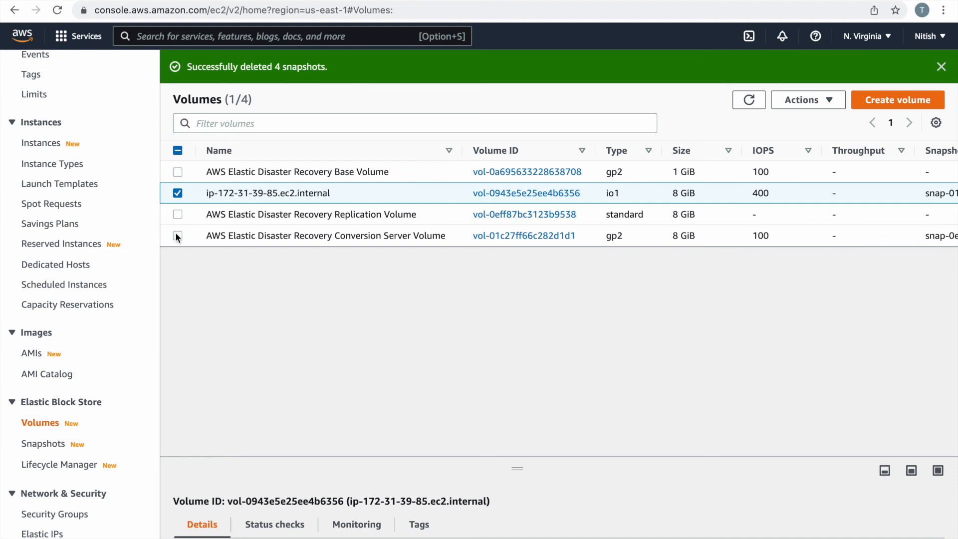
left_click(178, 214)
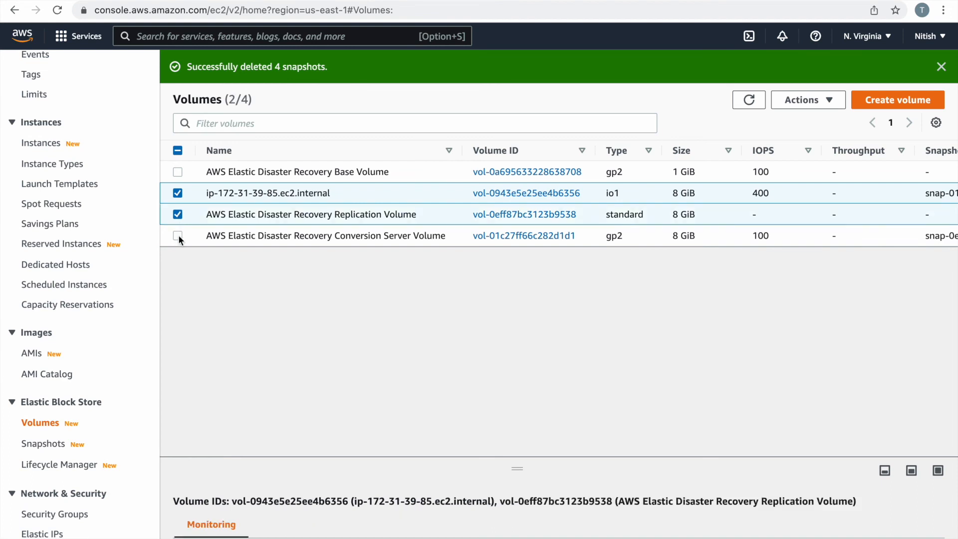
left_click(179, 235)
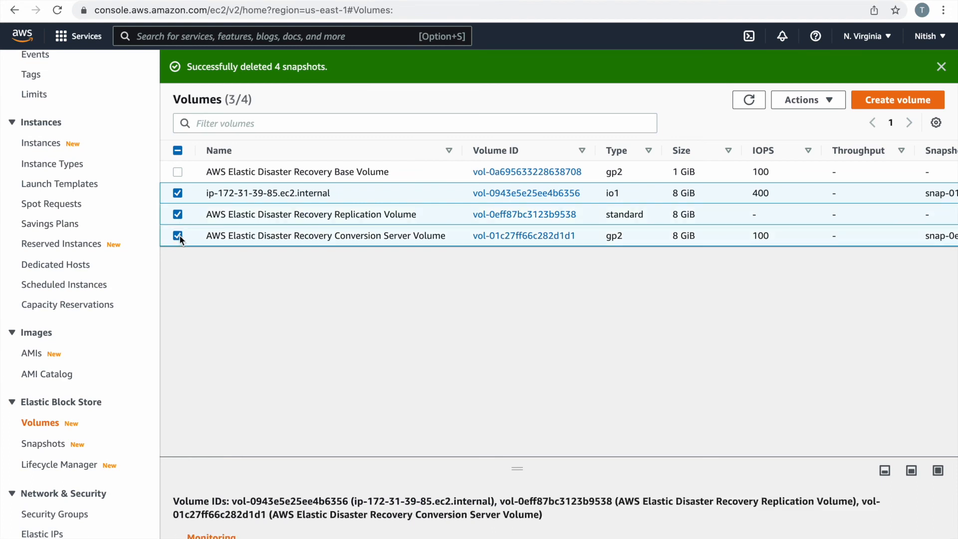
left_click(801, 99)
left_click(742, 182)
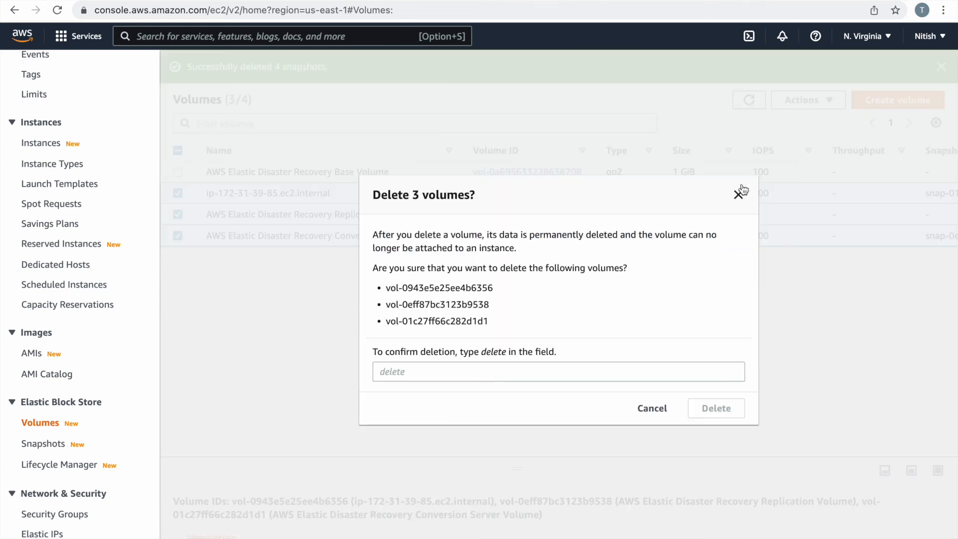
left_click(480, 366)
type("deete")
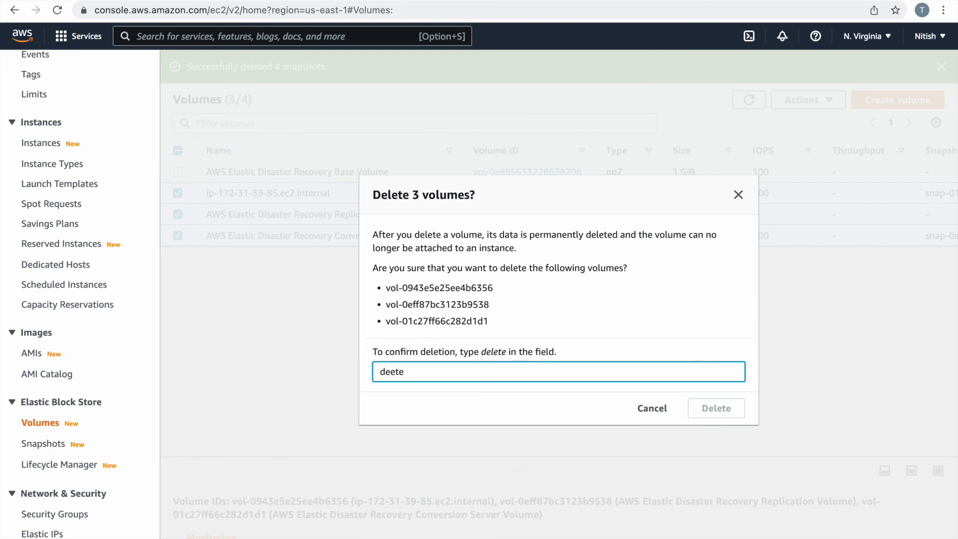
key("BackSpace")
key("BackSpace")
key("BackSpace")
type("lete")
left_click(720, 412)
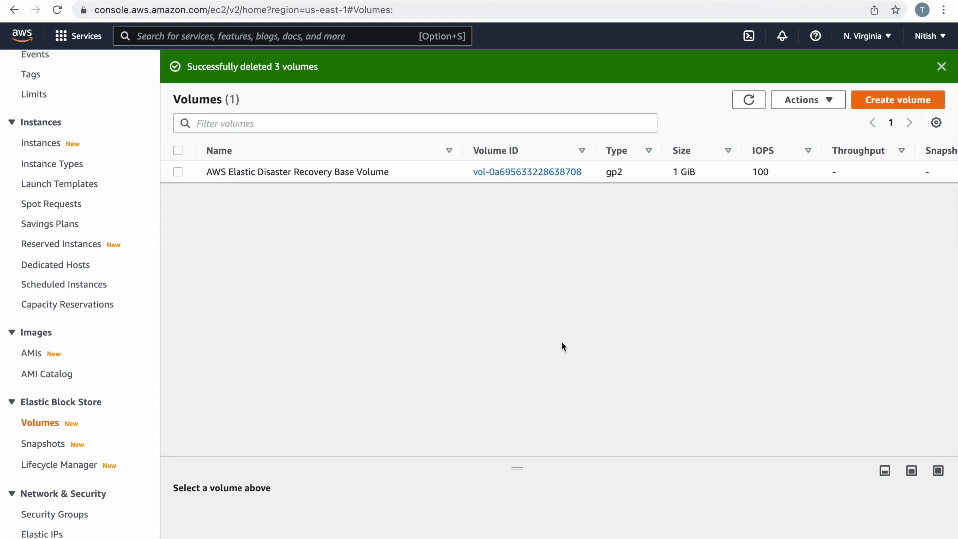
scroll(718, 175, "right", 10)
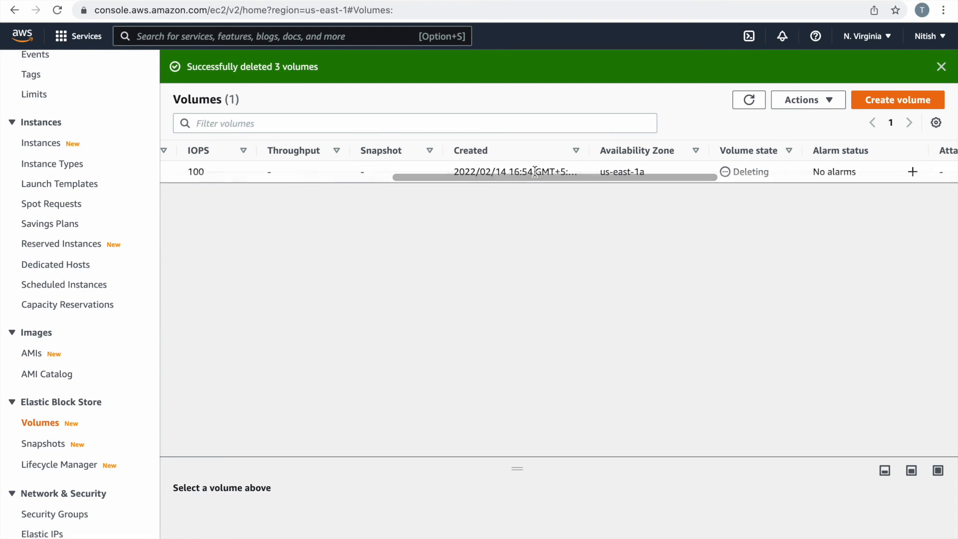
scroll(534, 171, "left", 10)
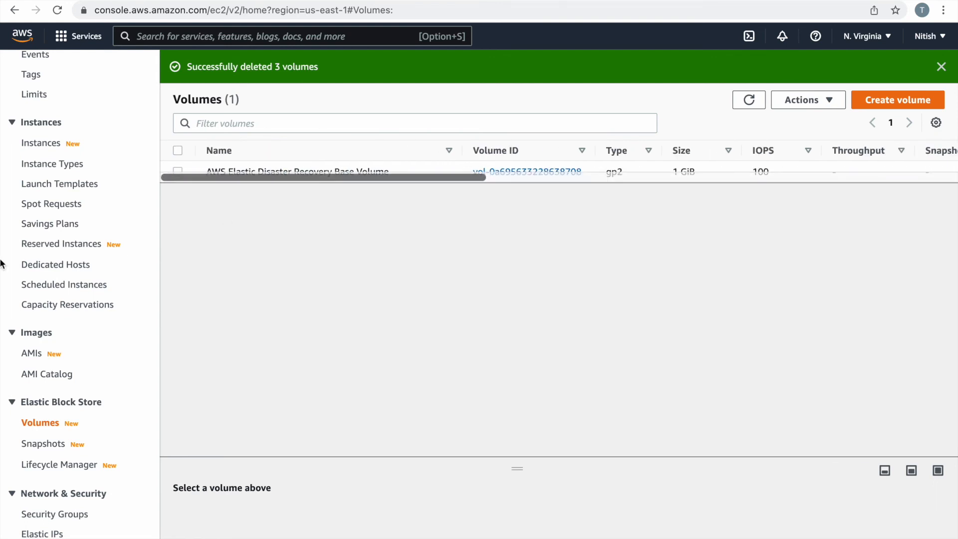
scroll(30, 211, "up", 3)
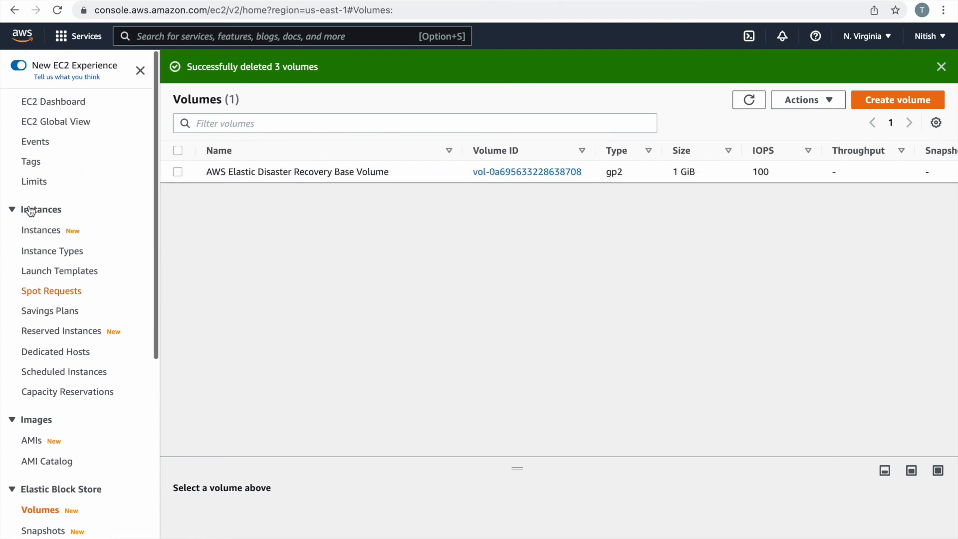
Refresh the EC2 dashboard resource counts, then check DRS Recovery instances and Source servers are empty.
left_click(70, 101)
left_click(595, 92)
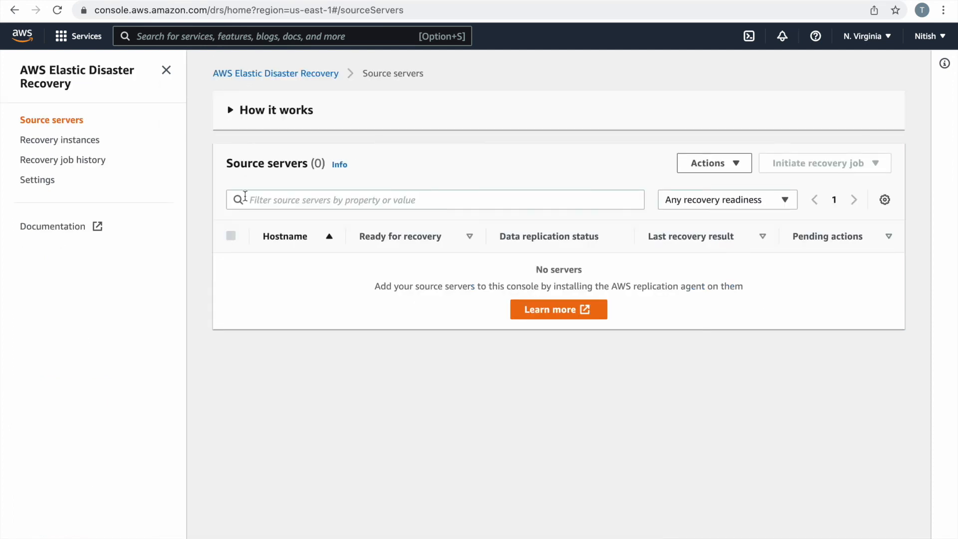
left_click(55, 141)
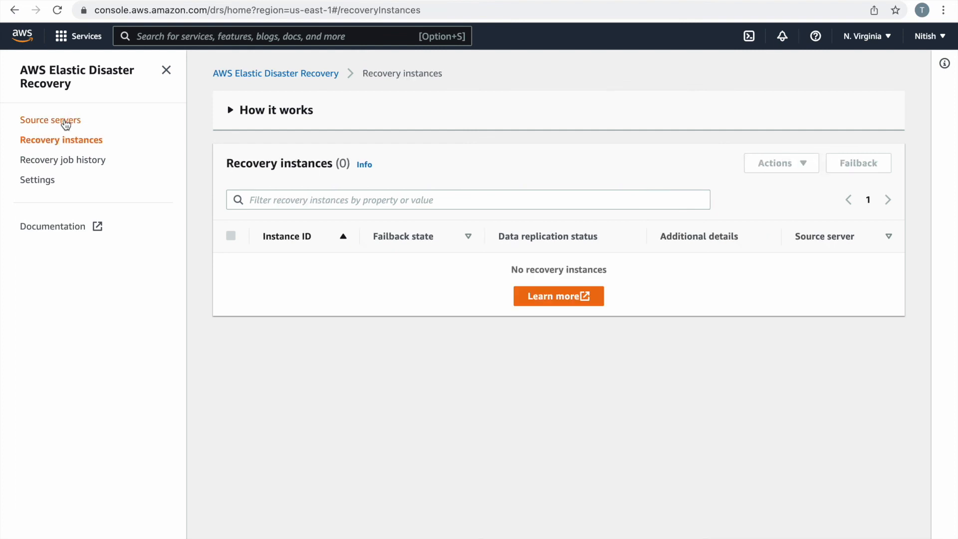
left_click(64, 123)
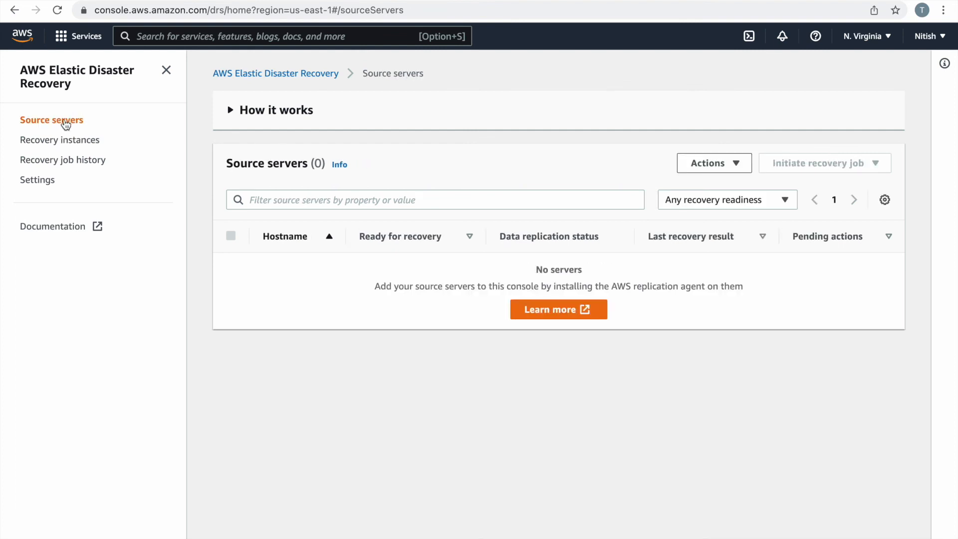